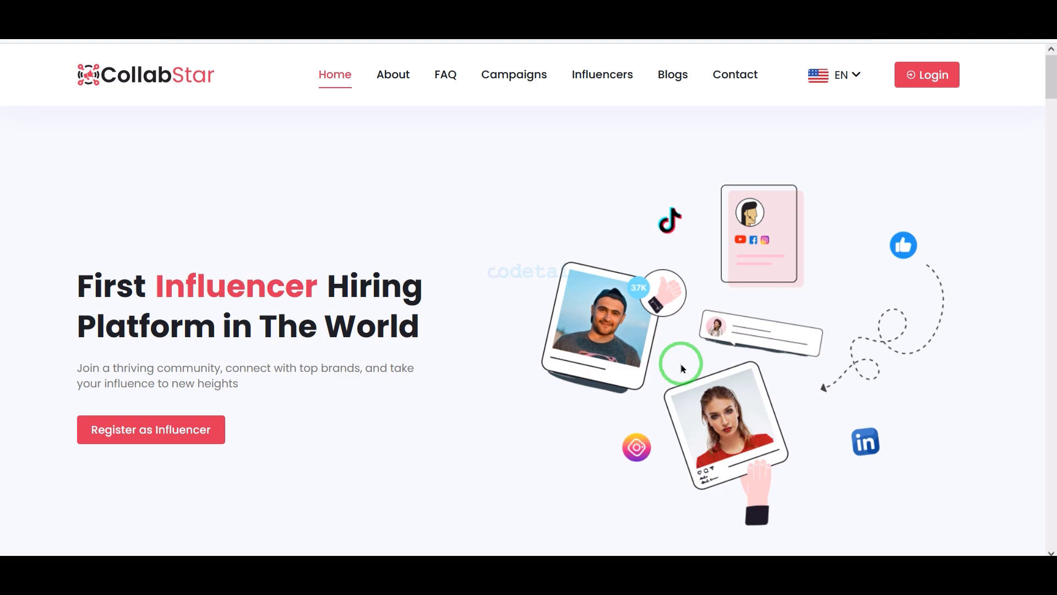
Scroll the public page and outline the Our Top Influencers section
scroll(681, 368, "down", 10)
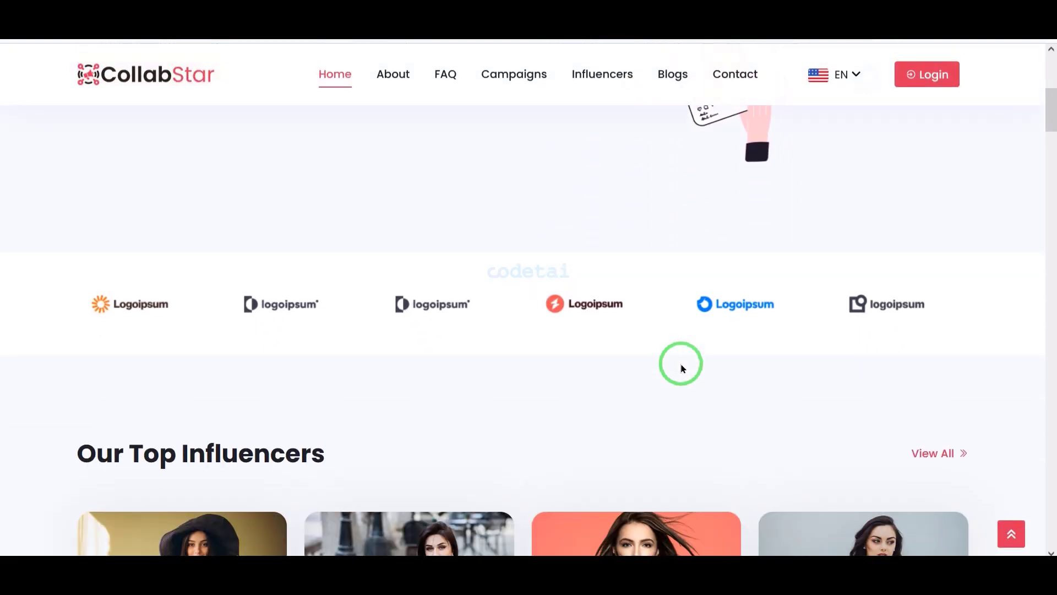
scroll(682, 368, "down", 10)
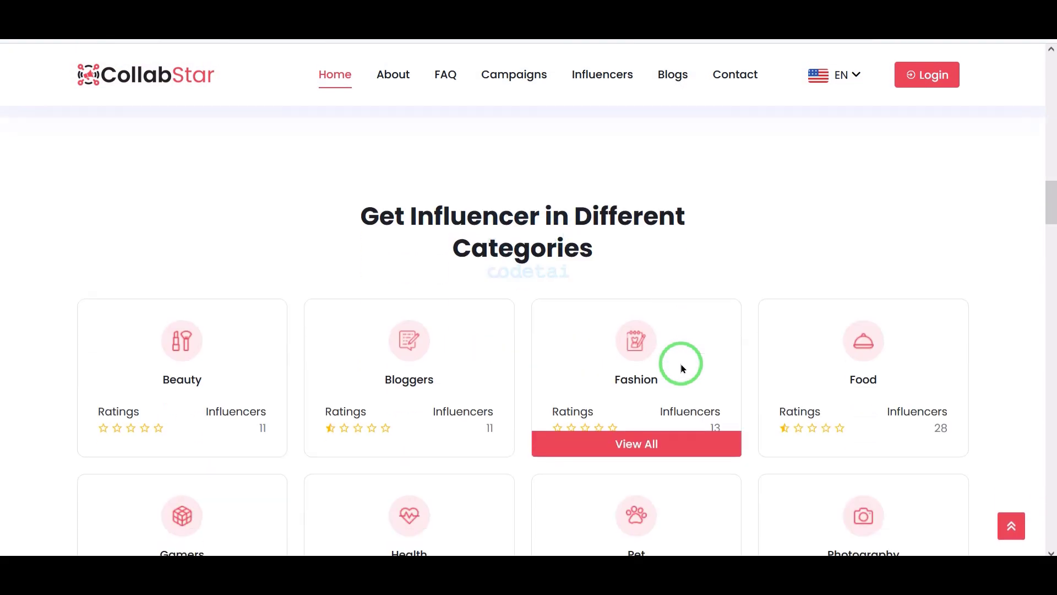
scroll(681, 368, "down", 10)
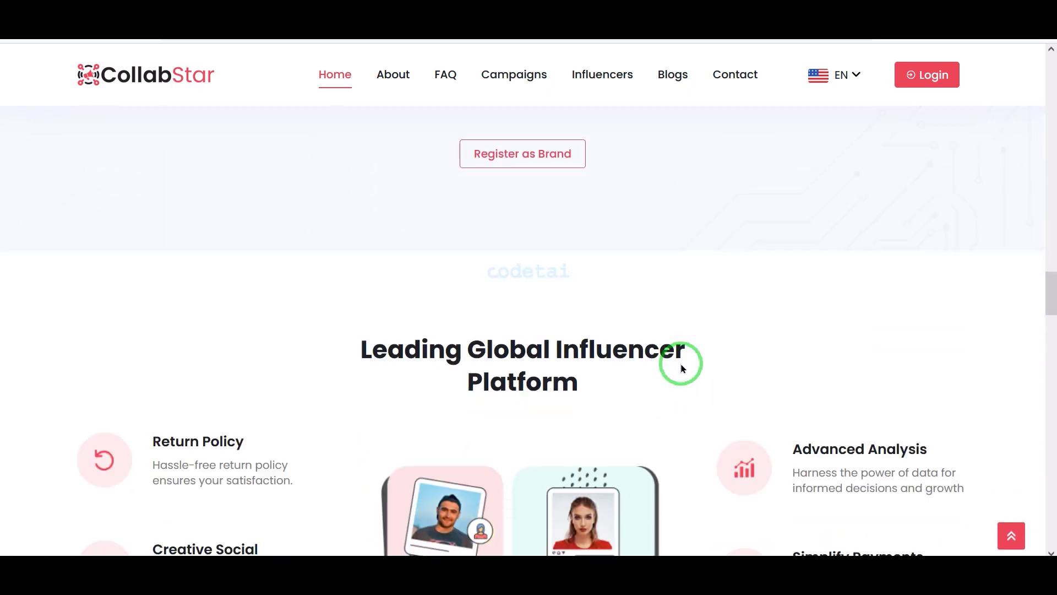
scroll(681, 368, "down", 10)
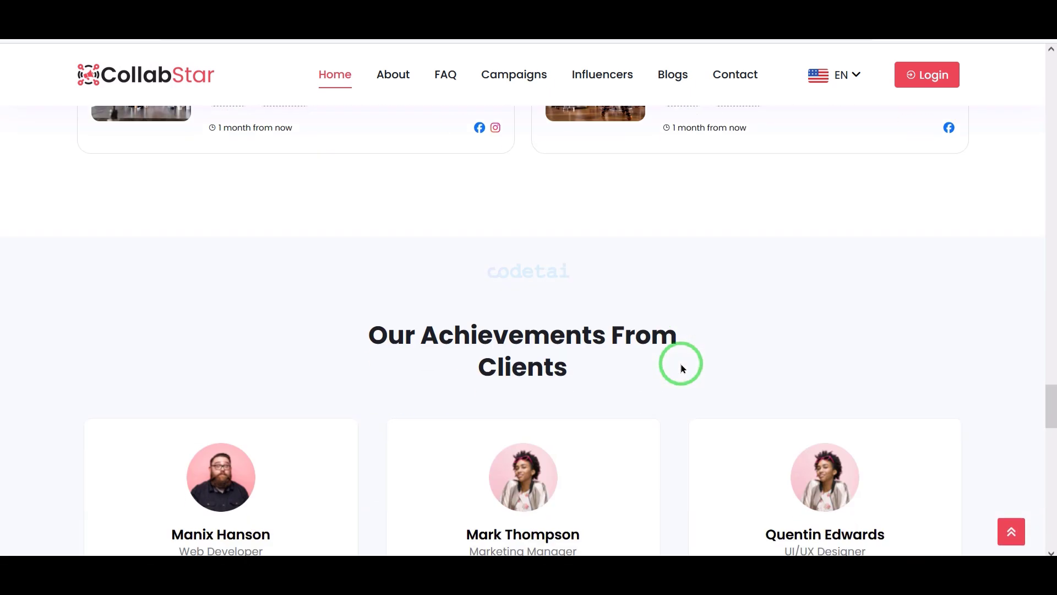
scroll(681, 368, "down", 10)
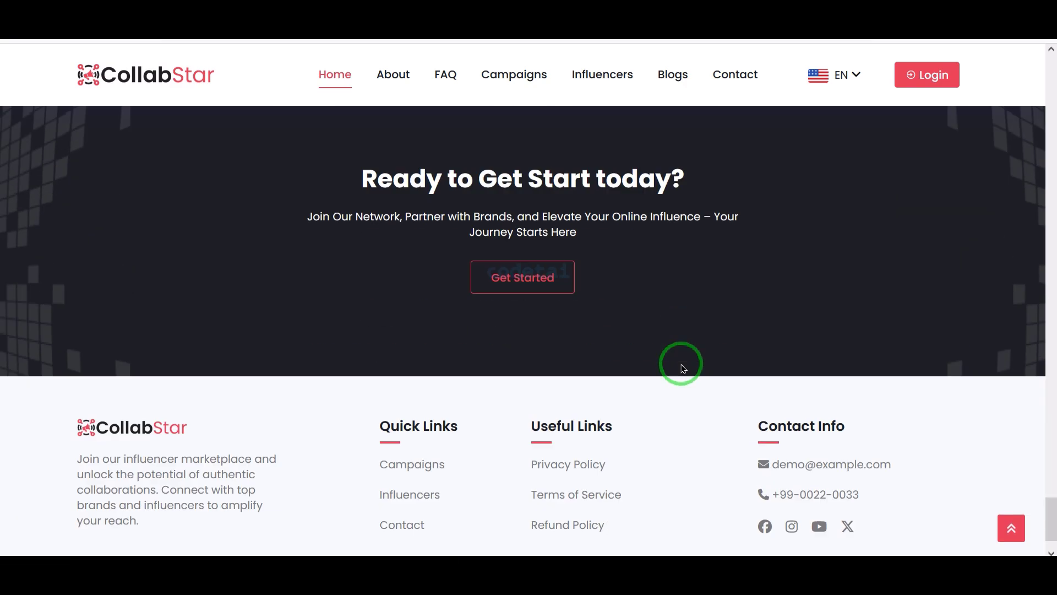
scroll(682, 368, "up", 20)
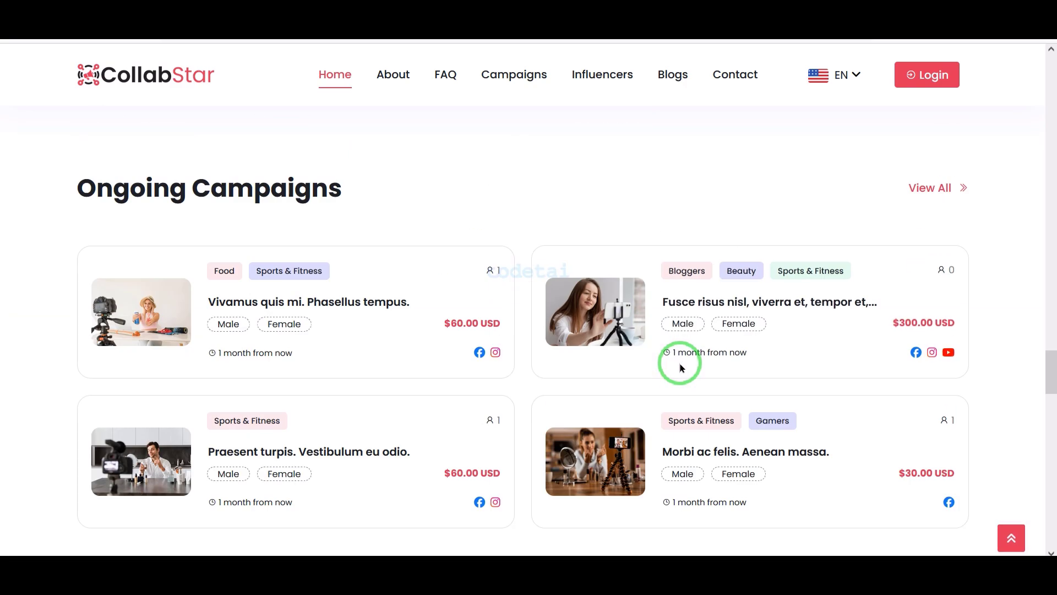
scroll(682, 368, "up", 20)
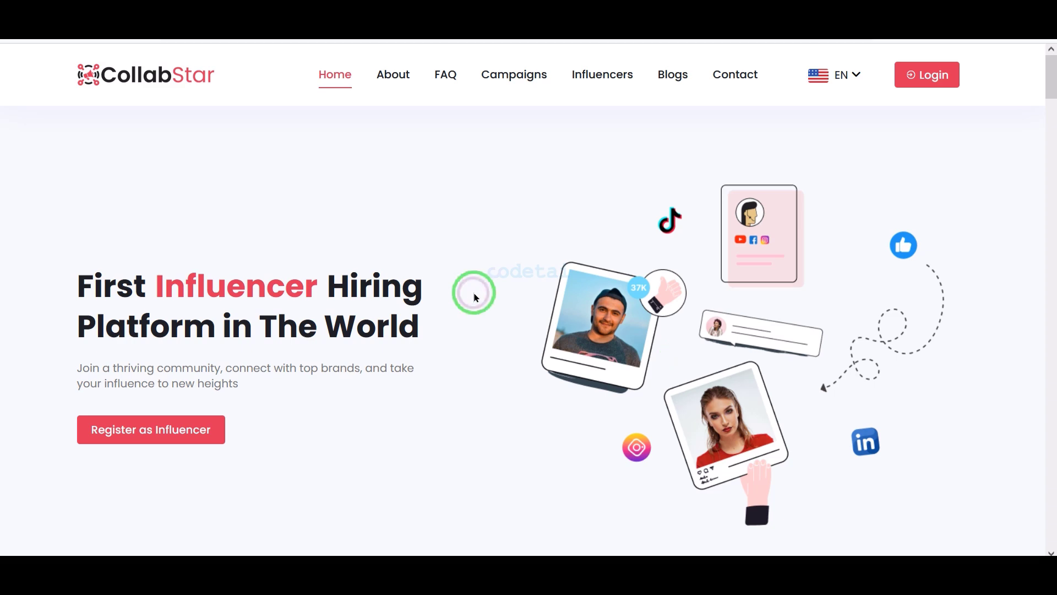
scroll(454, 315, "down", 8)
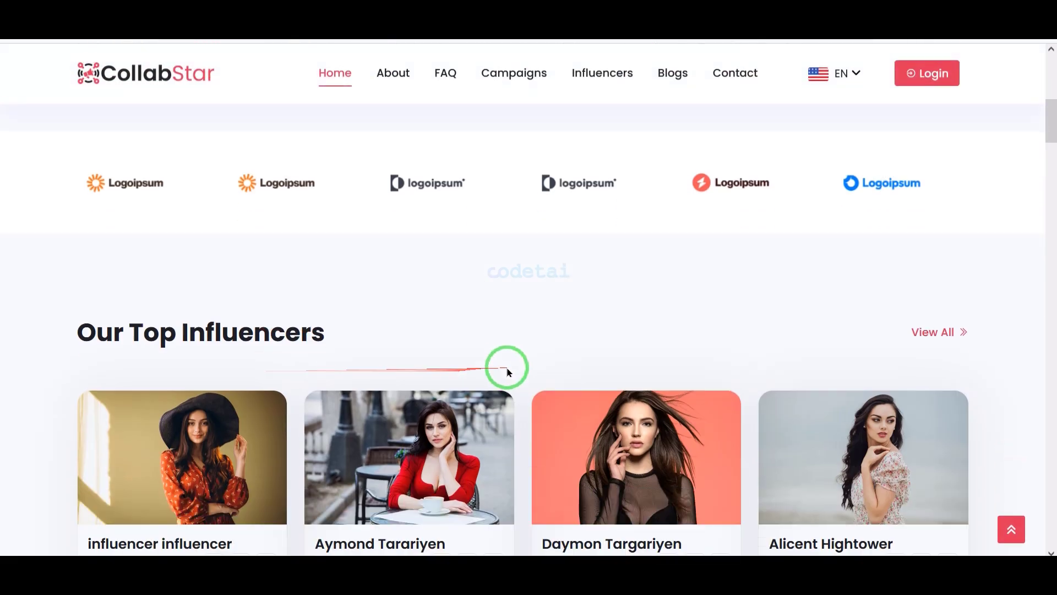
scroll(550, 361, "down", 4)
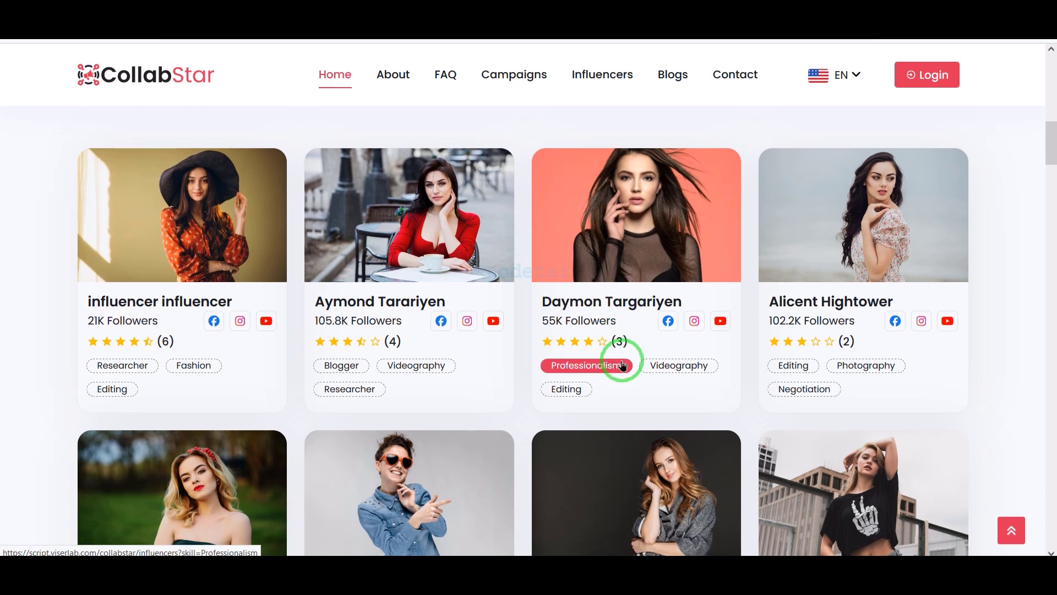
scroll(621, 365, "up", 2)
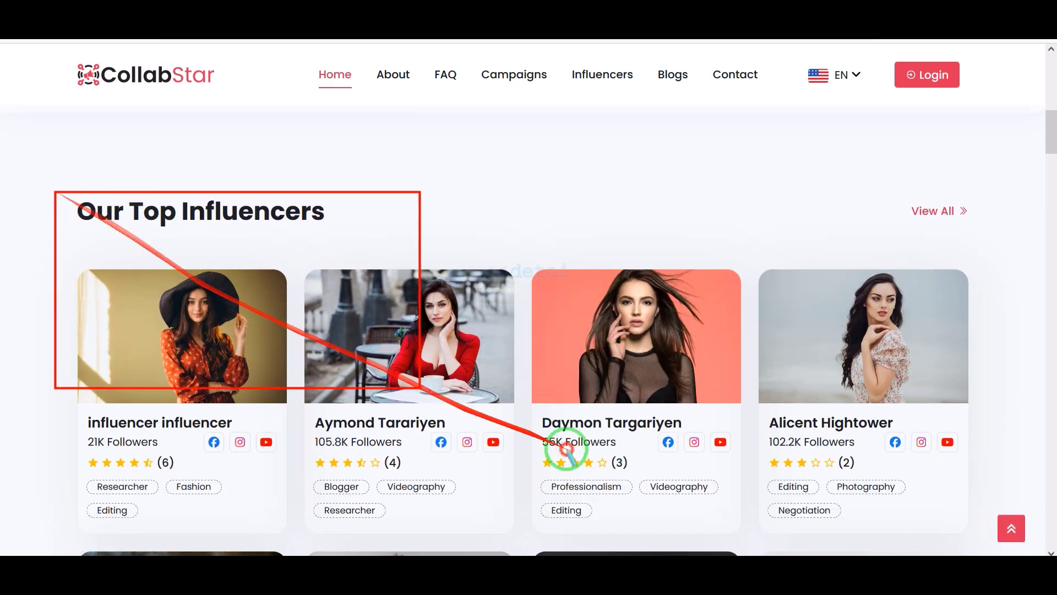
left_click_drag(567, 449, 943, 532)
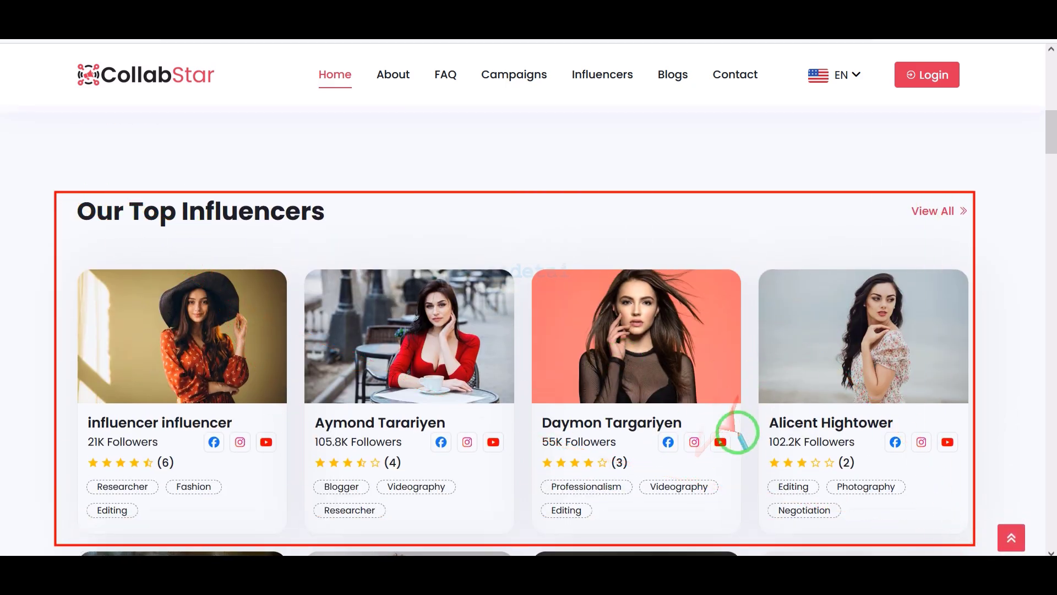
Outline the grid of influencer categories and scroll through the rest of the page
scroll(746, 439, "down", 12)
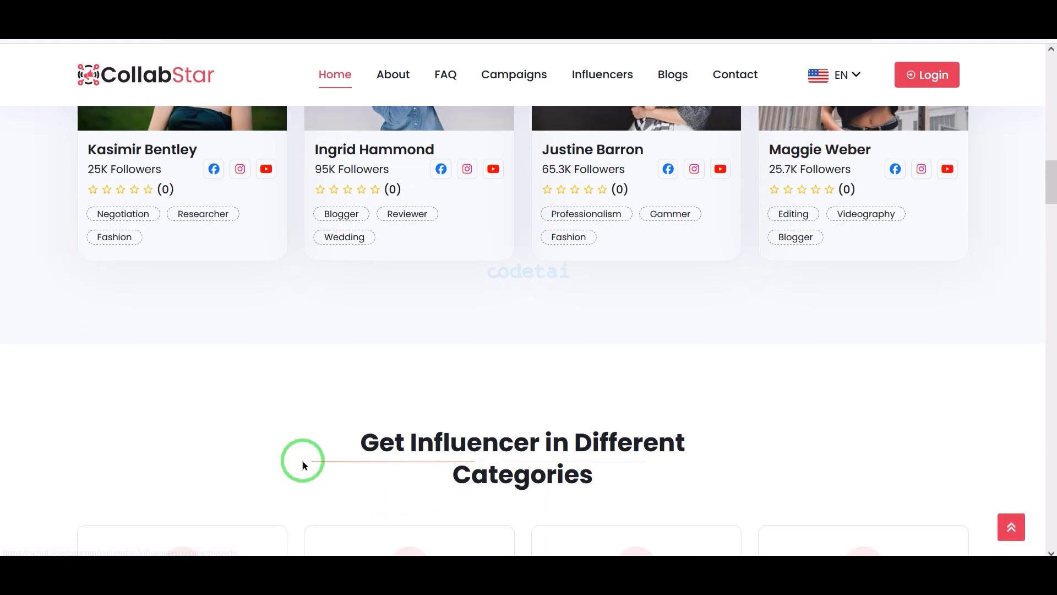
scroll(716, 469, "down", 1)
scroll(738, 469, "down", 2)
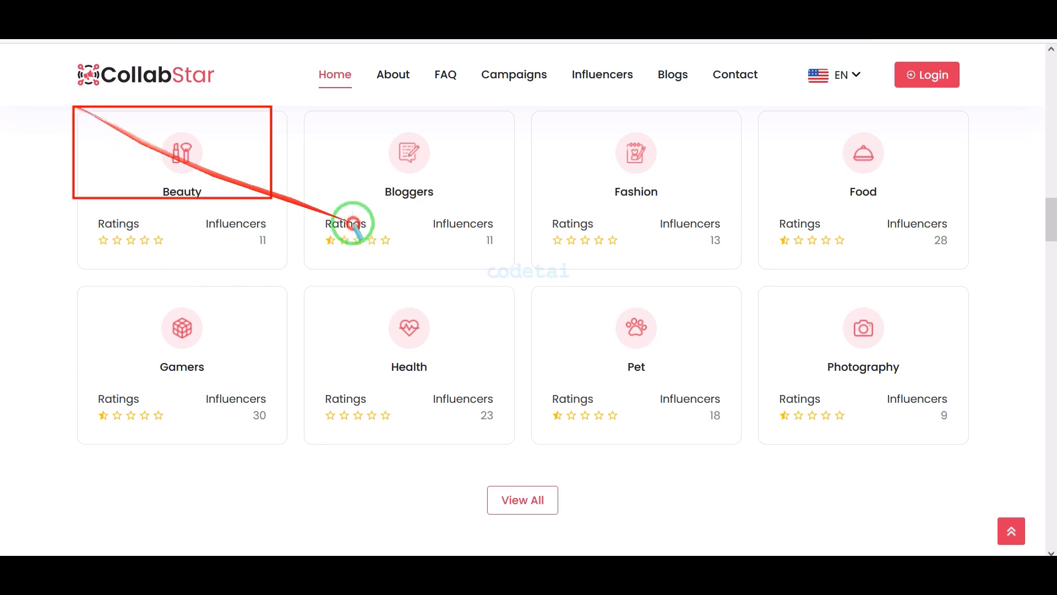
mouse_move(353, 223)
left_mouse_down()
mouse_move(935, 401)
mouse_move(969, 463)
left_mouse_up()
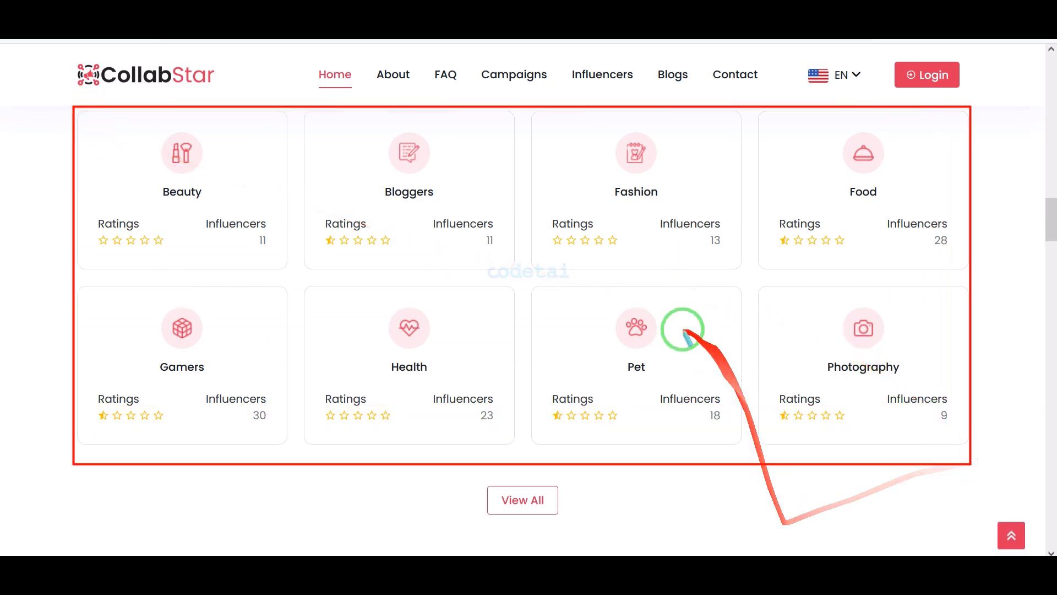
scroll(708, 406, "down", 15)
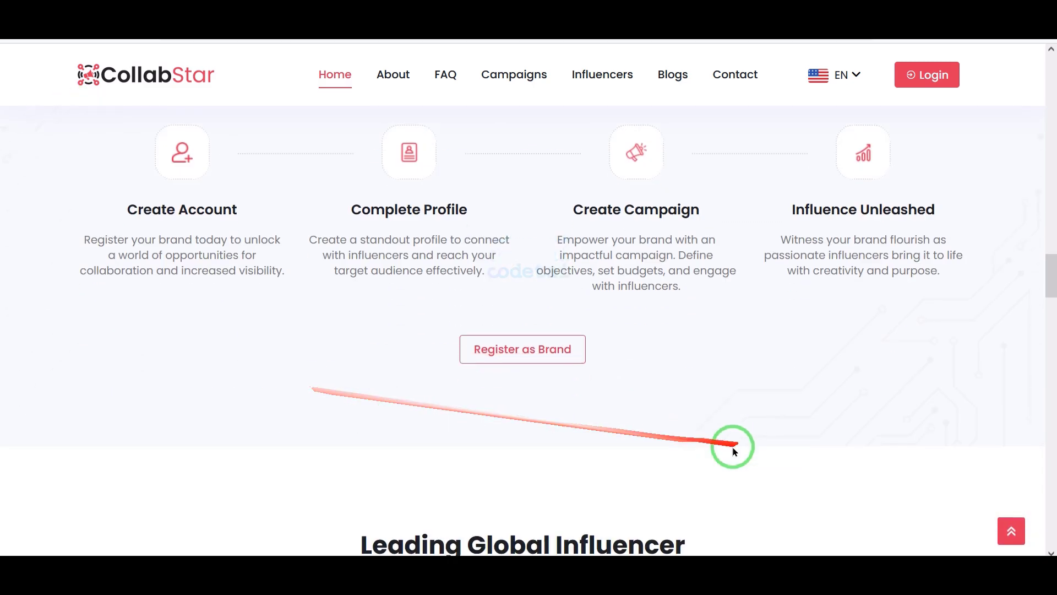
scroll(606, 537, "down", 12)
scroll(540, 538, "up", 4)
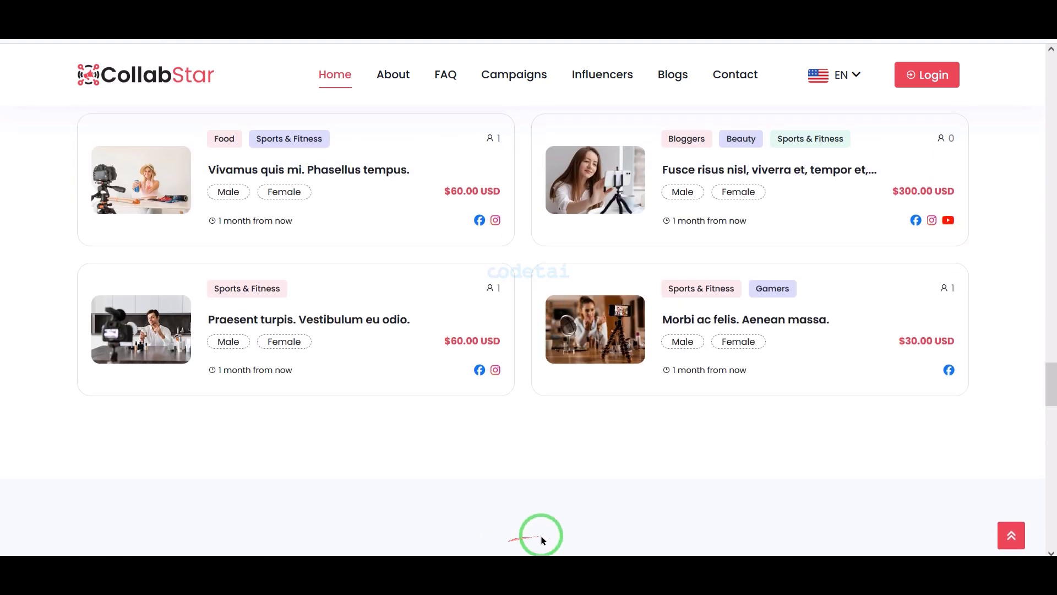
scroll(545, 539, "down", 2)
scroll(545, 538, "up", 4)
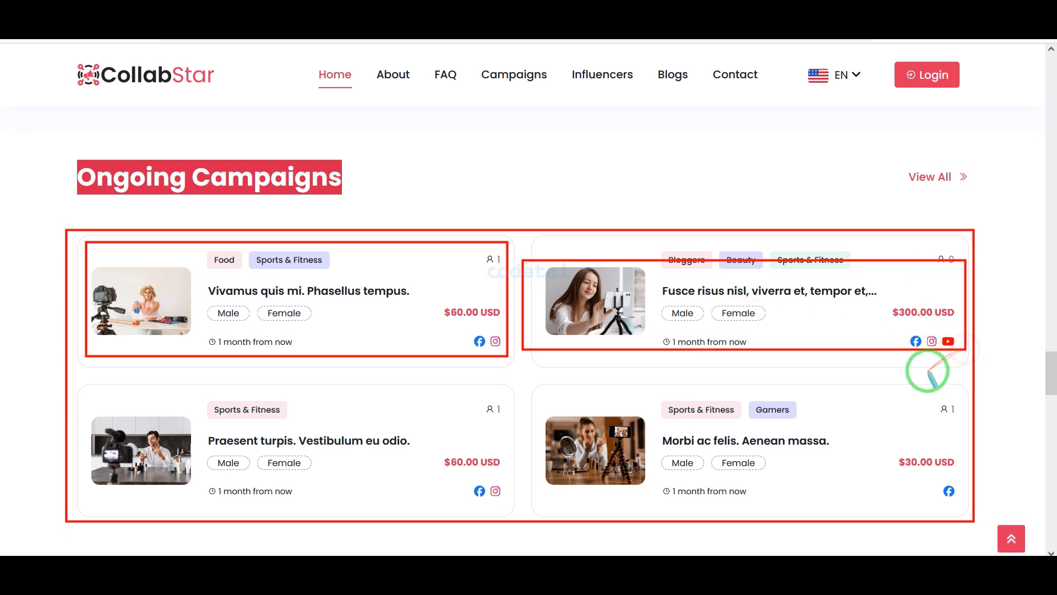
scroll(897, 370, "down", 6)
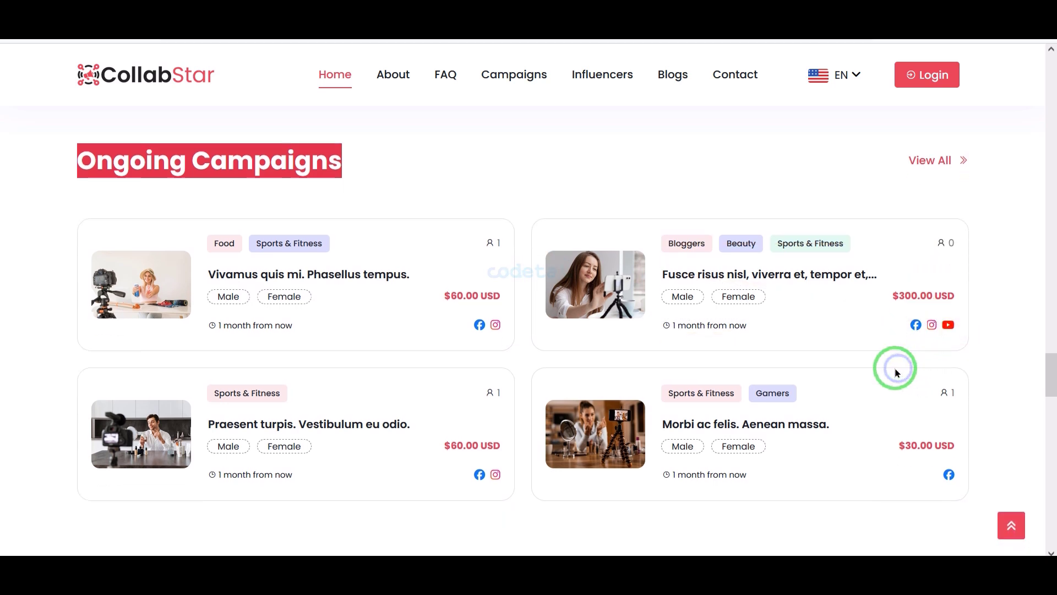
scroll(772, 439, "down", 12)
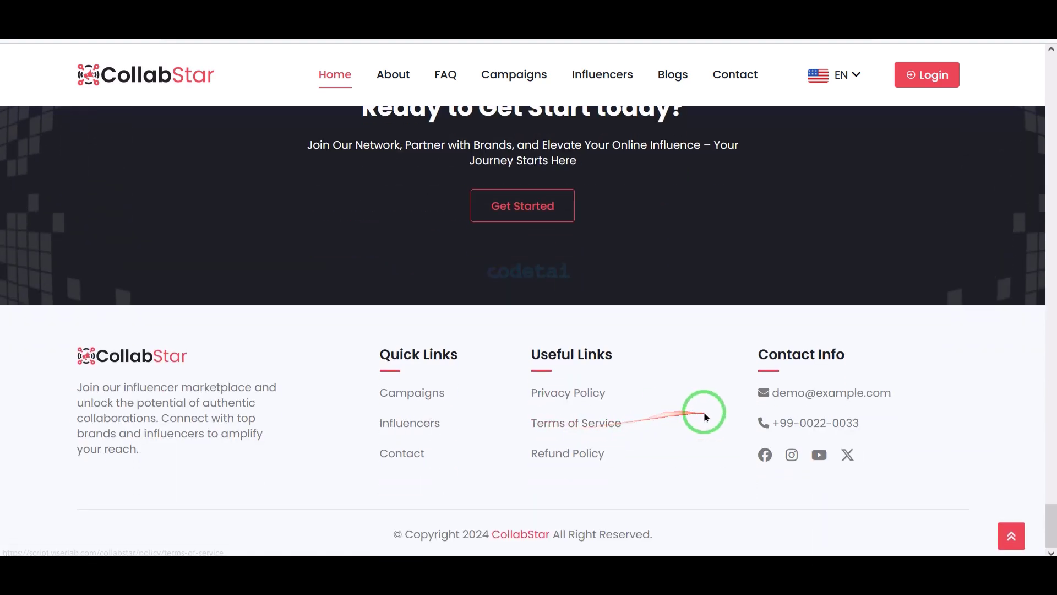
scroll(706, 417, "up", 15)
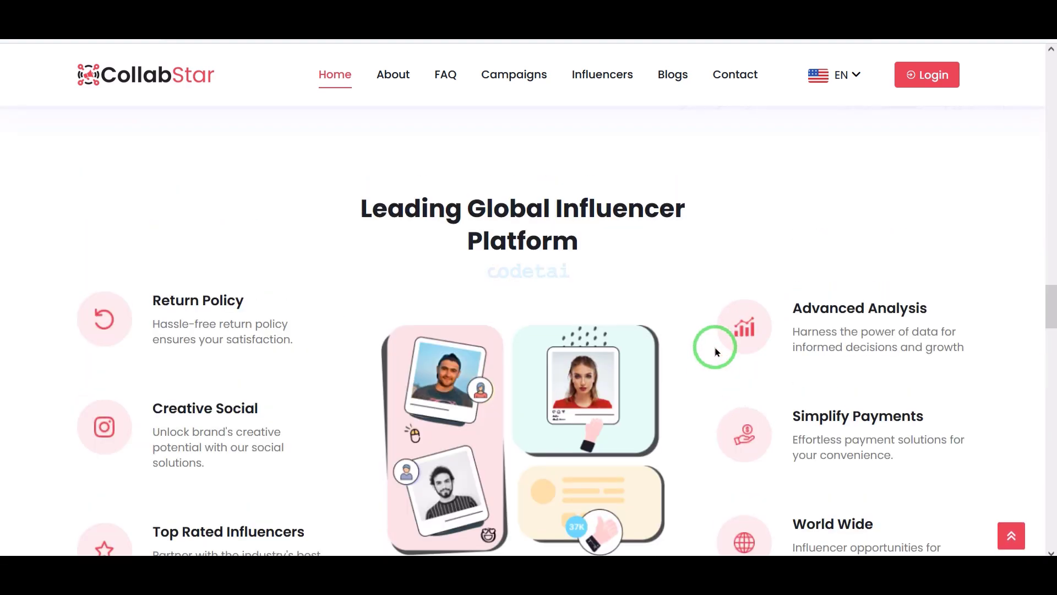
scroll(716, 351, "up", 10)
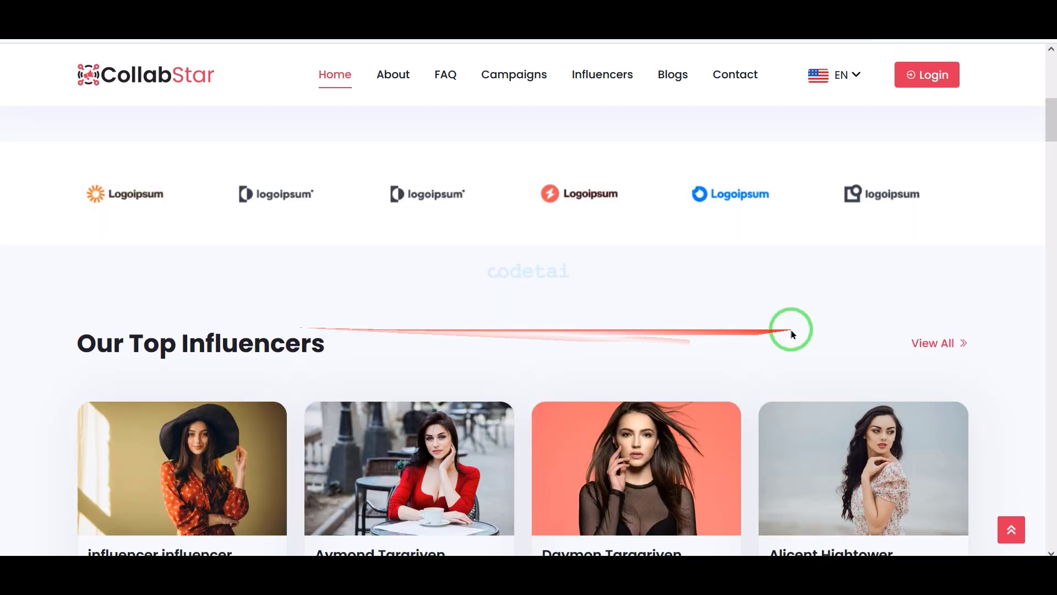
scroll(791, 330, "up", 5)
Load the /admin login page, pass the not-a-robot check and sign in
left_click(436, 22)
type("admi")
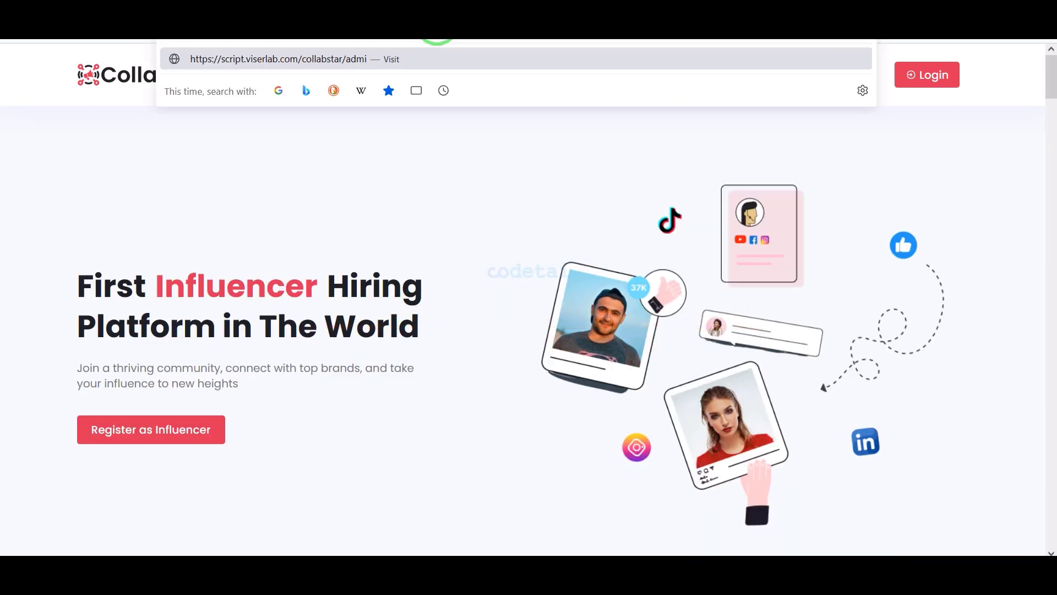
type("n")
key("Return")
left_click(426, 392)
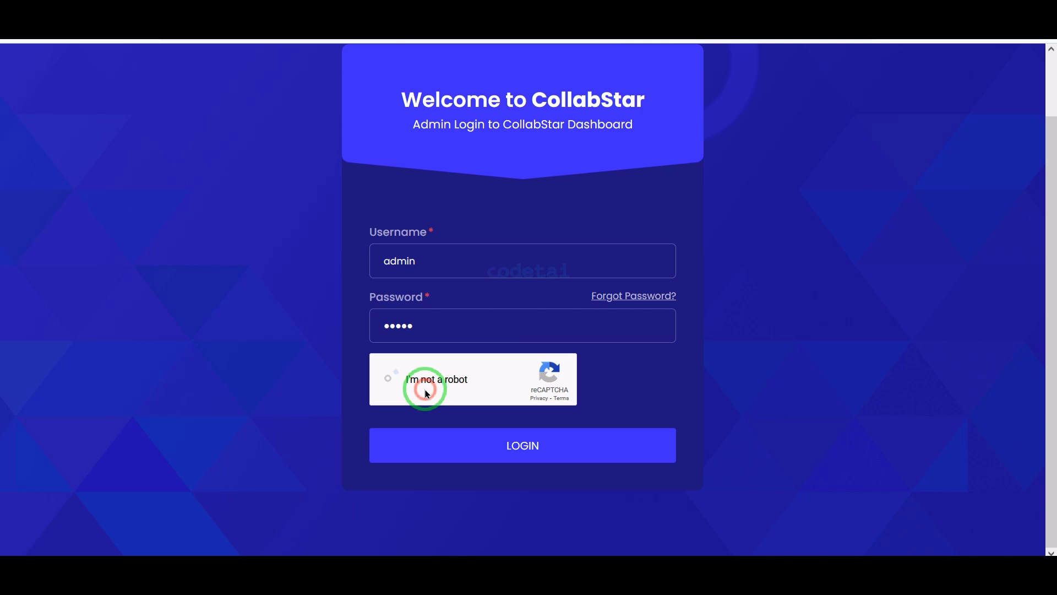
left_click(485, 444)
Expand the brand management and campaign groups and open the approved campaigns list
scroll(551, 341, "down", 10)
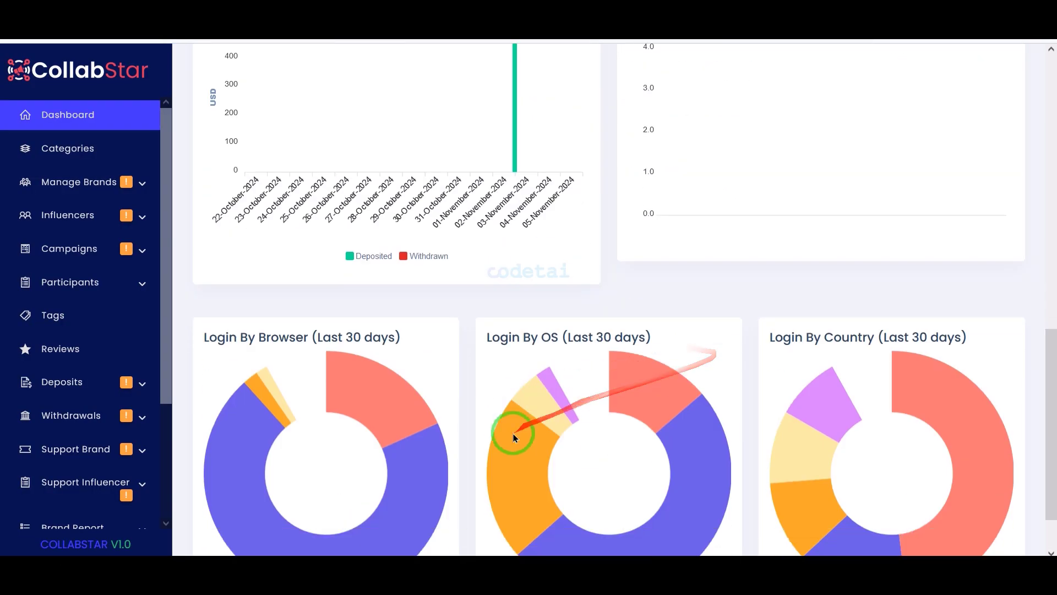
scroll(661, 435, "up", 7)
scroll(703, 427, "down", 8)
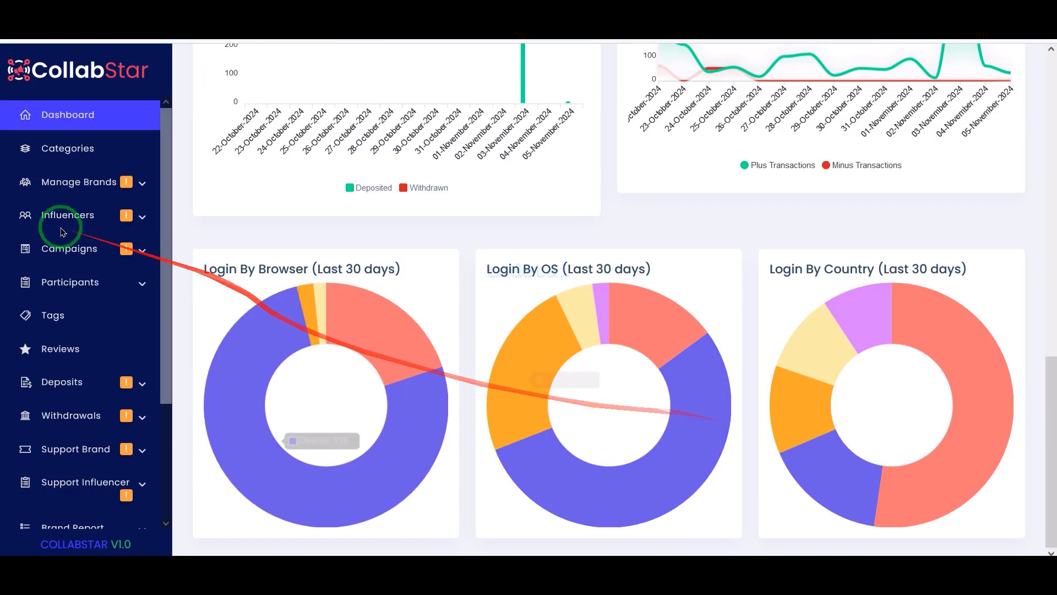
scroll(103, 218, "down", 1)
scroll(108, 225, "down", 2)
scroll(104, 275, "up", 4)
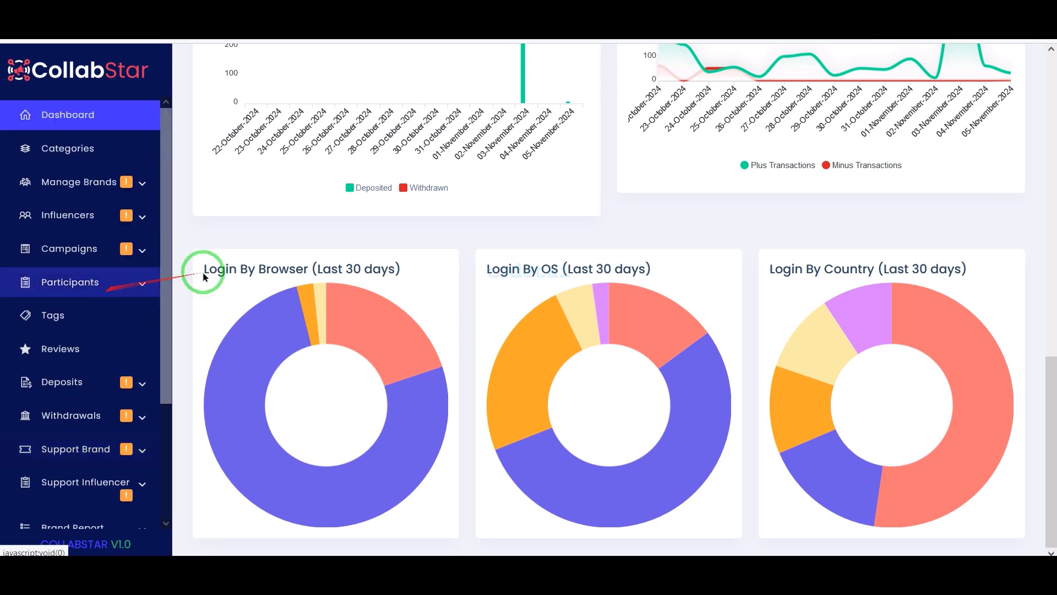
scroll(385, 259, "up", 8)
scroll(493, 248, "up", 3)
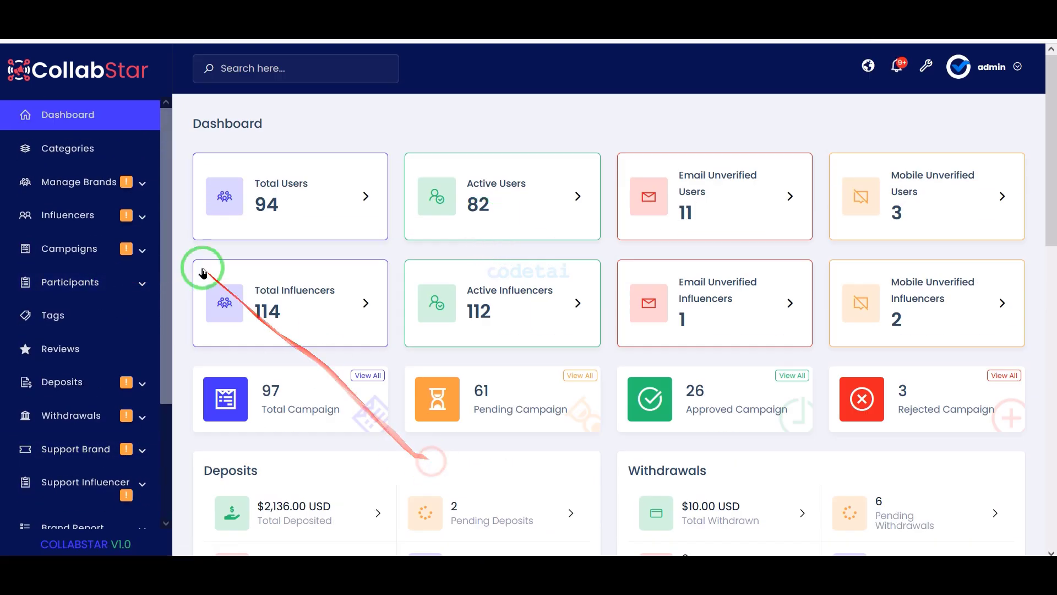
scroll(461, 332, "up", 3)
left_click(106, 185)
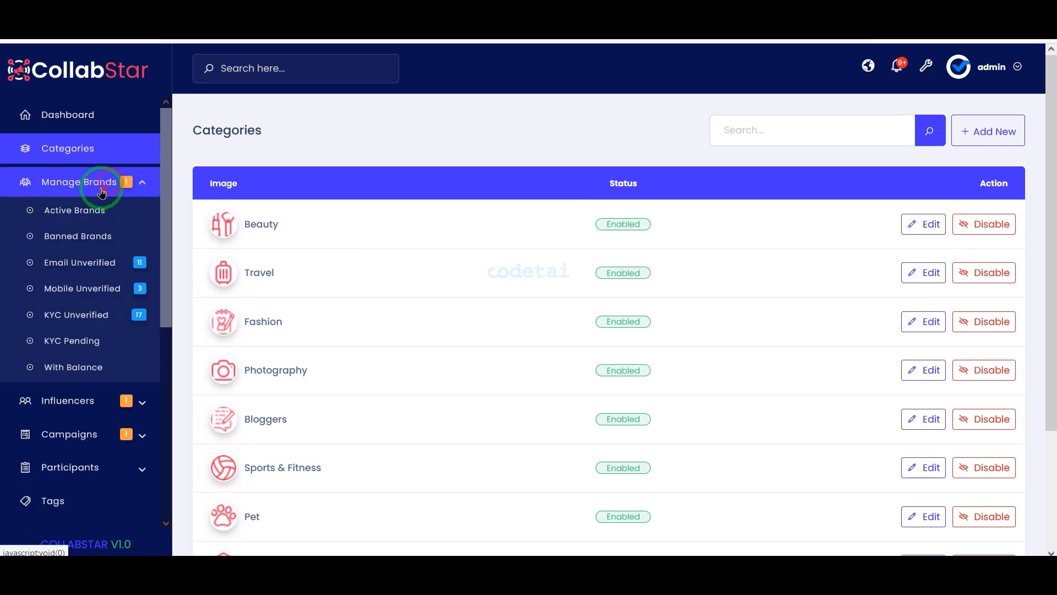
scroll(110, 330, "down", 4)
left_click(105, 255)
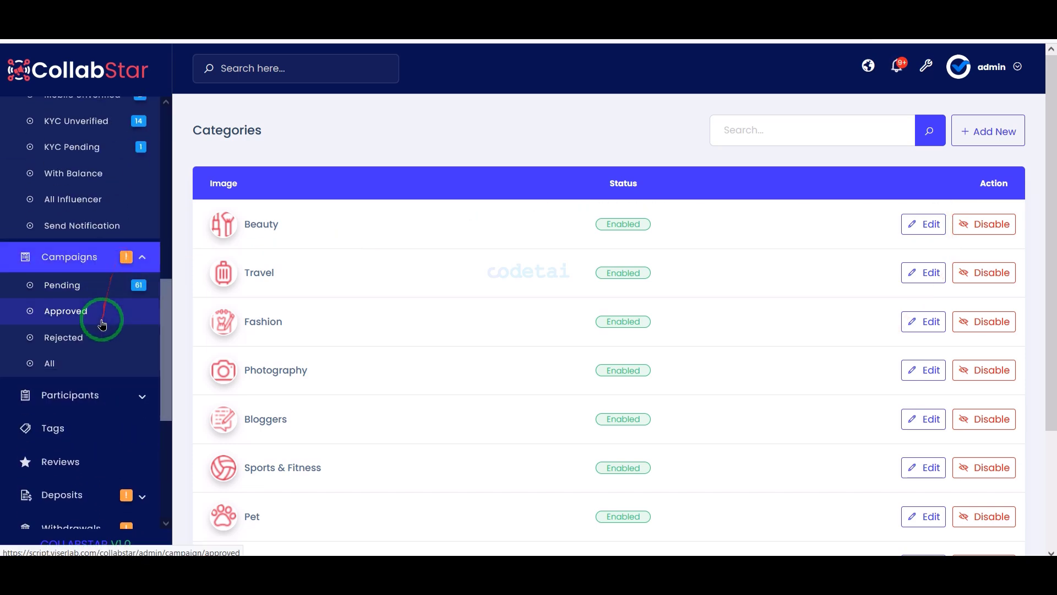
scroll(104, 314, "down", 5)
left_click(134, 148)
Expand the Deposits, Withdrawals, Brand Report, Influencer Report and Extra groups, then open System Setting
scroll(110, 336, "down", 3)
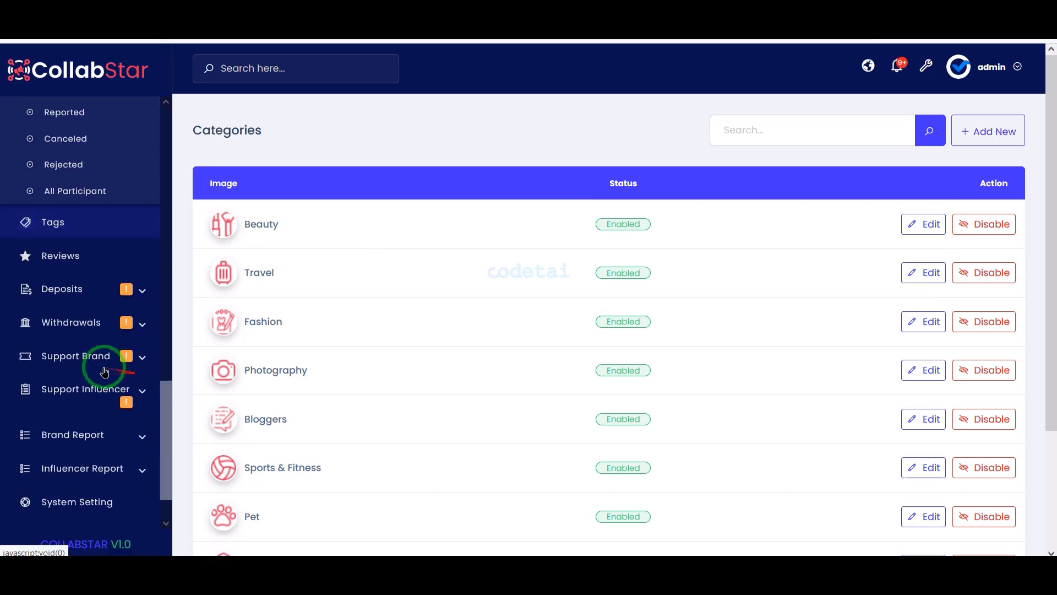
left_click(126, 284)
left_click(137, 323)
scroll(105, 308, "down", 3)
left_click(140, 379)
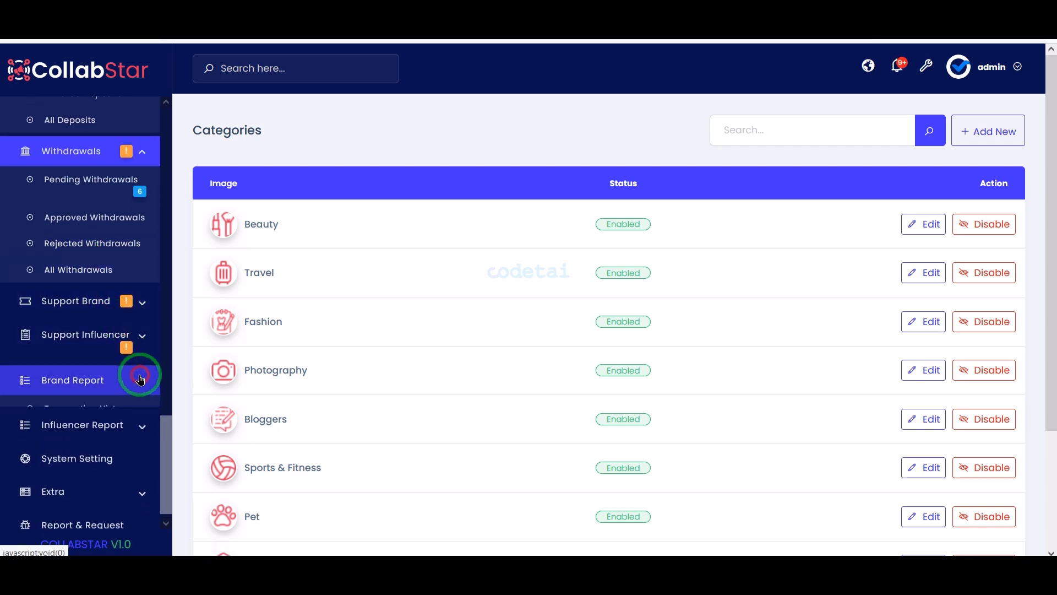
scroll(133, 397, "down", 2)
left_click(125, 413)
scroll(125, 452, "down", 2)
left_click(125, 482)
scroll(122, 483, "down", 3)
scroll(118, 440, "up", 4)
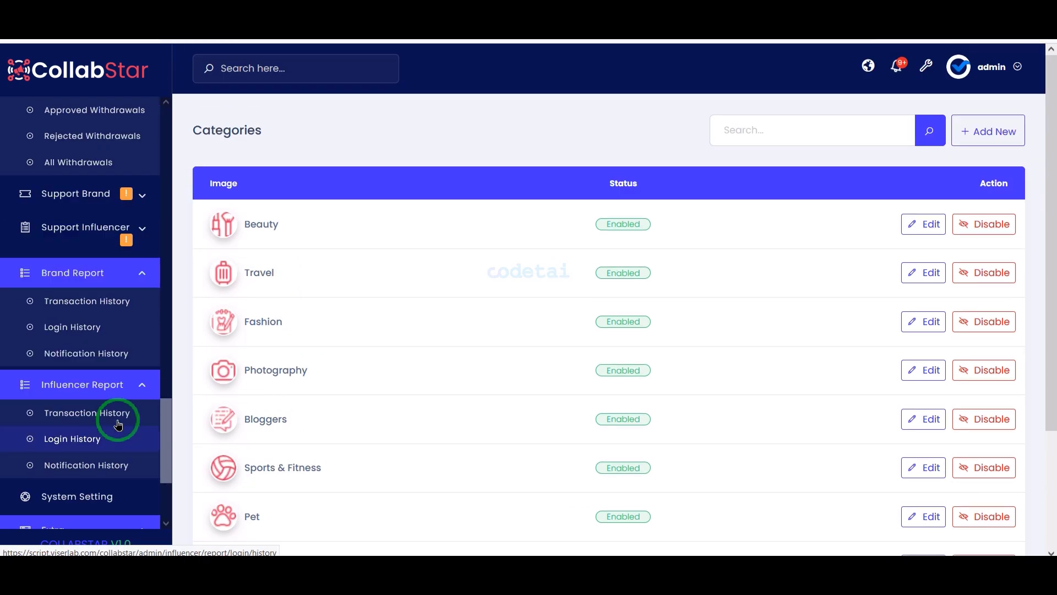
scroll(118, 421, "down", 3)
left_click(130, 446)
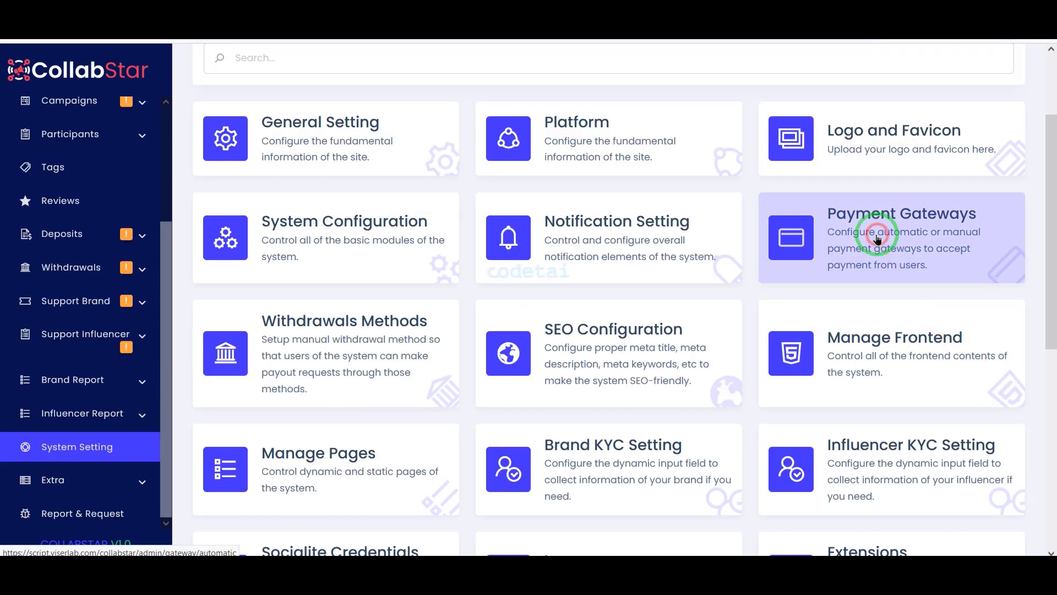
Open Payment Gateways and scroll through the automatic and manual gateway listings
left_click(877, 238)
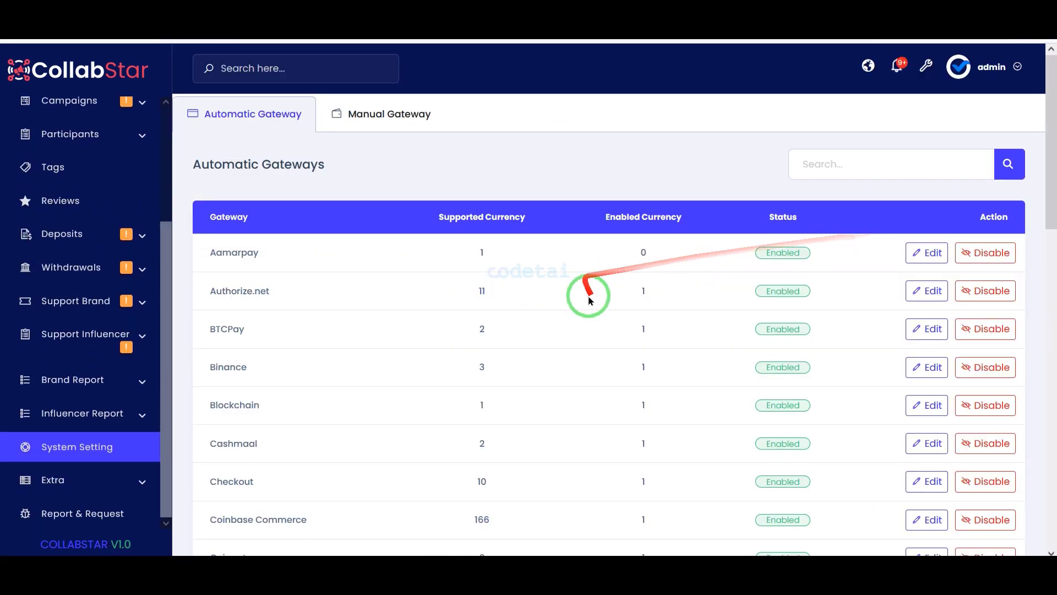
scroll(461, 322, "down", 15)
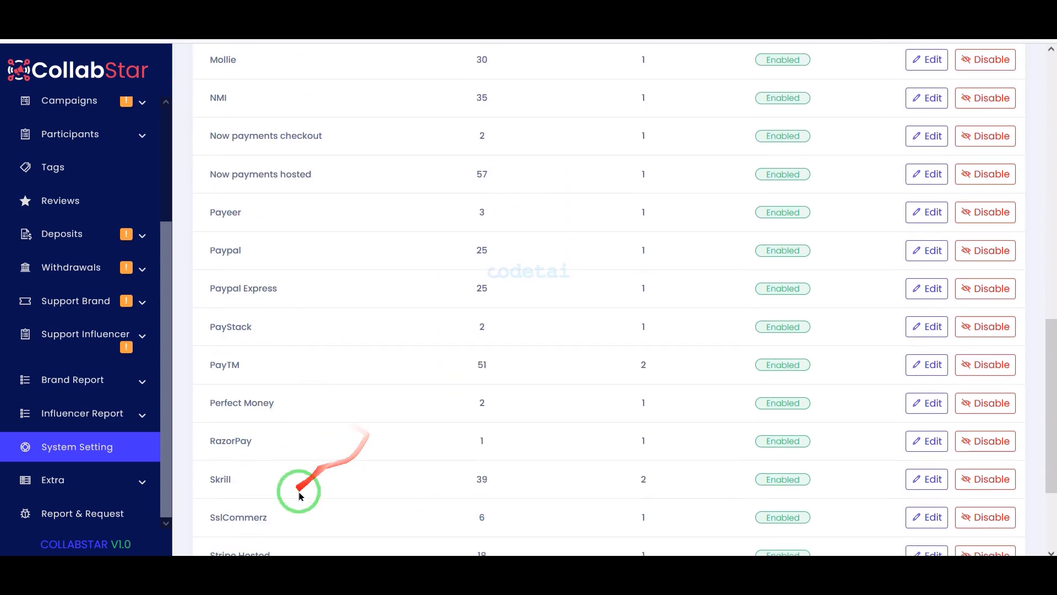
scroll(893, 452, "up", 15)
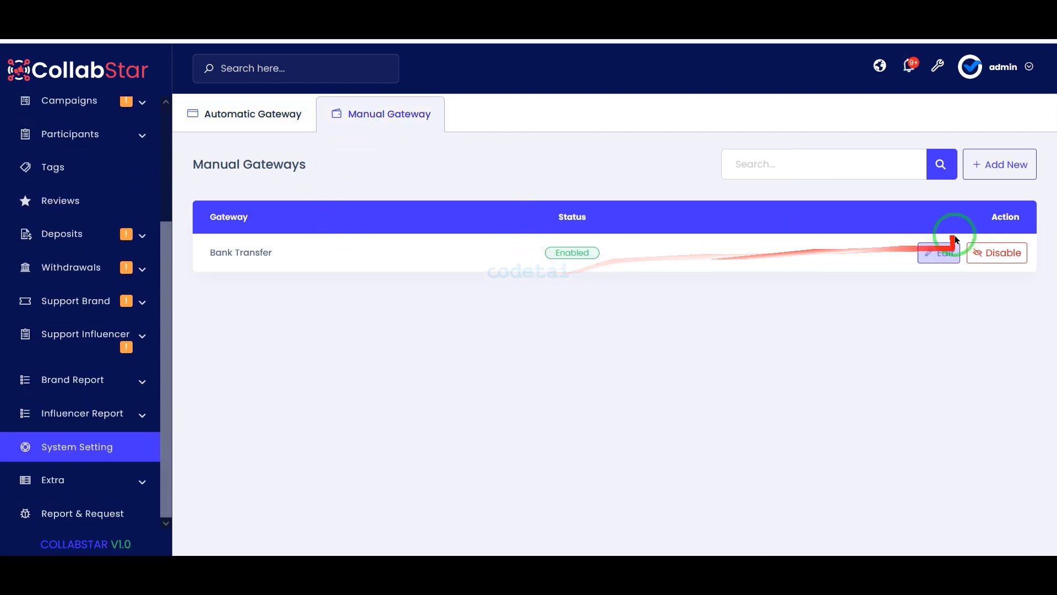
scroll(724, 382, "down", 5)
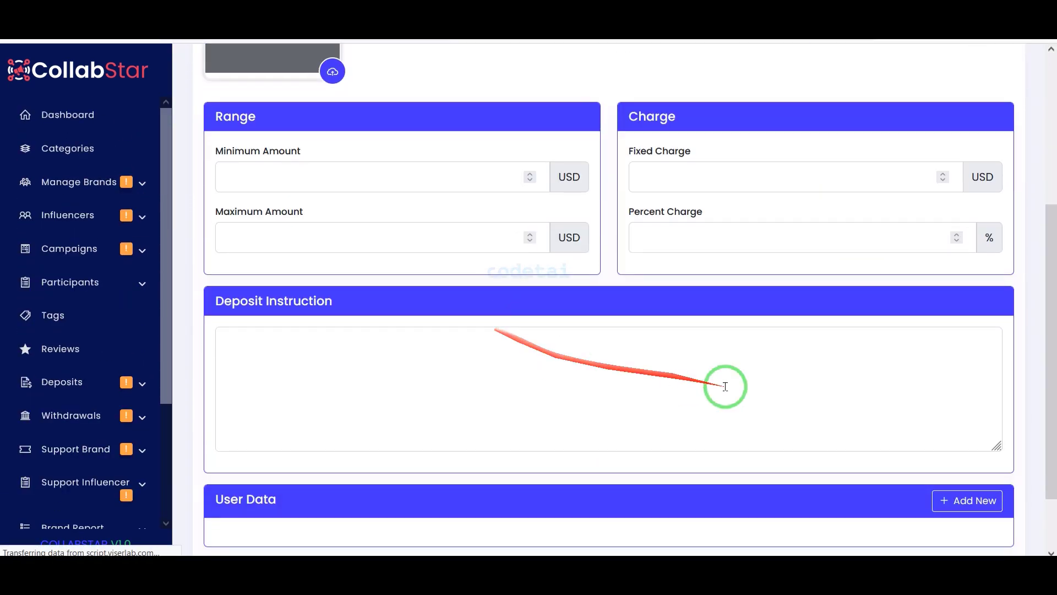
scroll(963, 481, "up", 5)
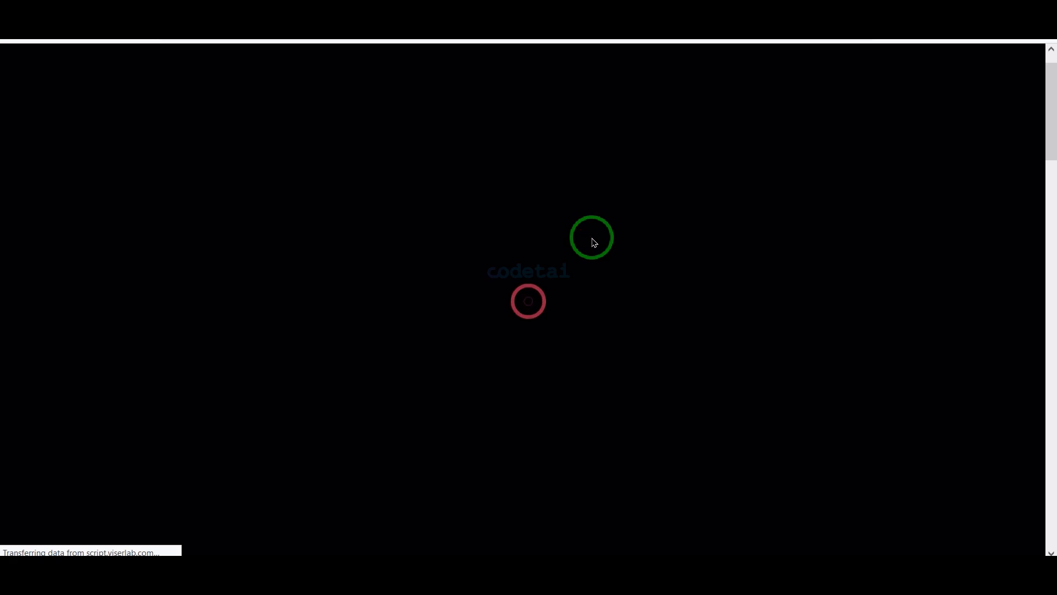
Scroll through the campaign detail page
scroll(523, 341, "down", 7)
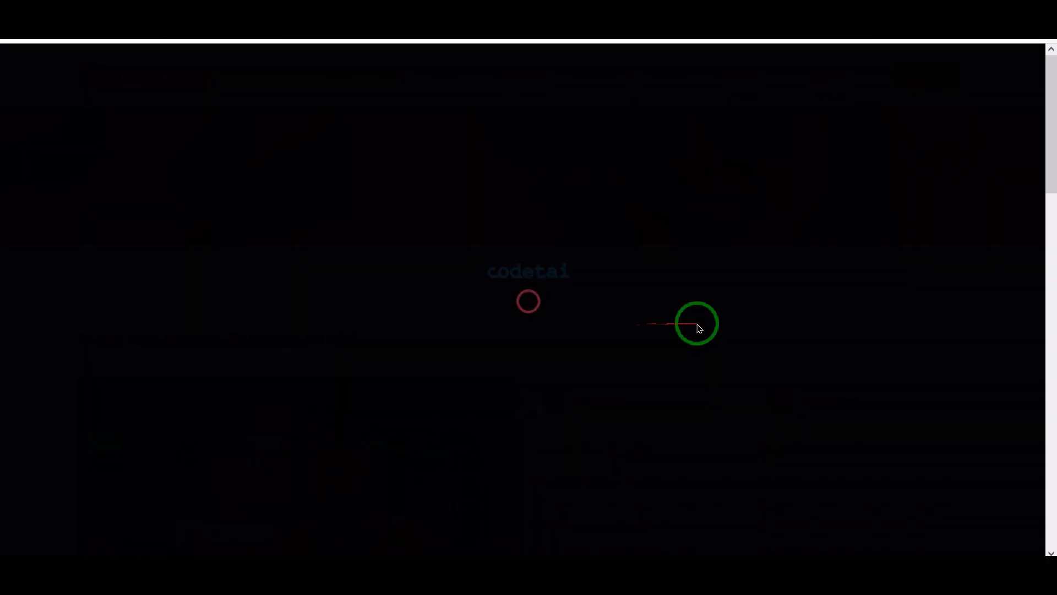
scroll(714, 324, "down", 8)
scroll(742, 353, "down", 5)
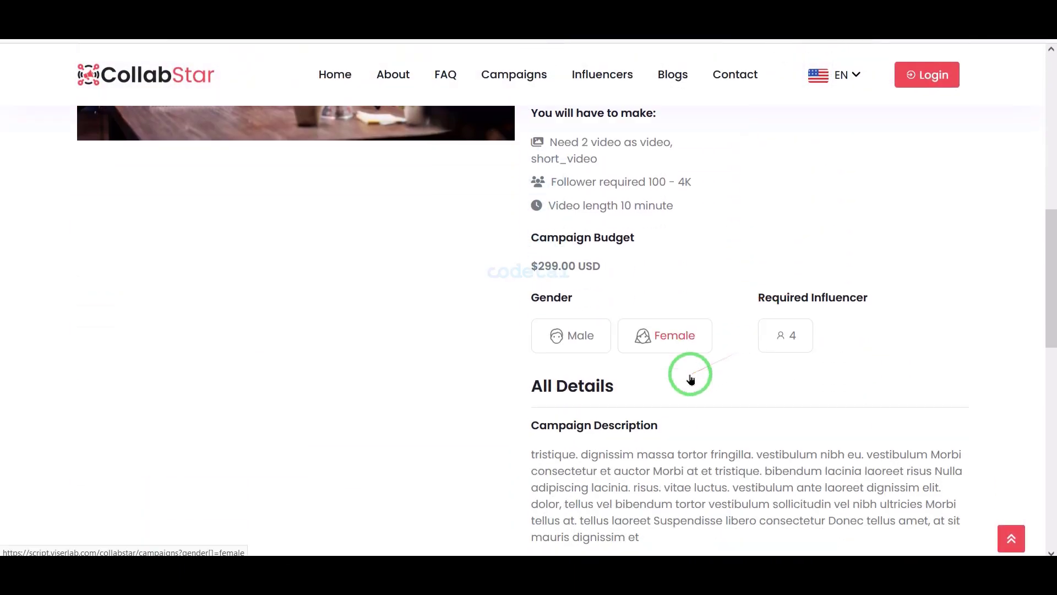
scroll(826, 390, "down", 10)
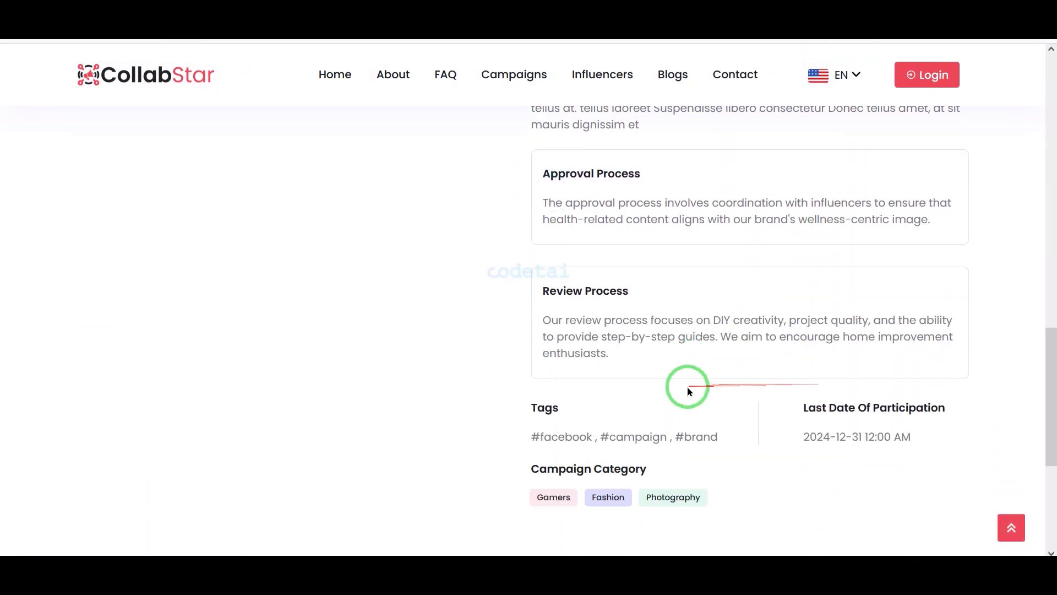
scroll(708, 390, "up", 20)
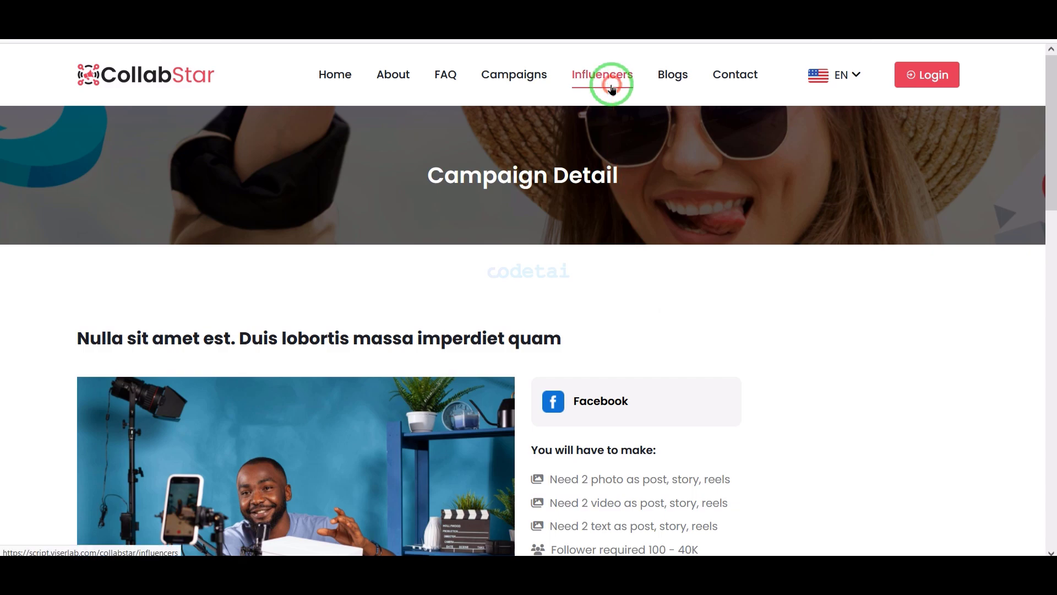
Browse the public influencers listing and view one influencer's profile
left_click(612, 88)
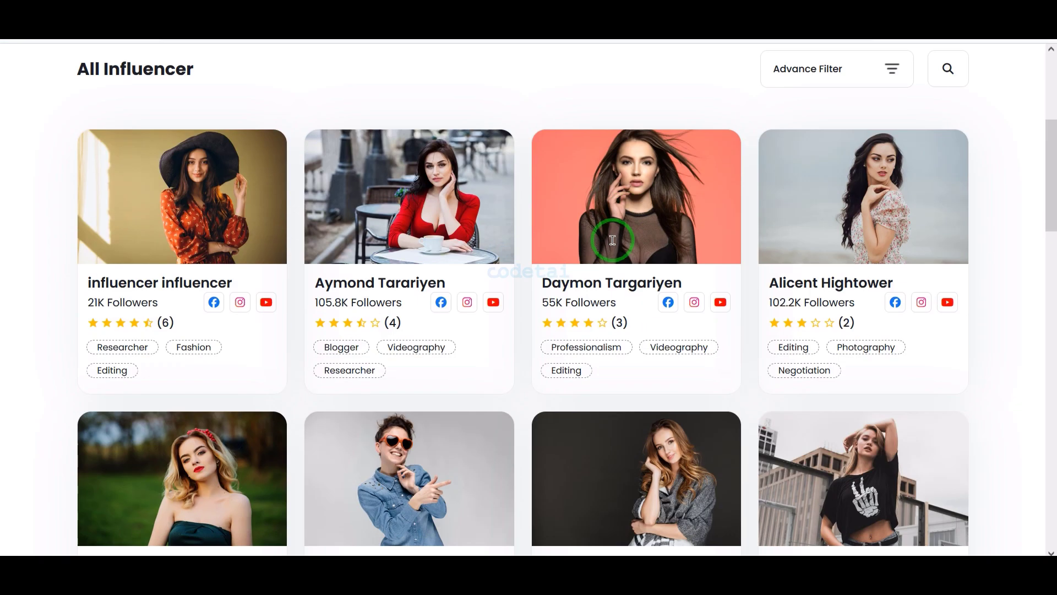
scroll(354, 210, "down", 6)
scroll(379, 357, "down", 10)
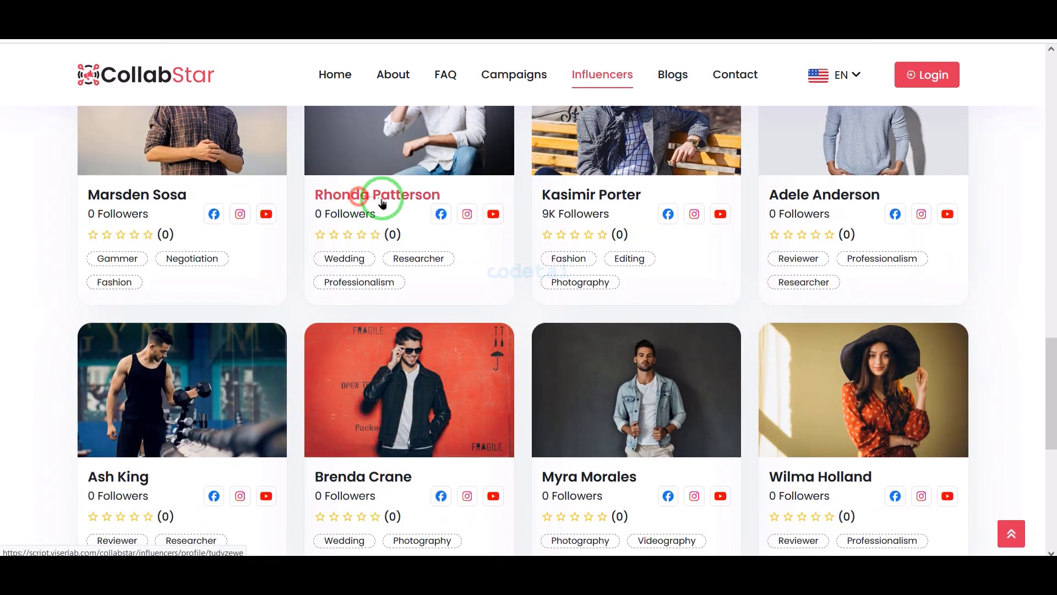
left_click(383, 203)
scroll(642, 326, "down", 15)
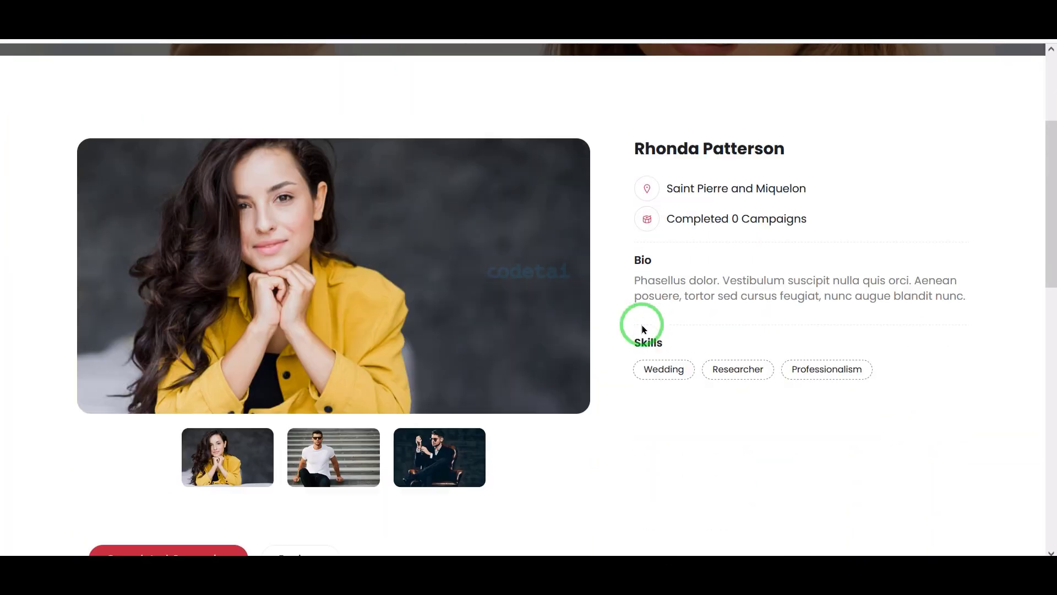
scroll(693, 439, "up", 15)
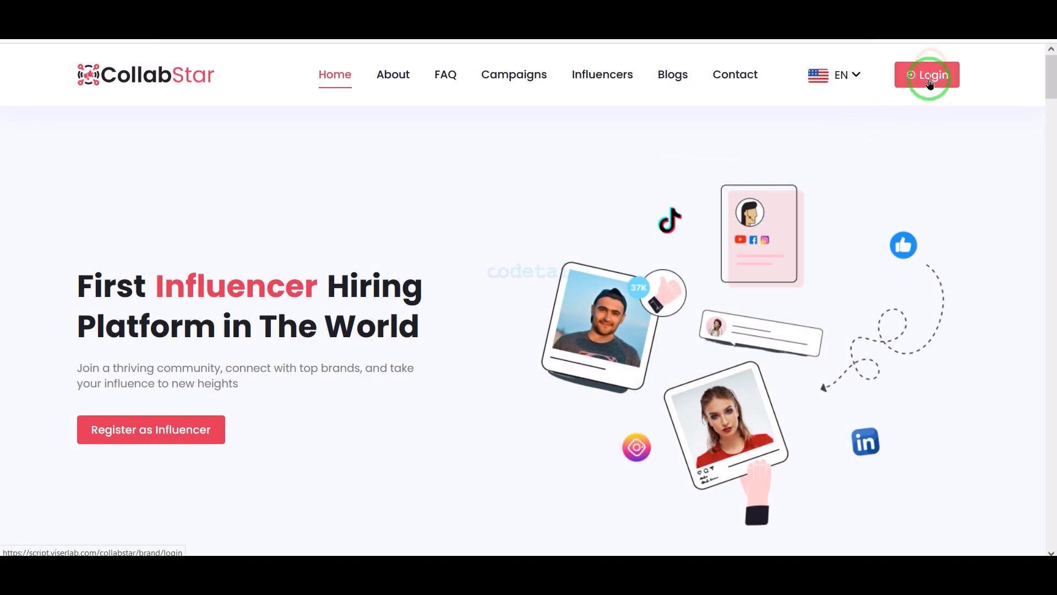
Go to the brand login page, then view and scroll the Register as Brand form
left_click(929, 78)
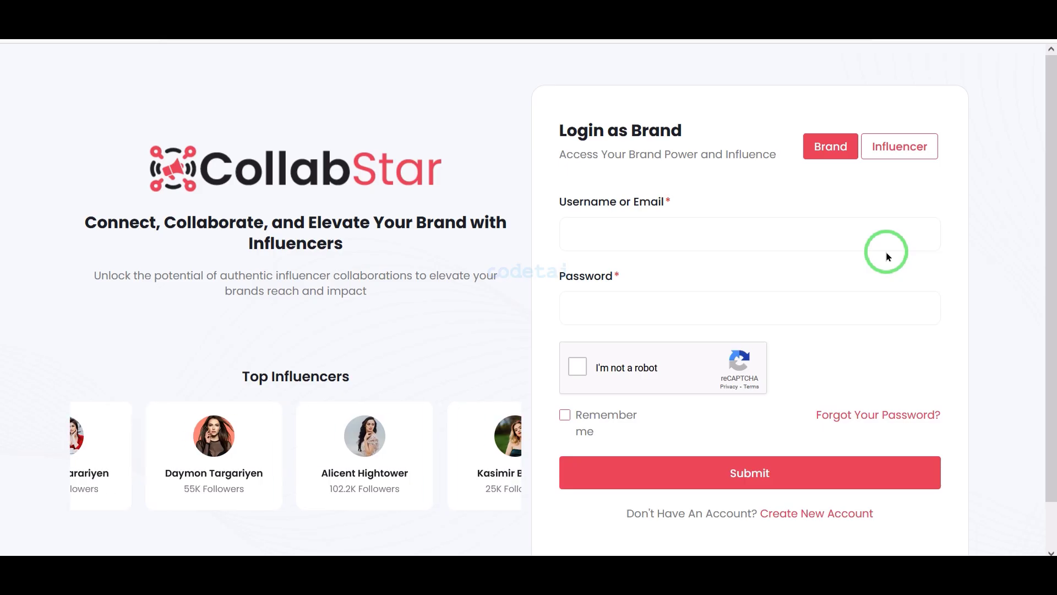
left_click(804, 514)
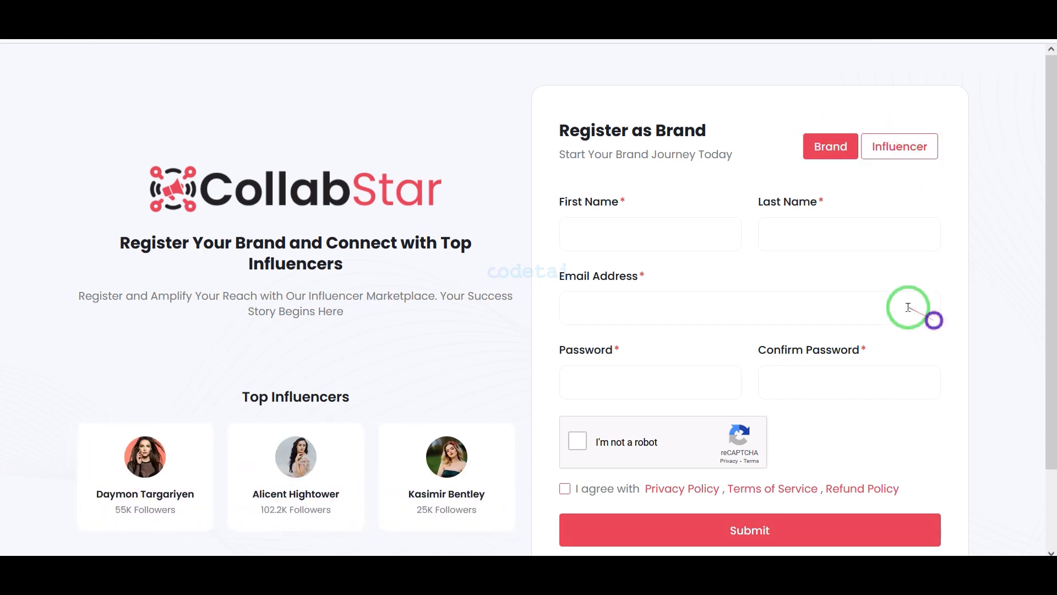
scroll(914, 317, "down", 2)
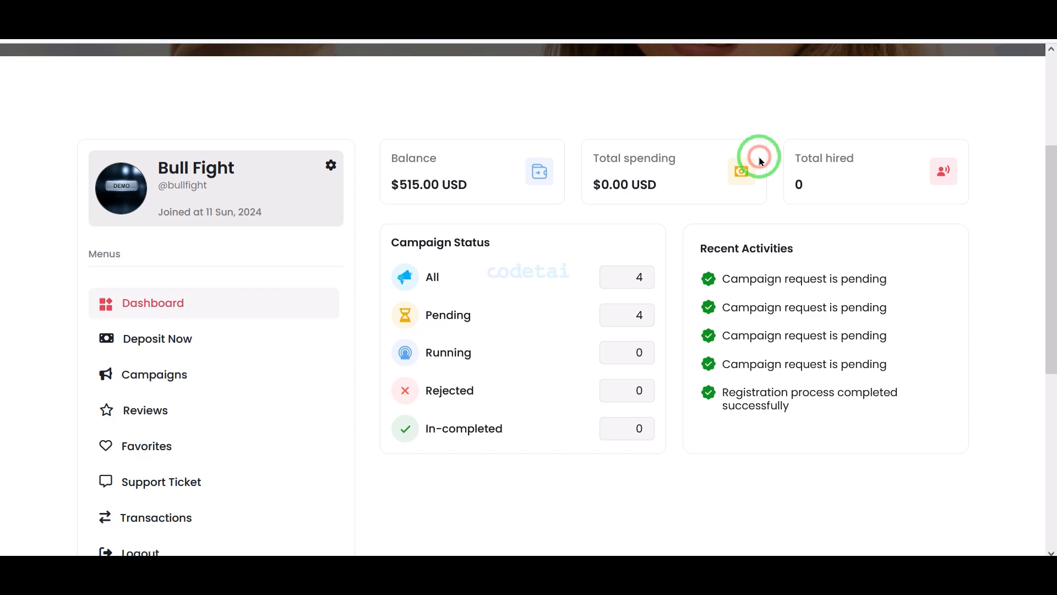
Scroll through the brand dashboard and Deposit Now page
scroll(772, 267, "down", 6)
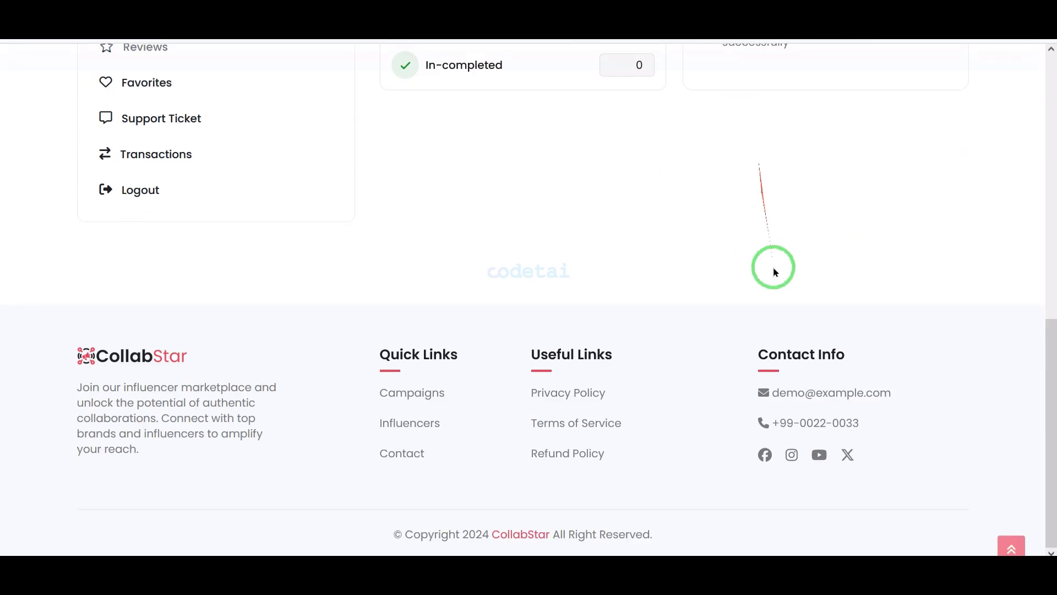
scroll(784, 320, "up", 2)
scroll(784, 319, "up", 5)
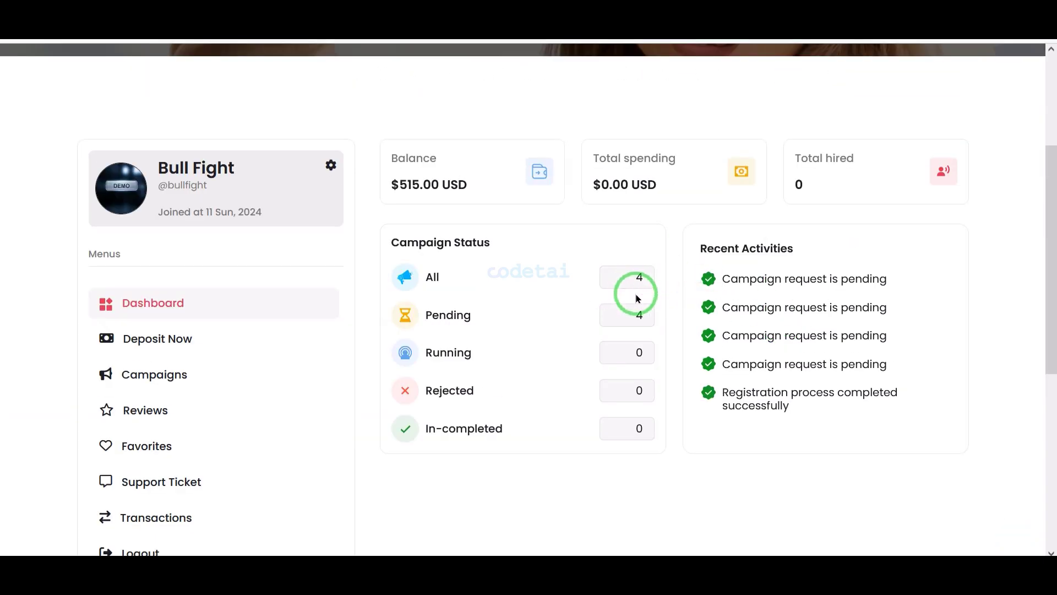
scroll(575, 434, "down", 2)
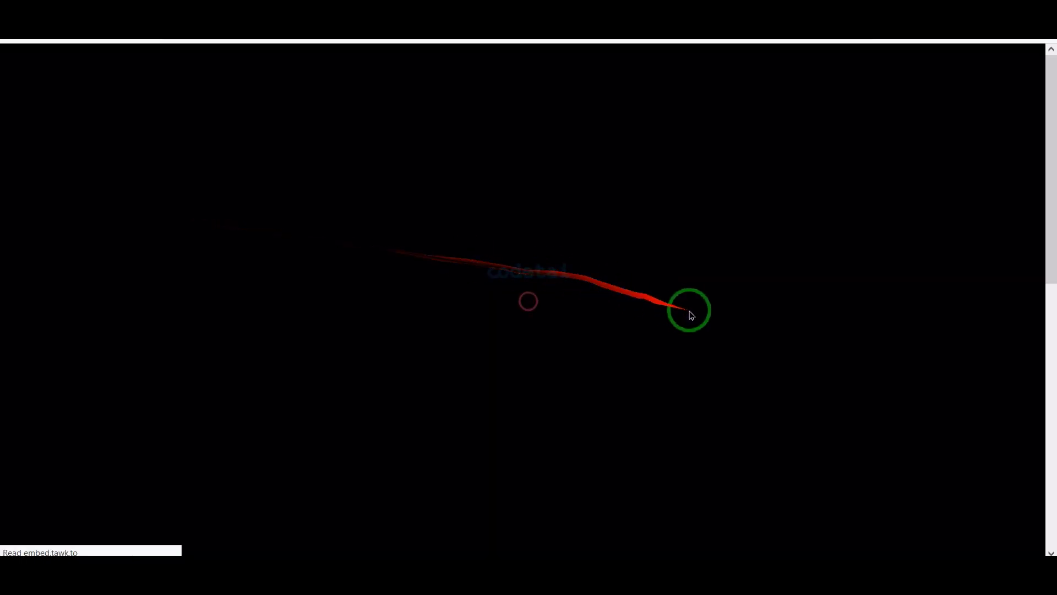
scroll(699, 314, "down", 2)
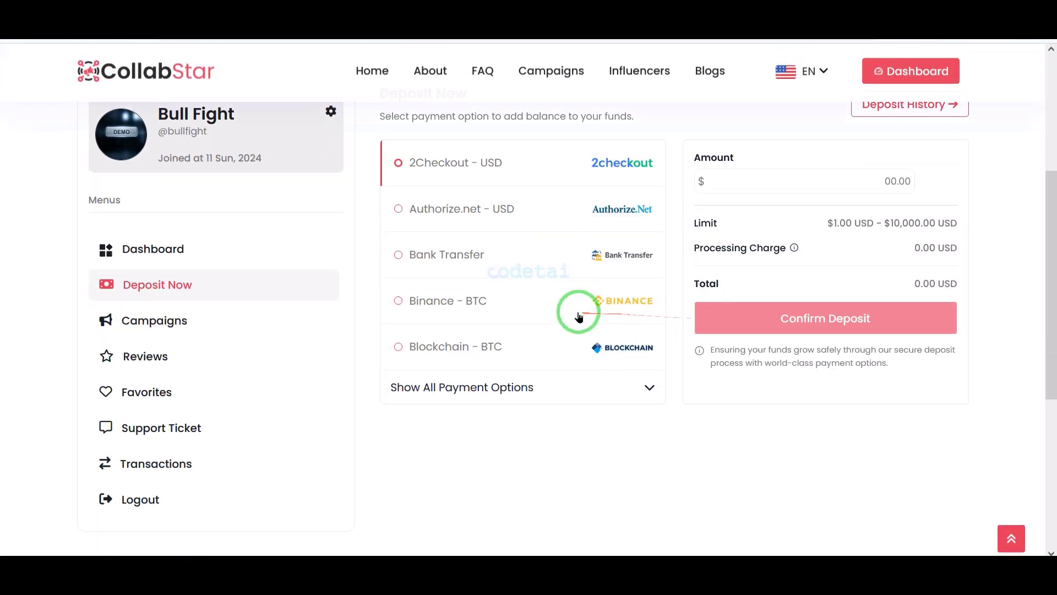
Reveal all payment options, then open the brand's campaign list of four pending campaigns
left_click(568, 391)
scroll(531, 279, "down", 9)
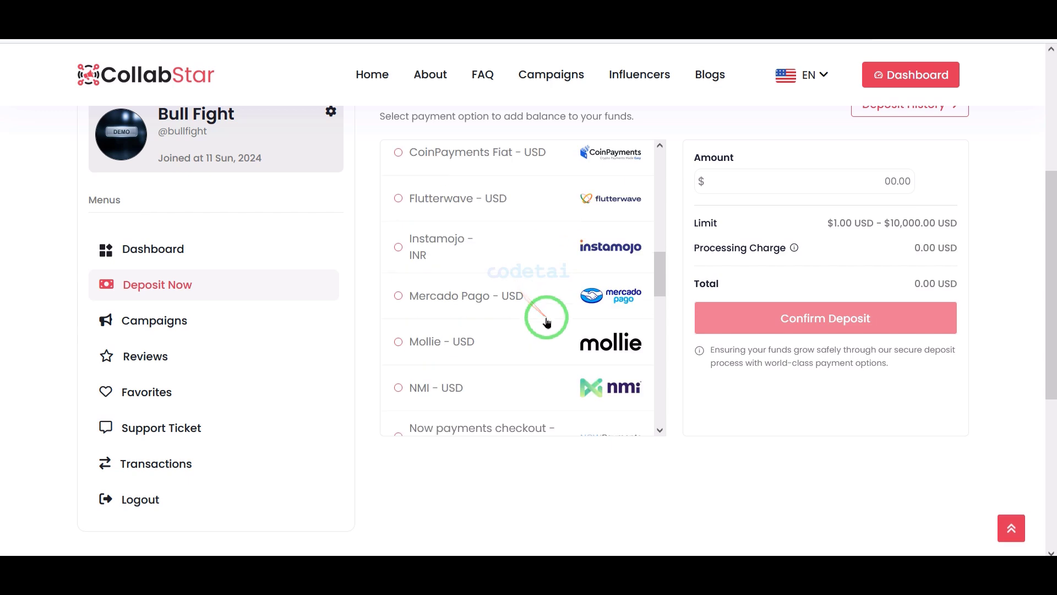
scroll(545, 319, "up", 5)
scroll(799, 354, "up", 2)
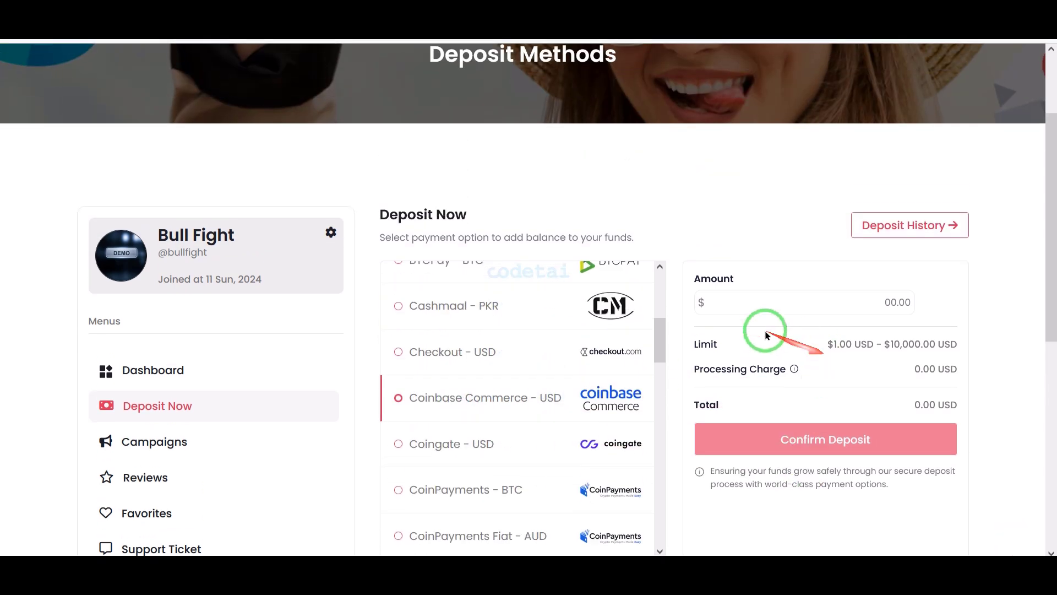
scroll(390, 420, "down", 3)
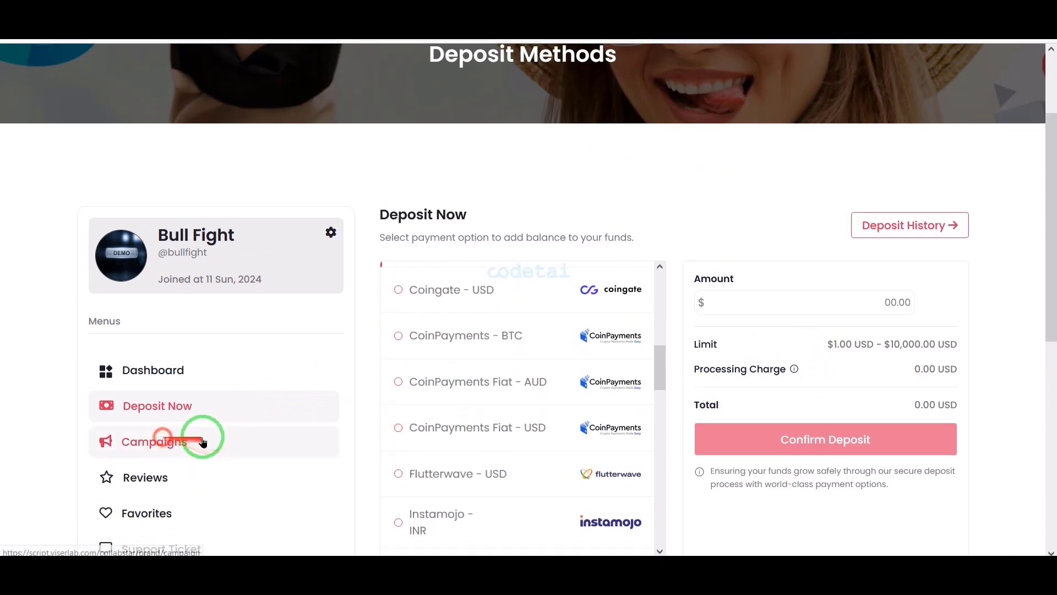
left_click(203, 442)
scroll(716, 325, "down", 6)
scroll(837, 303, "up", 4)
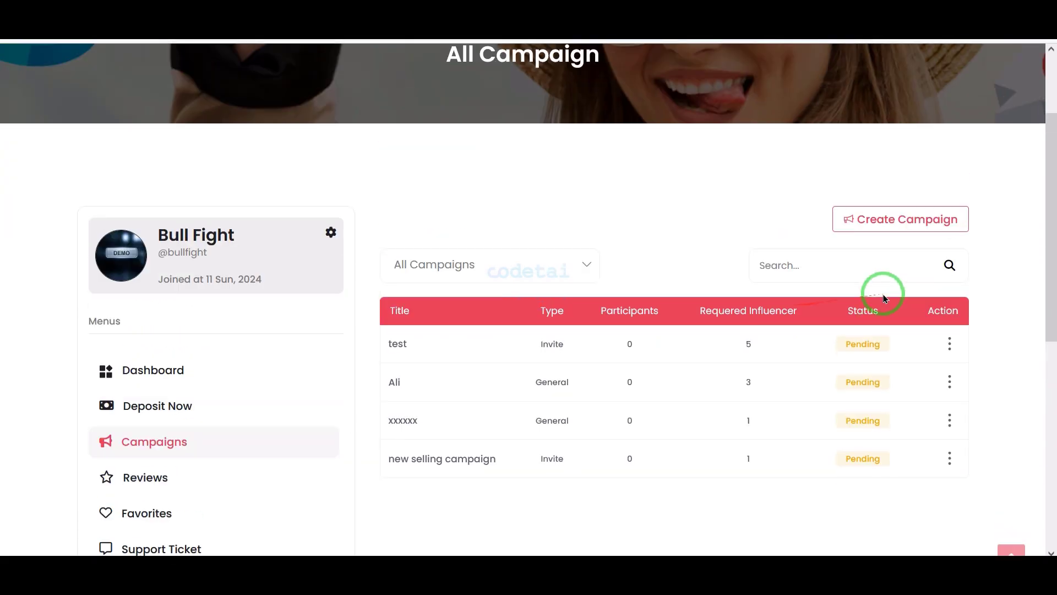
left_click(911, 218)
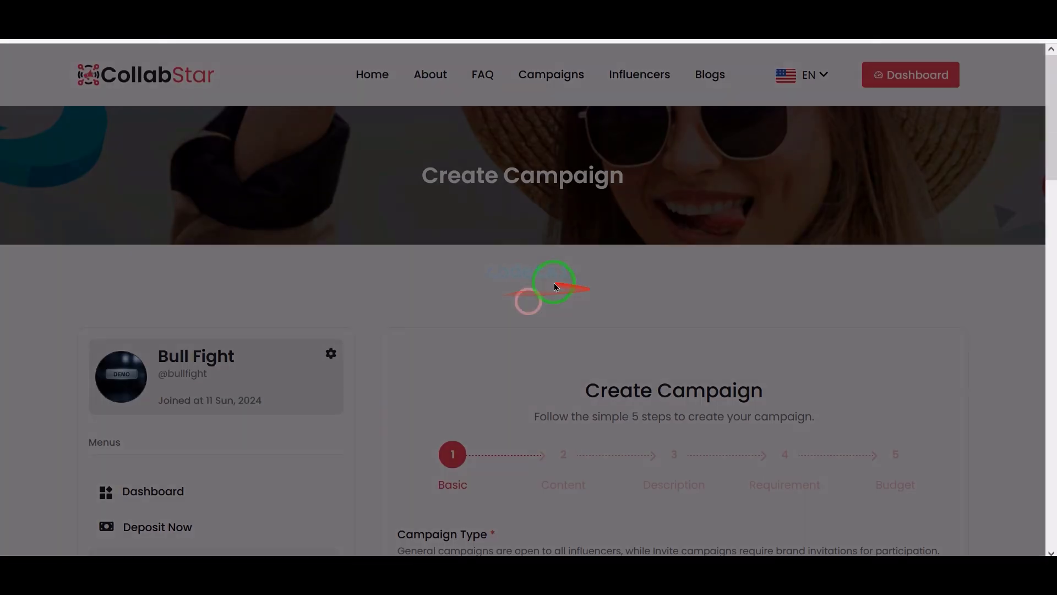
scroll(554, 297, "down", 5)
scroll(549, 326, "down", 1)
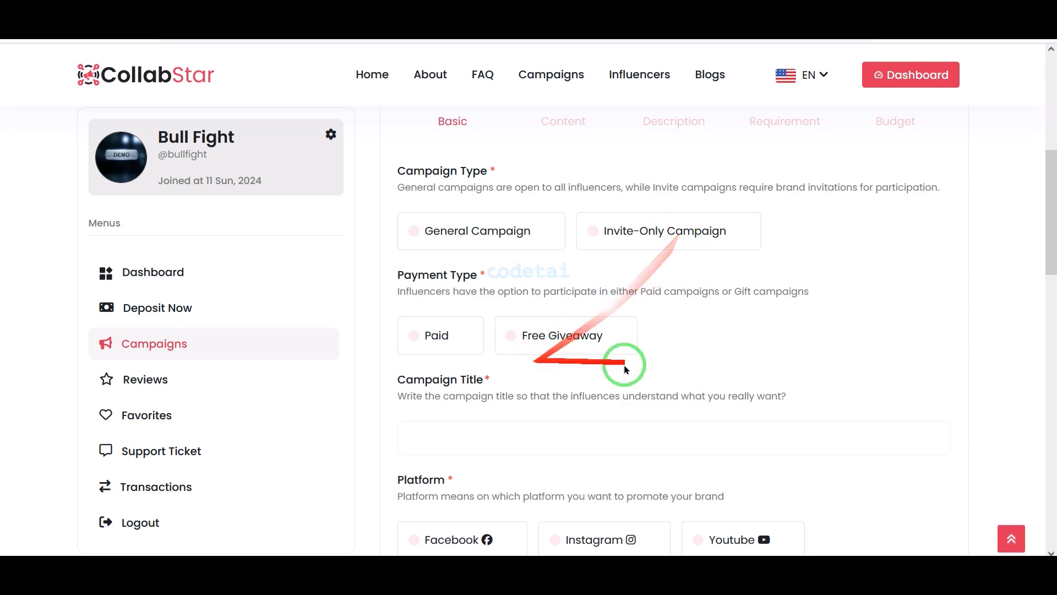
scroll(551, 308, "down", 2)
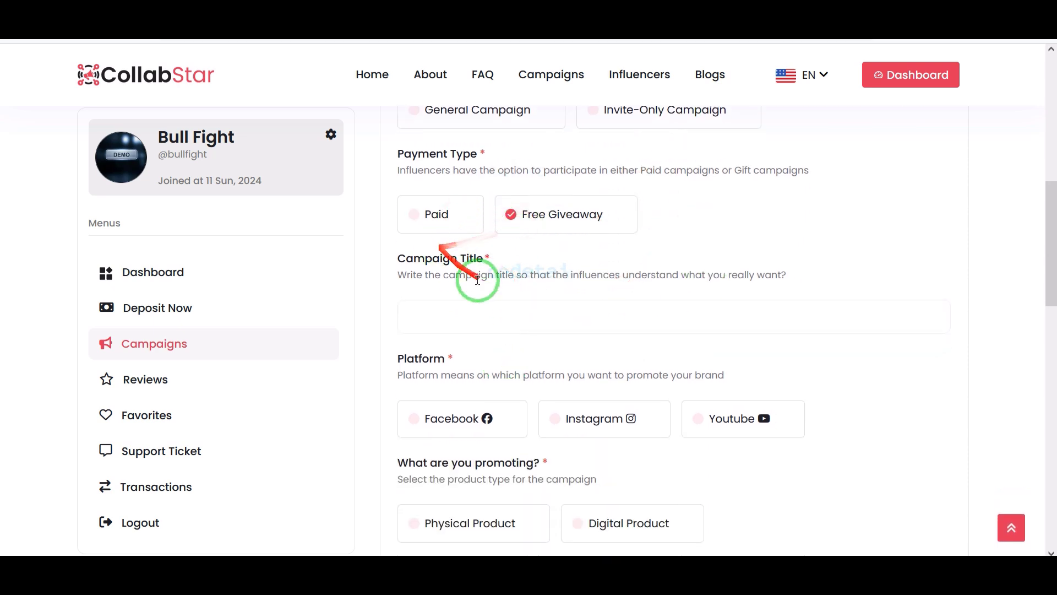
scroll(478, 280, "down", 16)
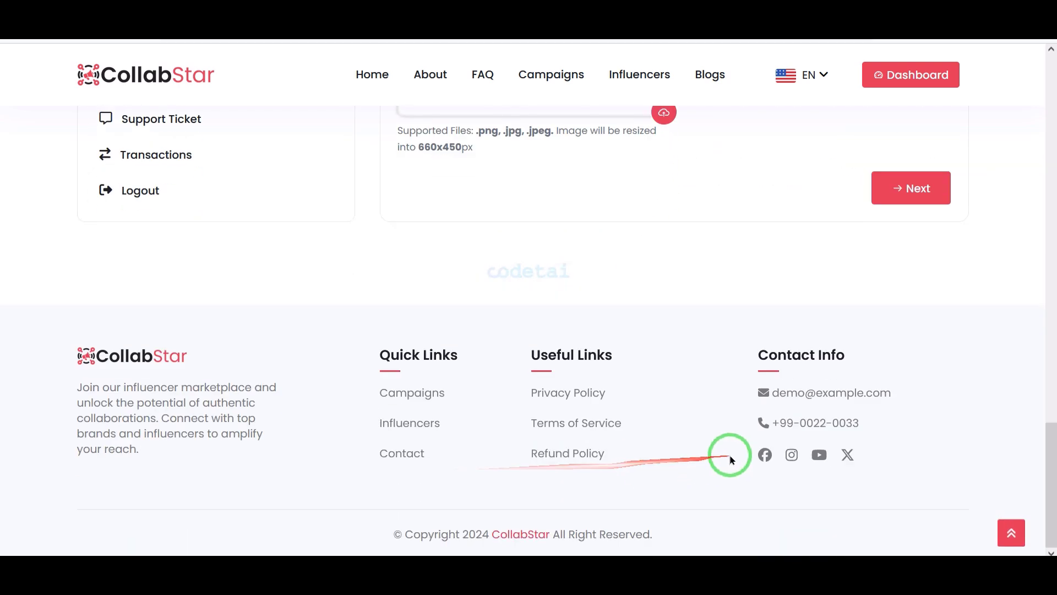
scroll(732, 460, "up", 20)
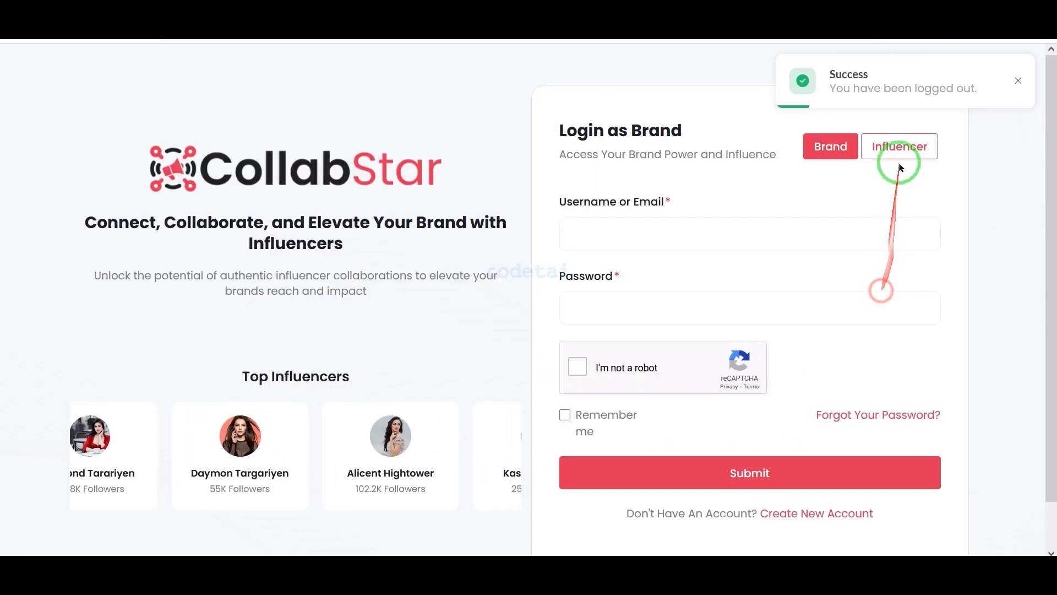
Switch the login form to Influencer, tick Remember me and sign in
left_click(900, 154)
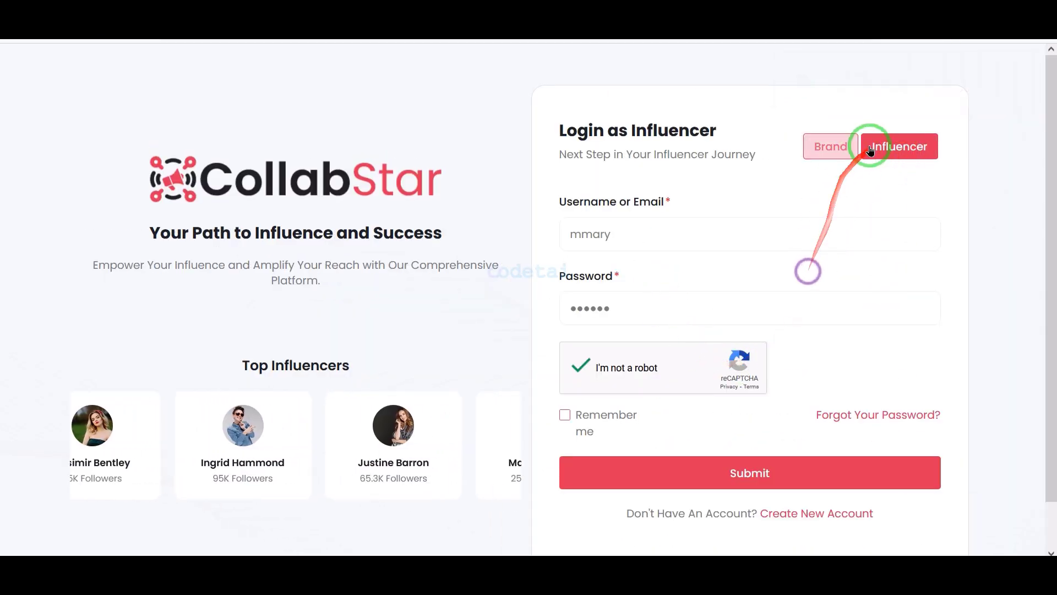
left_click(577, 367)
left_click(716, 469)
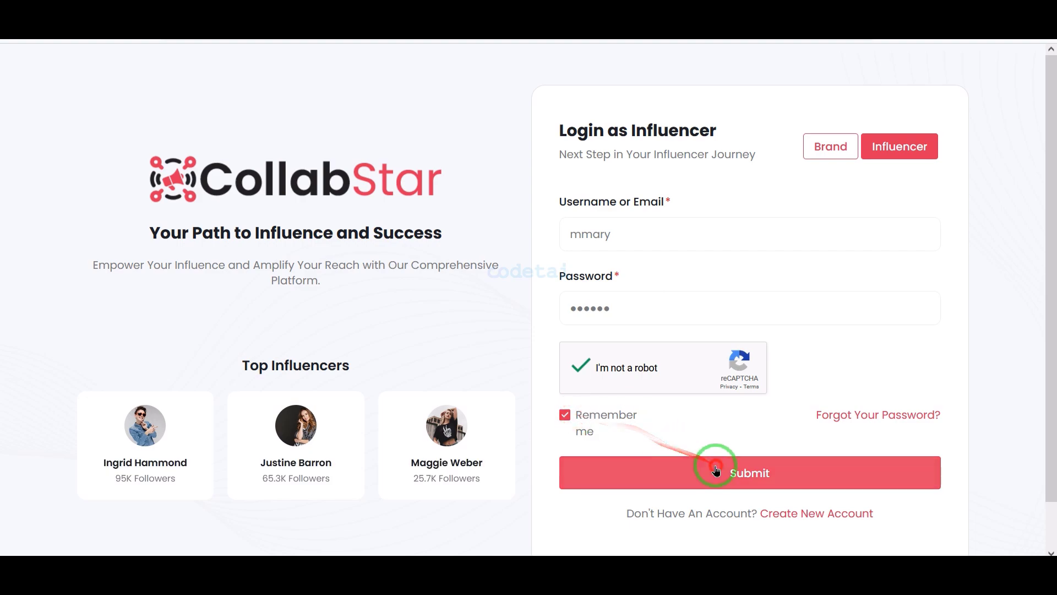
Scroll the influencer dashboard showing 3 completed campaigns, $9,099.00 balance and $3,059.00 withdrawn
scroll(633, 324, "down", 7)
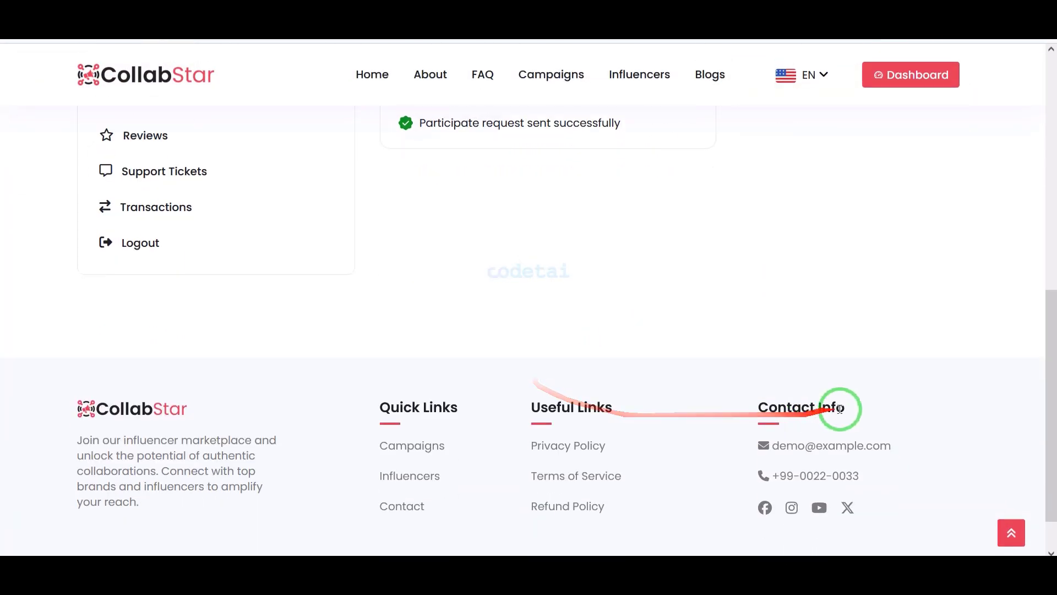
scroll(841, 408, "up", 7)
scroll(839, 383, "down", 3)
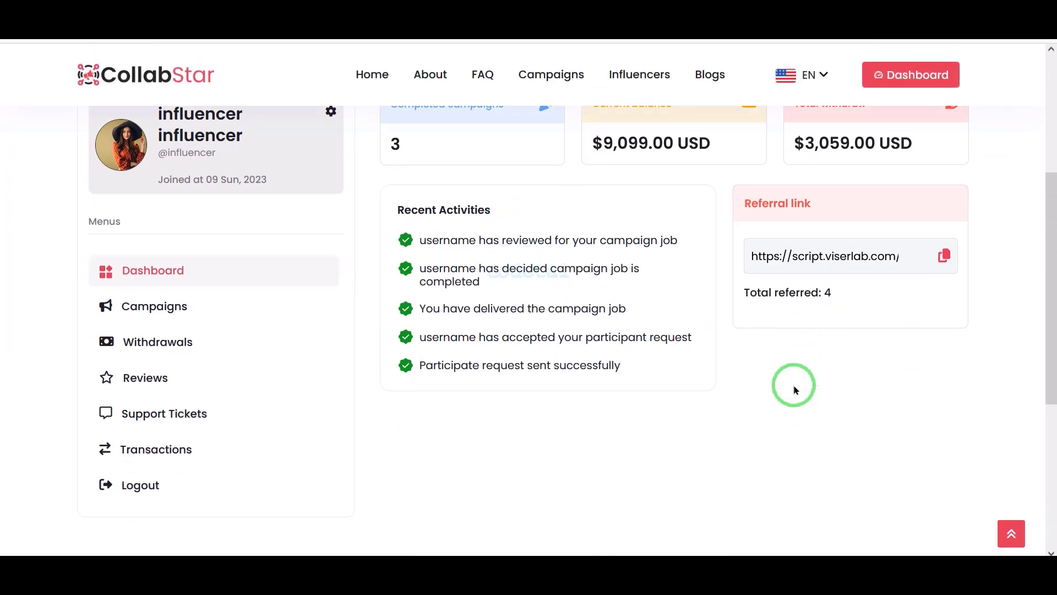
scroll(795, 389, "up", 2)
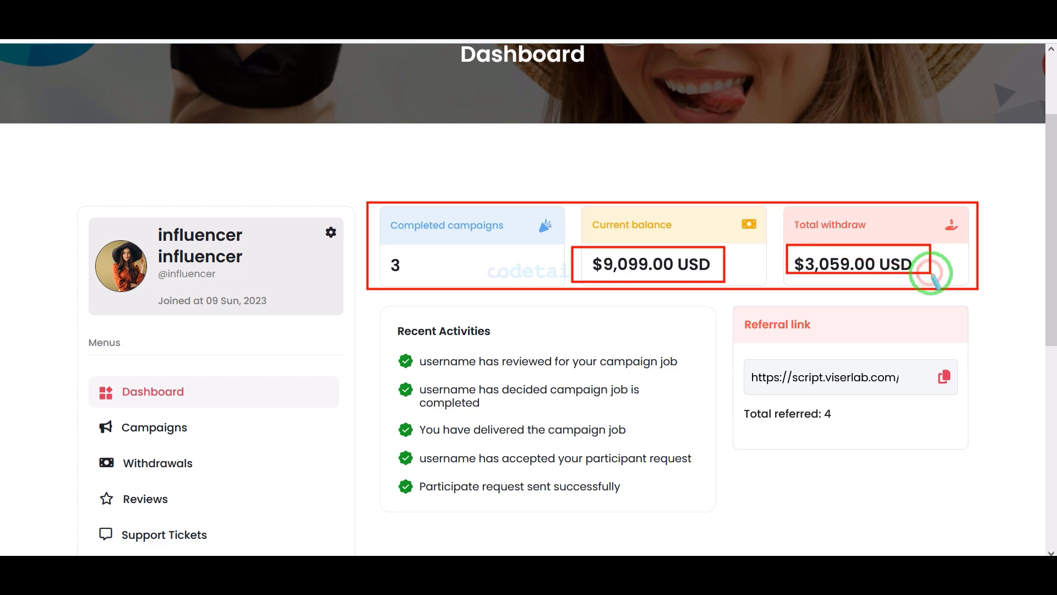
scroll(462, 353, "down", 2)
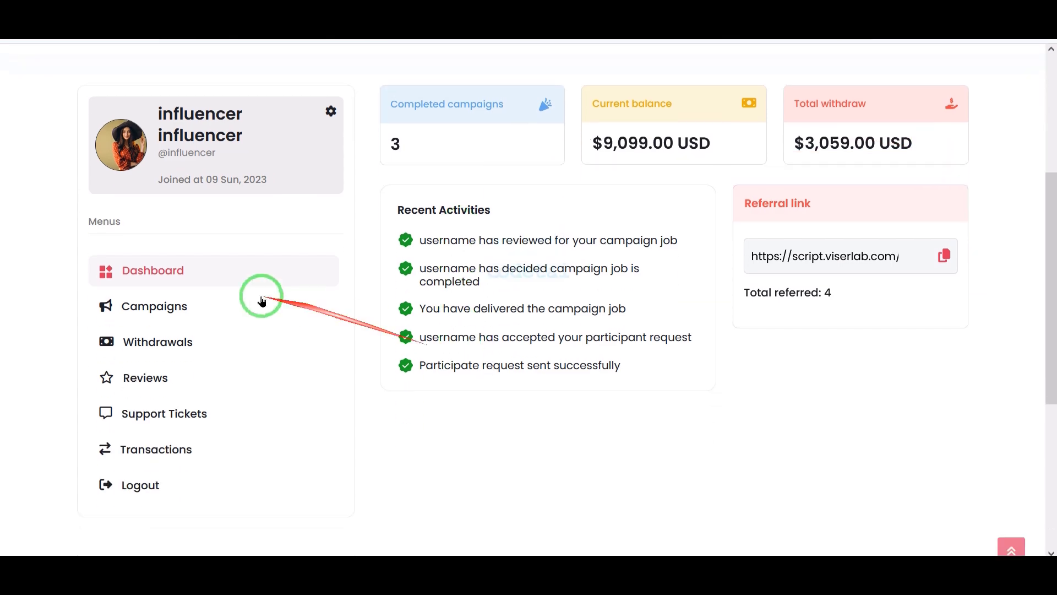
Review the withdrawal log and Withdraw Money page with Mobile Money and a $1.00–$1,000.00 limit
scroll(703, 297, "down", 3)
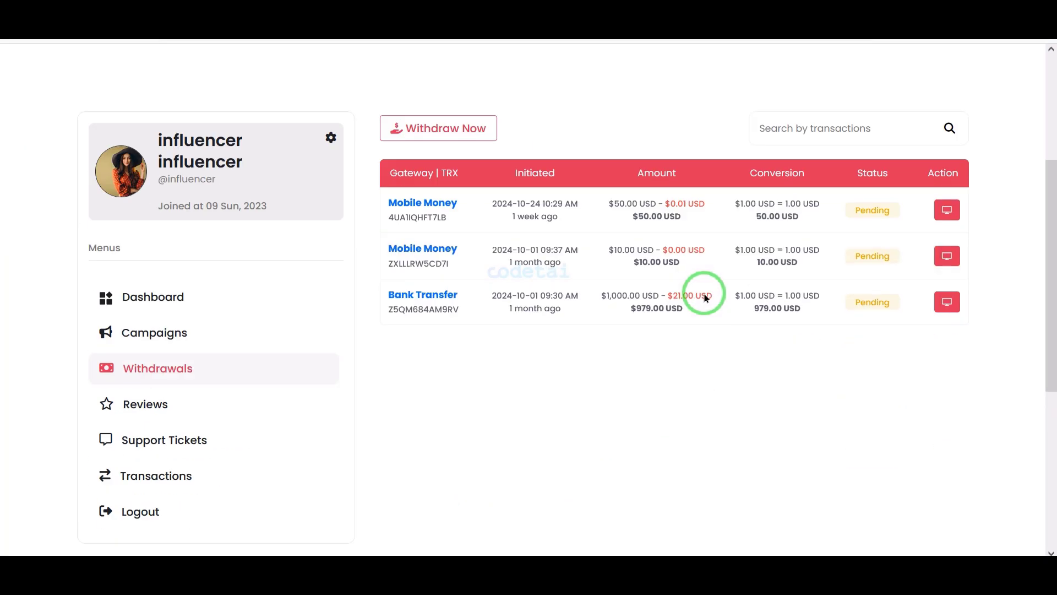
scroll(495, 254, "up", 2)
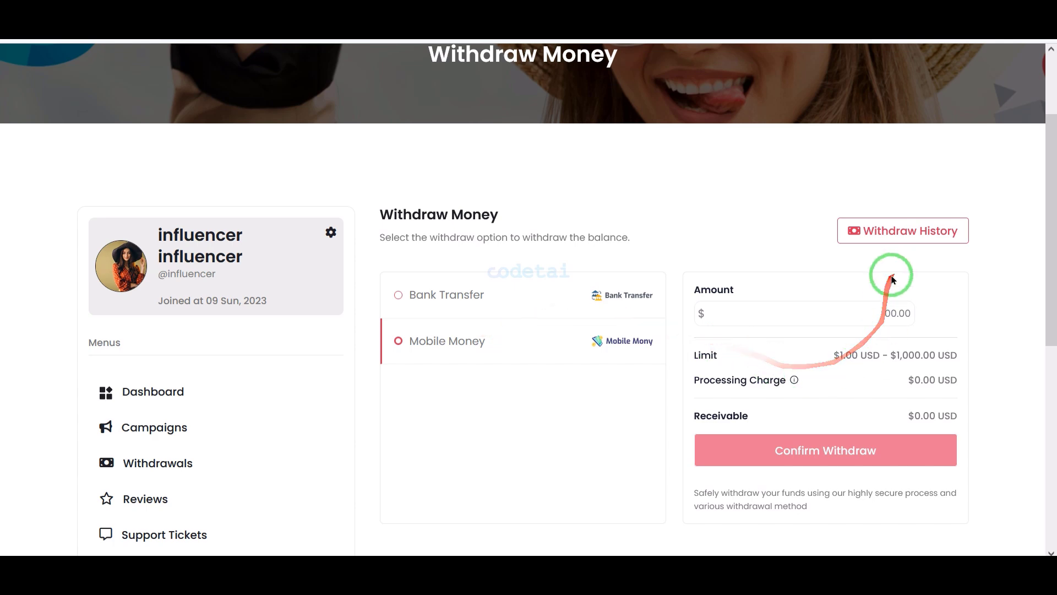
scroll(387, 232, "up", 2)
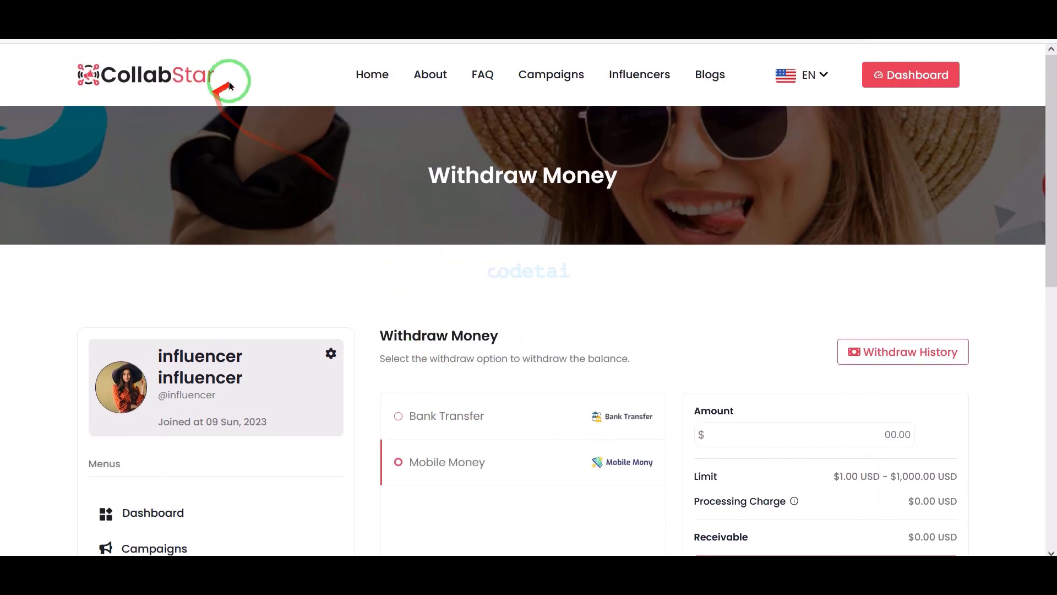
Scroll the public home page through categories, stats and ongoing campaigns to the footer
scroll(515, 359, "down", 15)
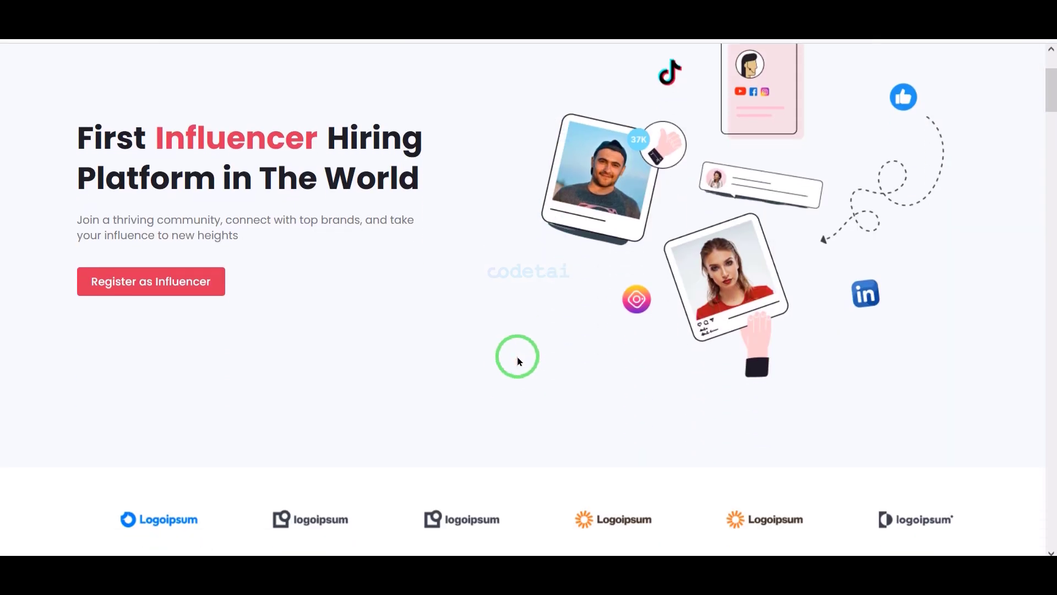
scroll(589, 414, "down", 20)
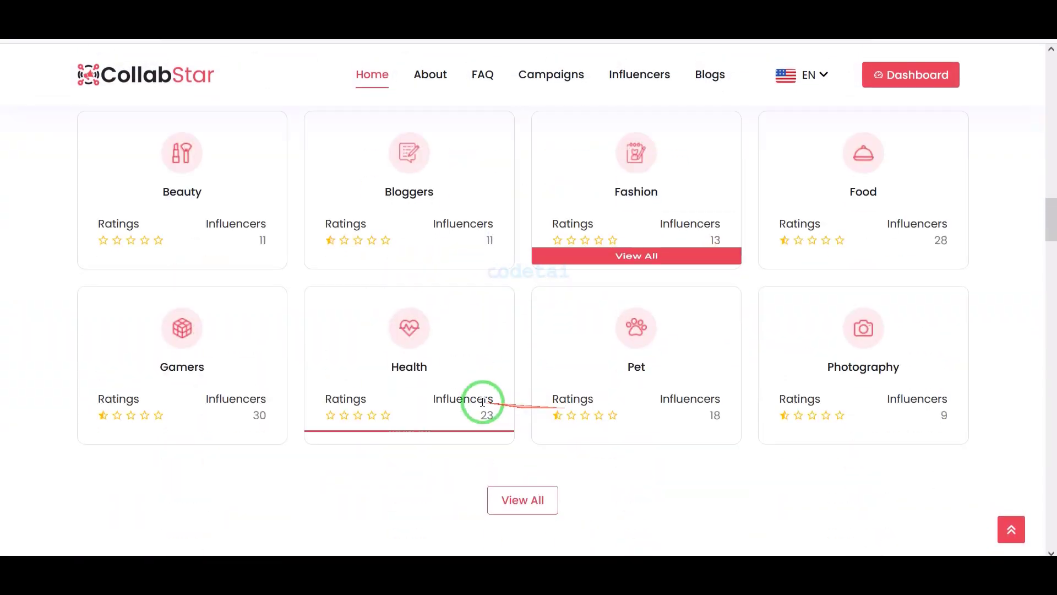
scroll(705, 449, "down", 20)
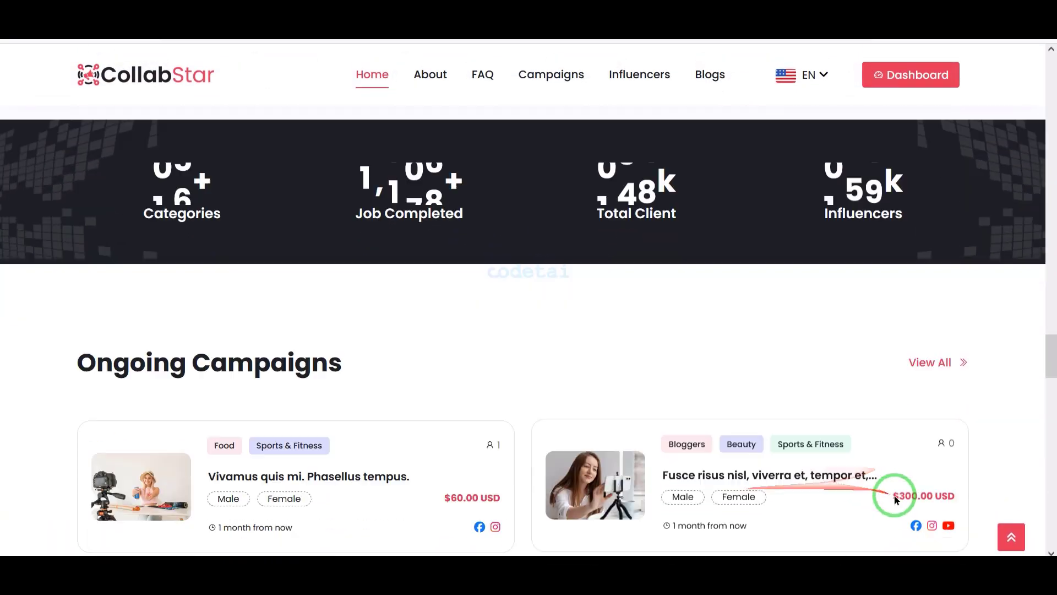
scroll(830, 515, "down", 3)
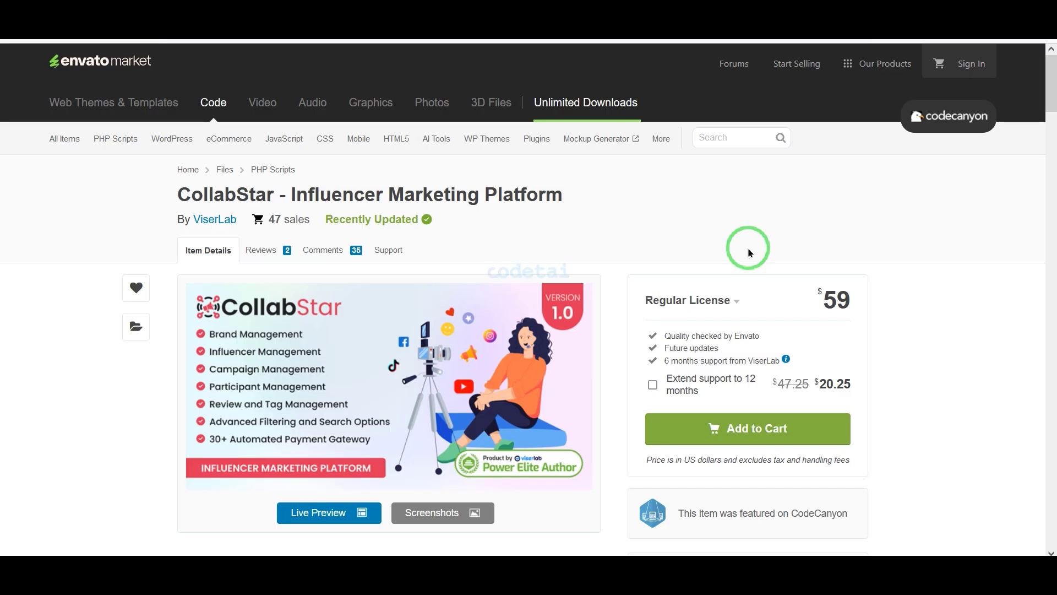
scroll(750, 253, "down", 2)
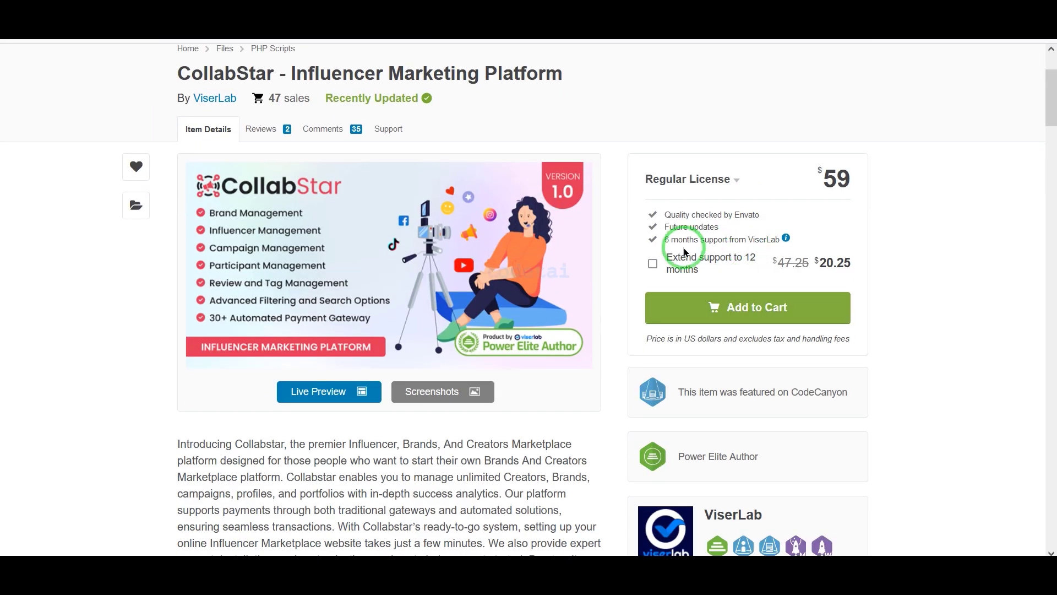
left_click_drag(167, 60, 562, 86)
mouse_move(613, 144)
left_mouse_down()
mouse_move(854, 259)
mouse_move(881, 353)
left_mouse_up()
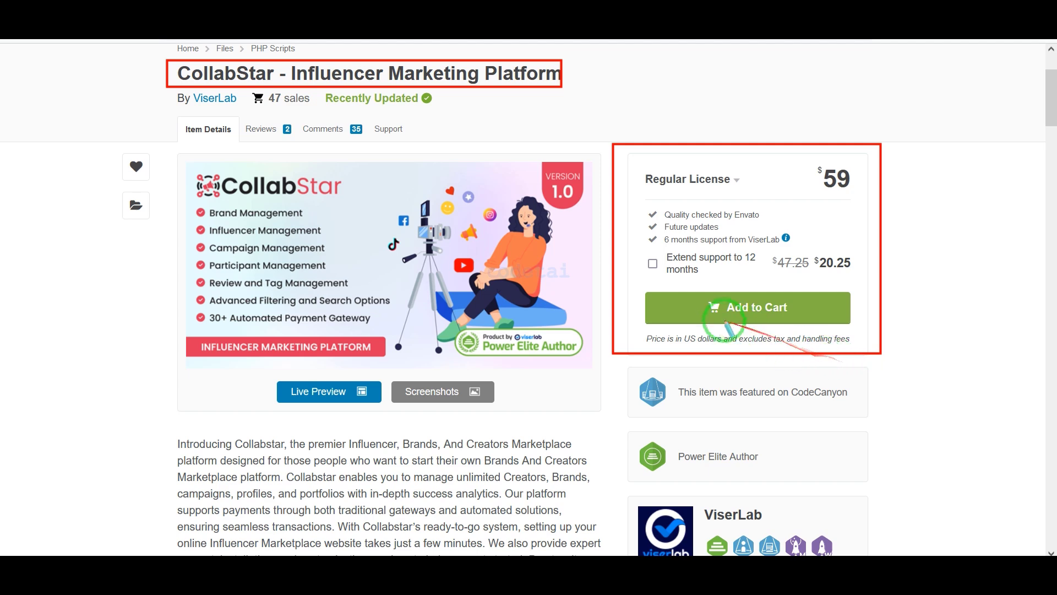
left_click_drag(639, 203, 863, 284)
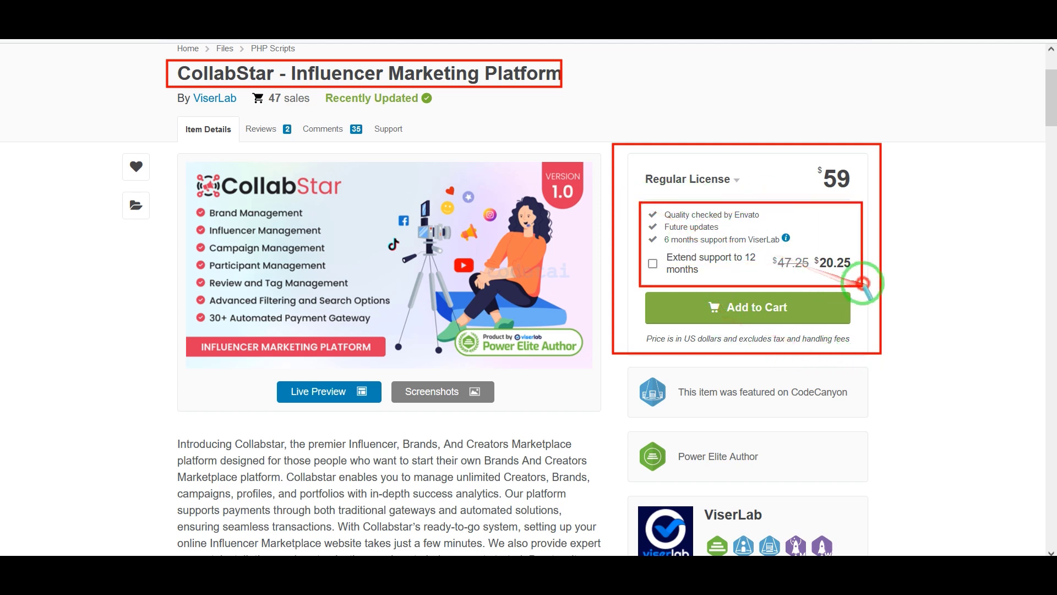
scroll(507, 318, "down", 4)
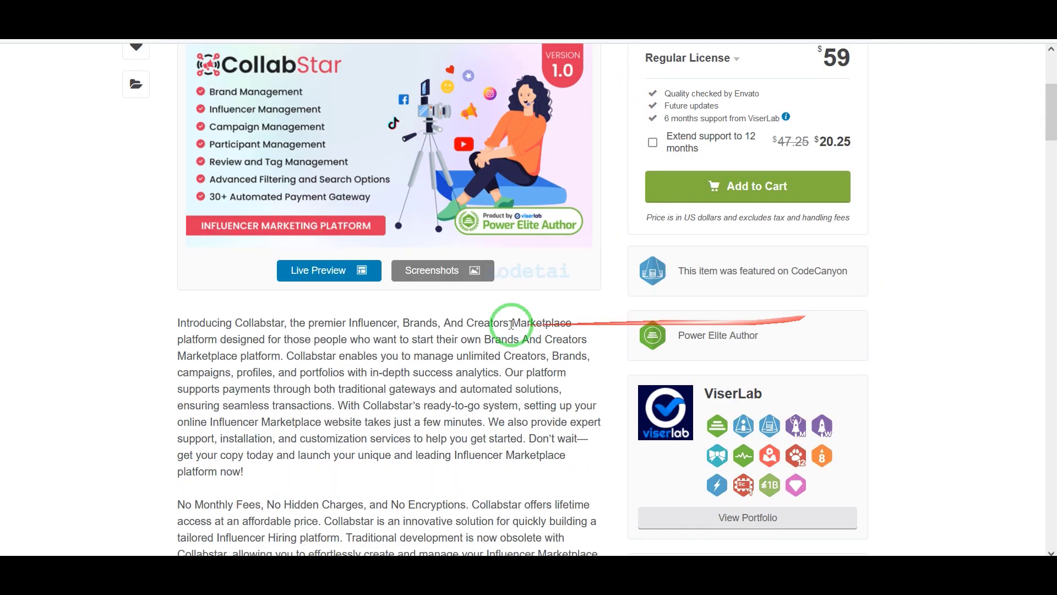
scroll(367, 351, "down", 6)
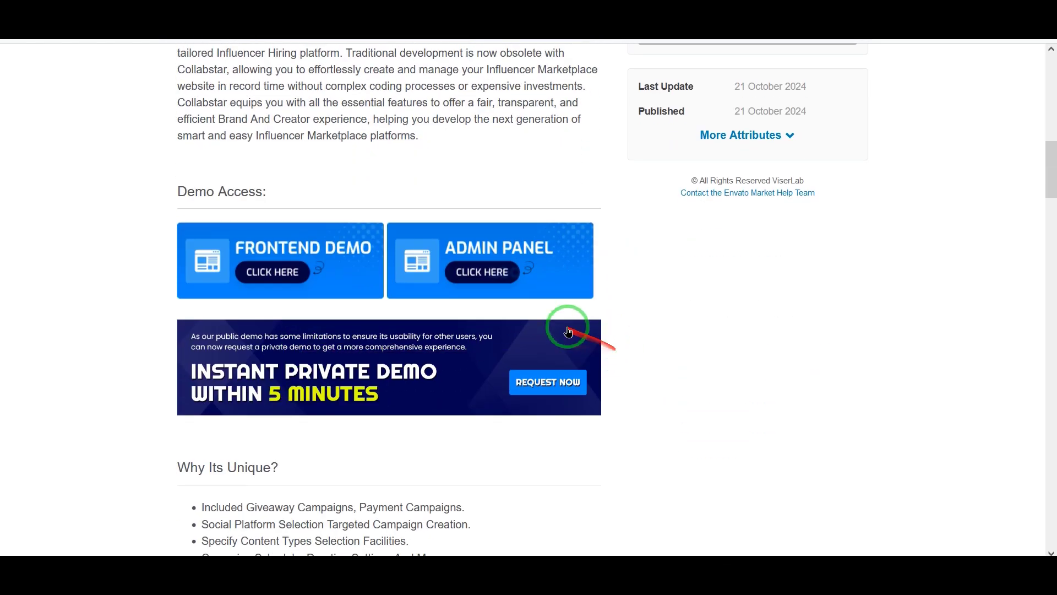
mouse_move(142, 190)
left_mouse_down()
mouse_move(625, 385)
mouse_move(626, 423)
left_mouse_up()
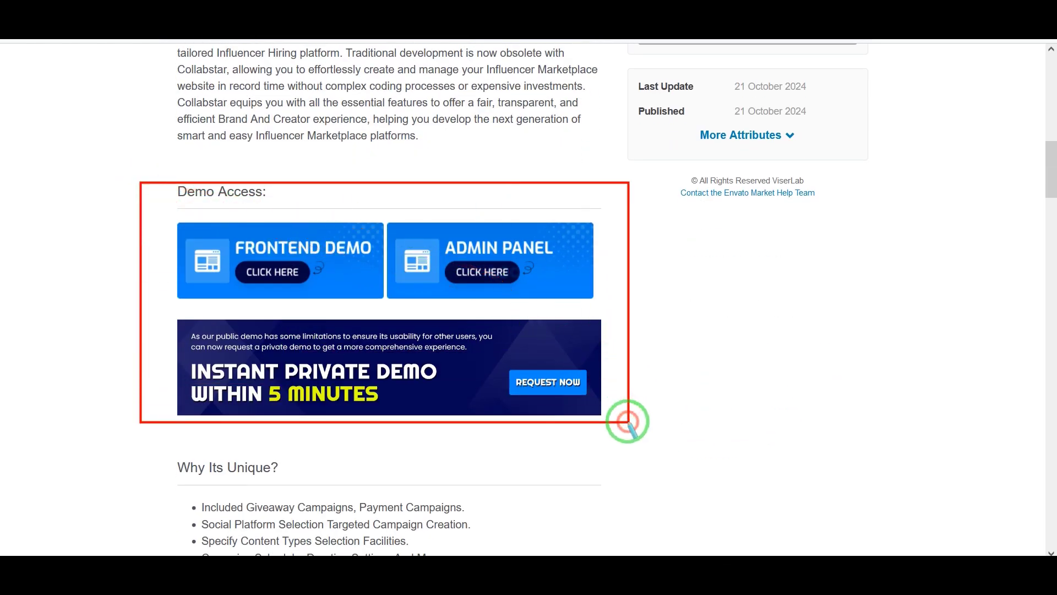
scroll(627, 423, "down", 2)
scroll(627, 423, "down", 9)
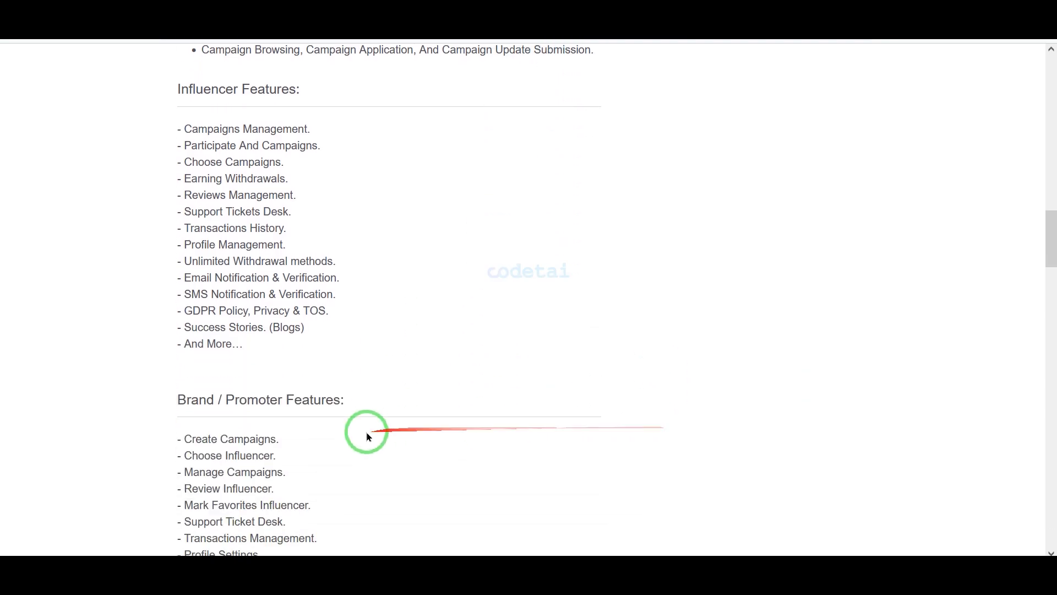
scroll(357, 434, "down", 15)
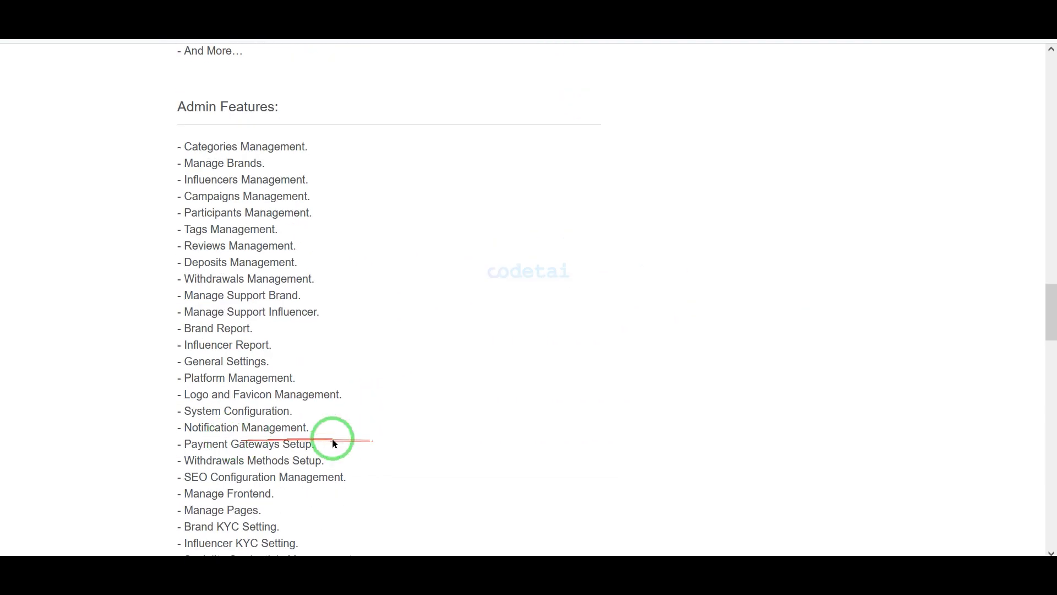
scroll(371, 458, "down", 4)
scroll(456, 427, "up", 20)
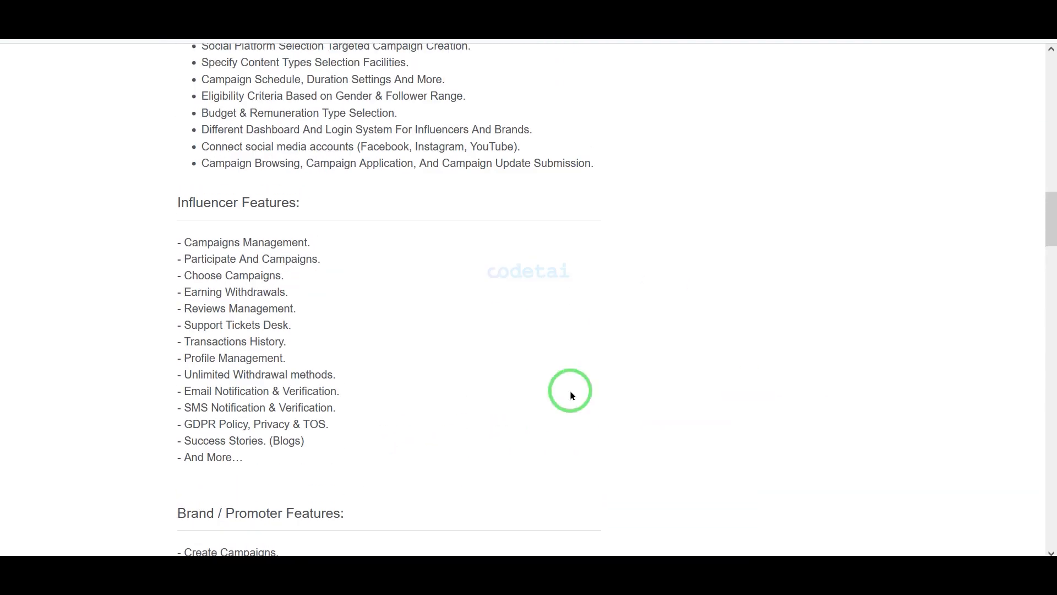
scroll(496, 398, "up", 9)
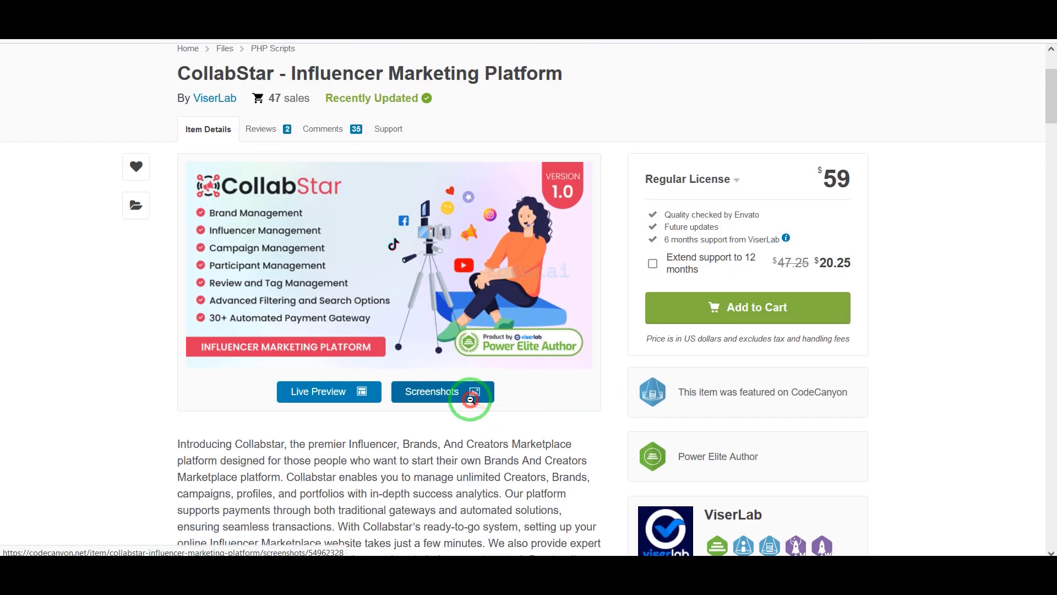
Open the screenshot gallery and page through the About, Campaigns and campaign detail screenshots
left_click(471, 399)
scroll(716, 385, "down", 15)
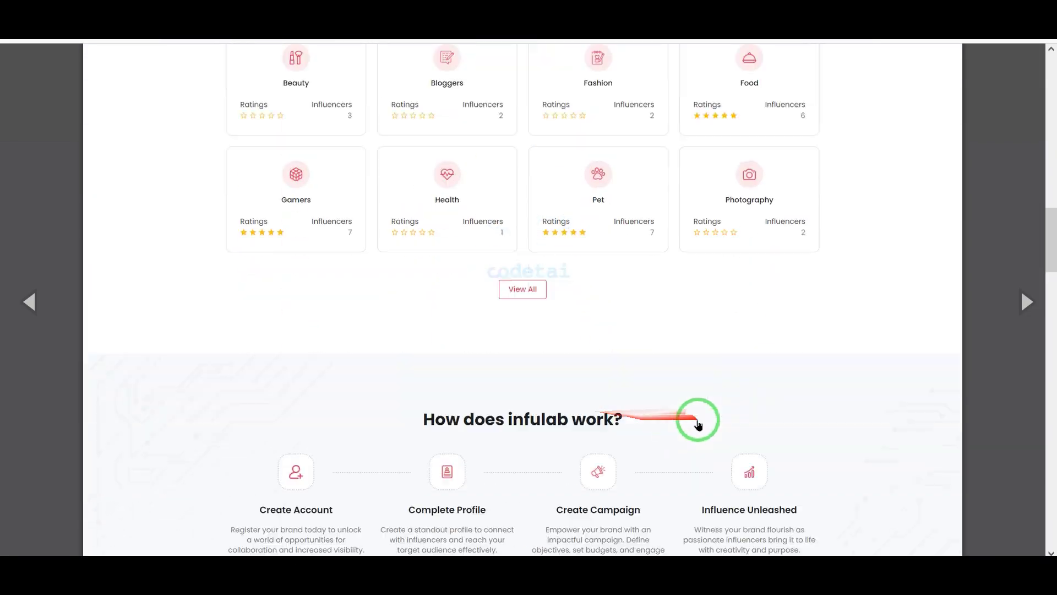
scroll(698, 424, "down", 20)
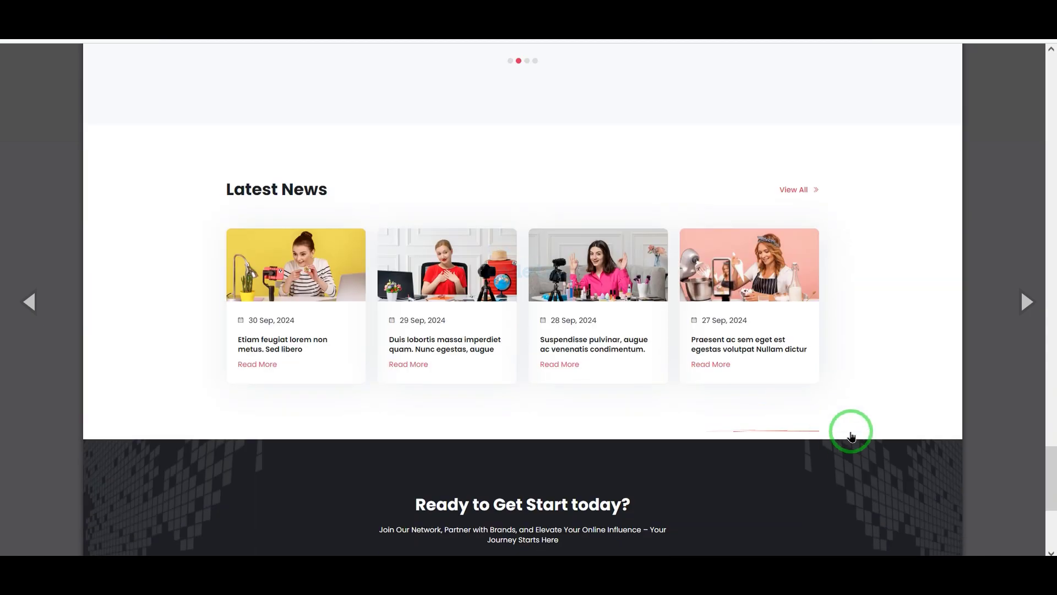
scroll(852, 437, "down", 5)
left_click(1026, 302)
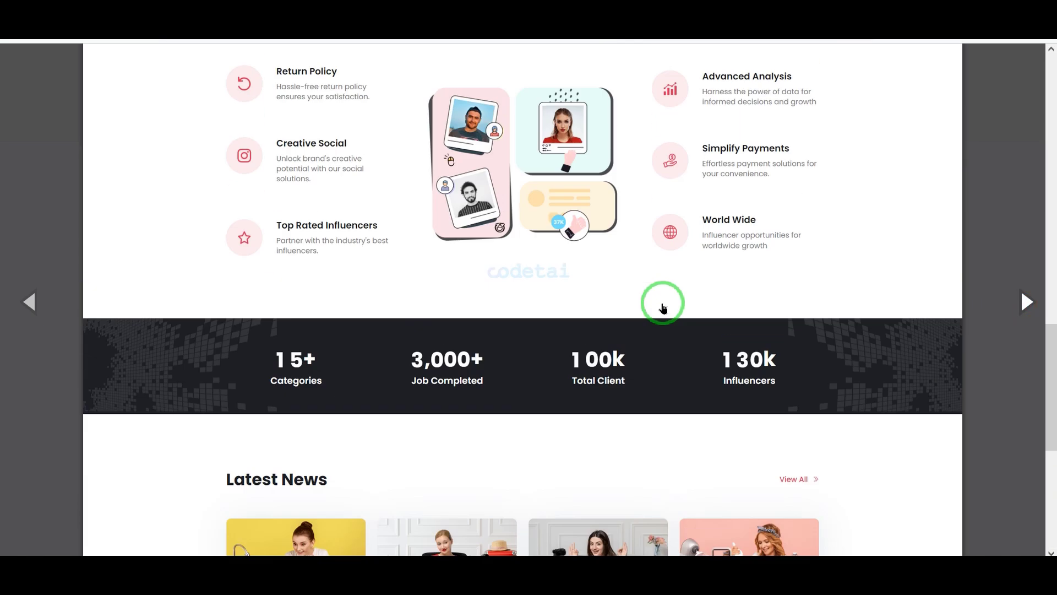
scroll(663, 307, "up", 15)
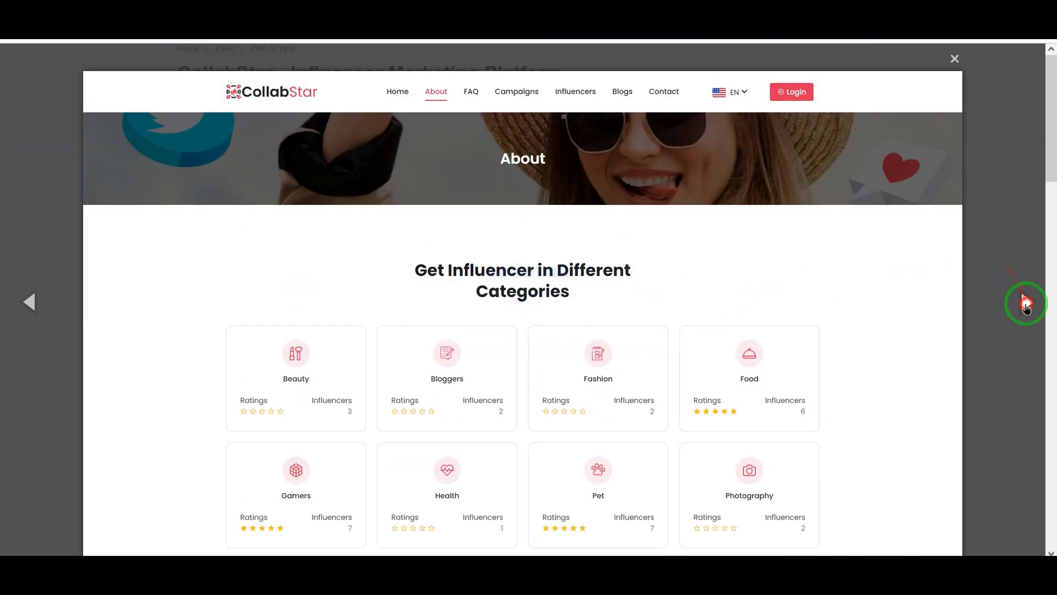
left_click(1026, 304)
scroll(774, 314, "down", 15)
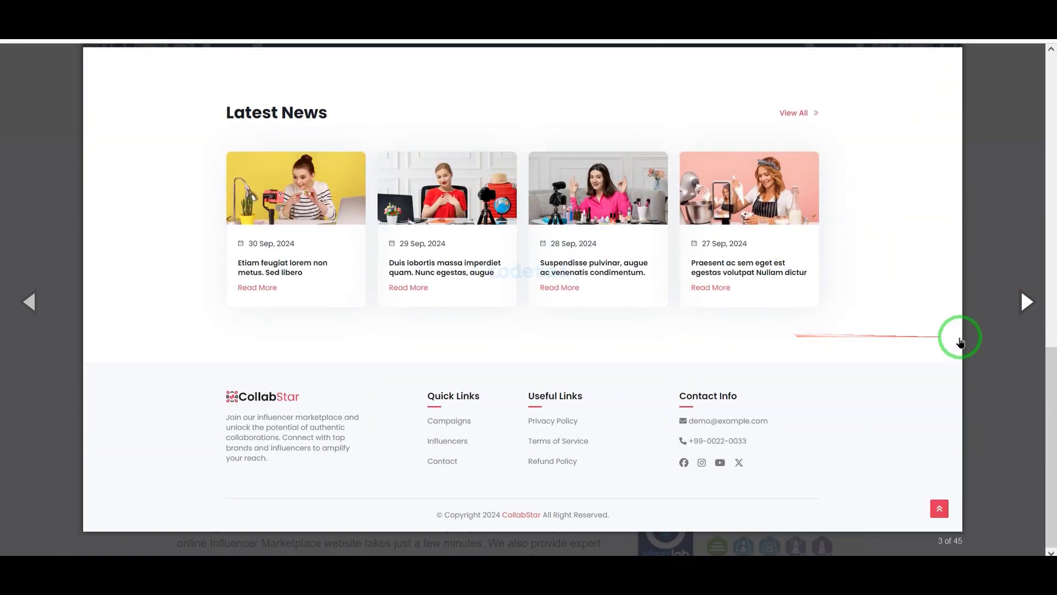
left_click(1021, 306)
scroll(780, 333, "up", 10)
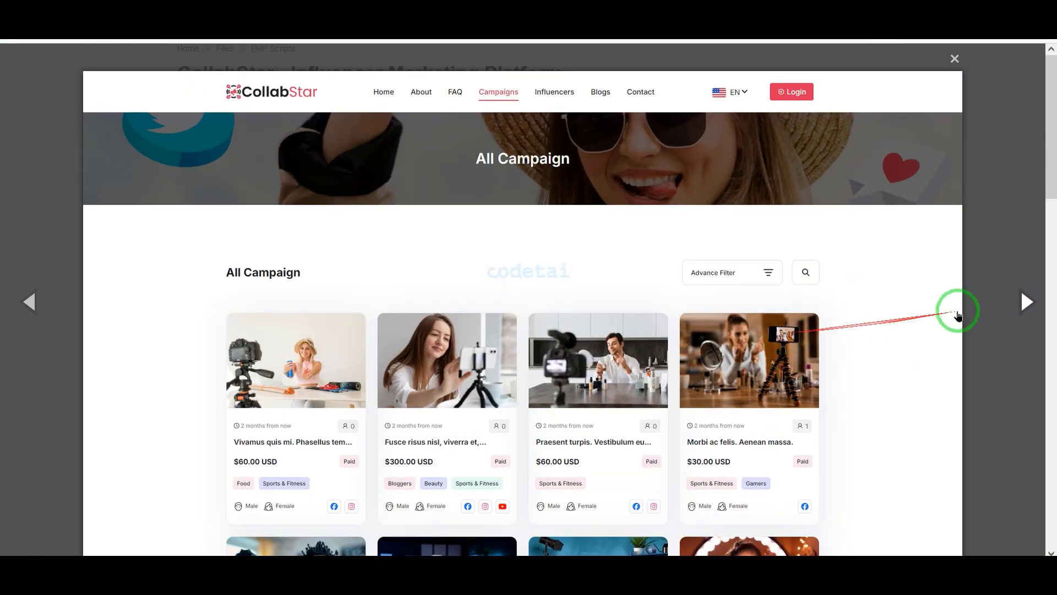
left_click(1024, 302)
View the influencer dashboard and conversation screenshots, then close the gallery and scroll the item page
scroll(650, 320, "down", 10)
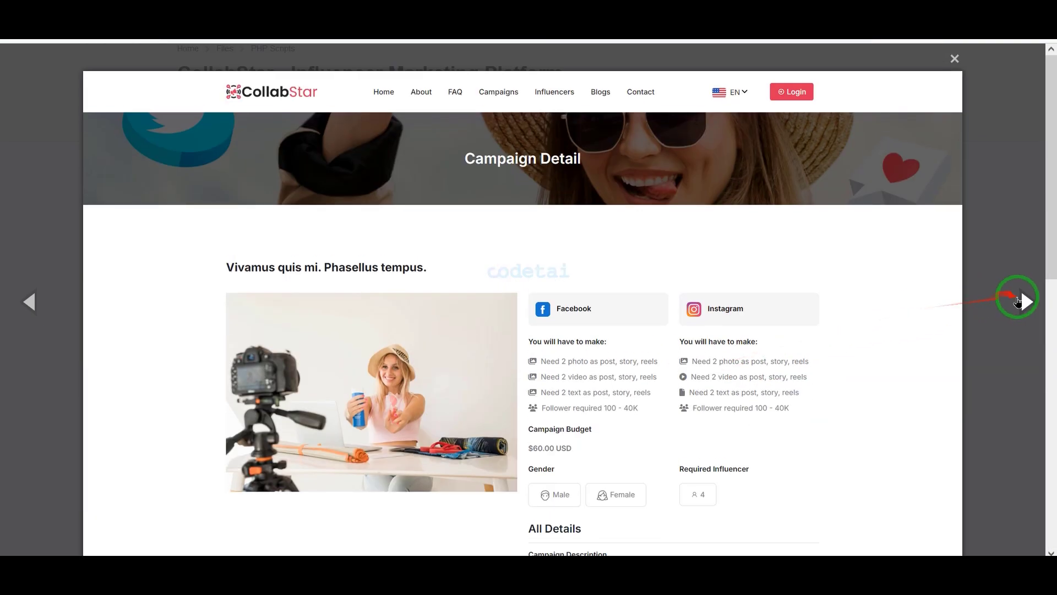
left_click(1023, 301)
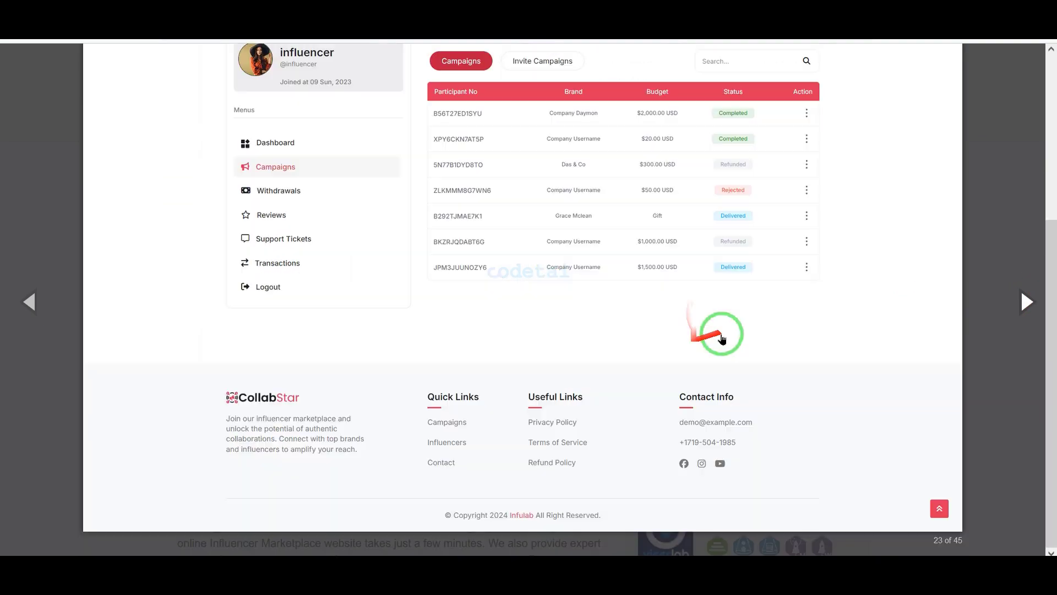
scroll(723, 338, "up", 10)
left_click(1023, 300)
scroll(810, 353, "down", 10)
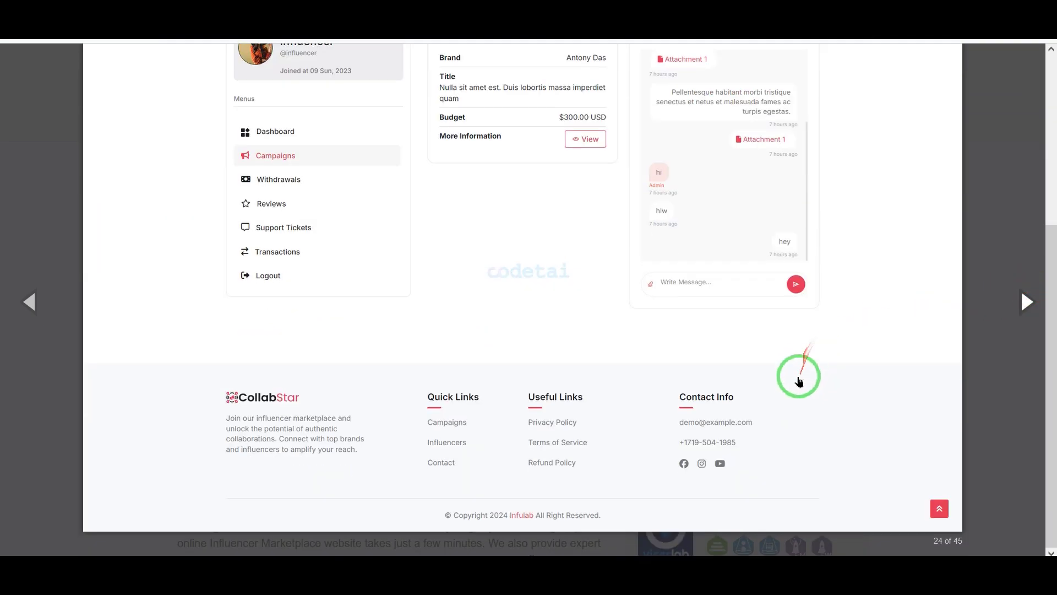
scroll(799, 380, "up", 10)
left_click(946, 51)
scroll(695, 254, "up", 3)
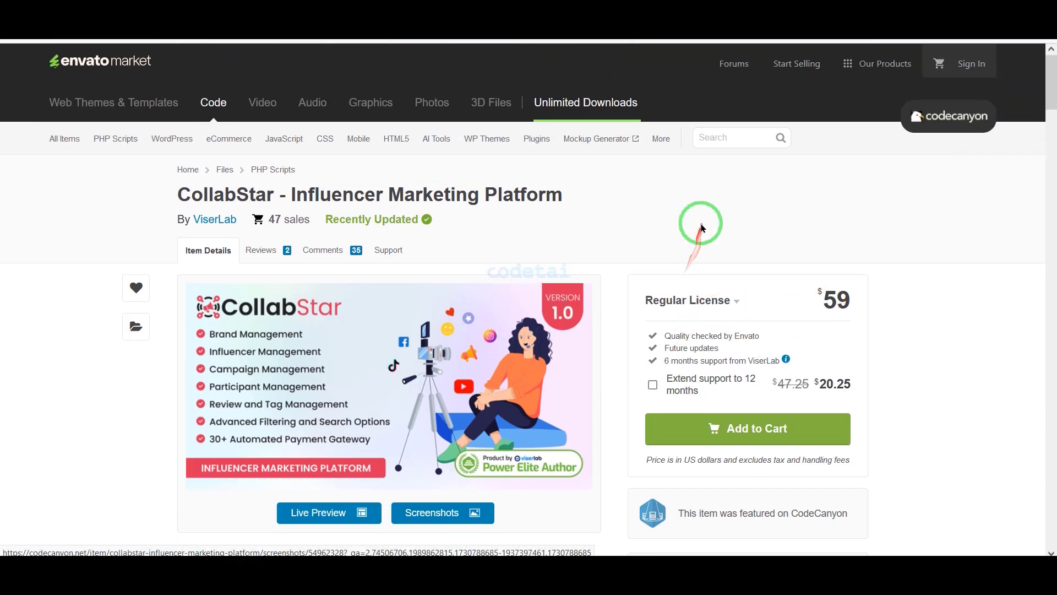
scroll(606, 258, "down", 4)
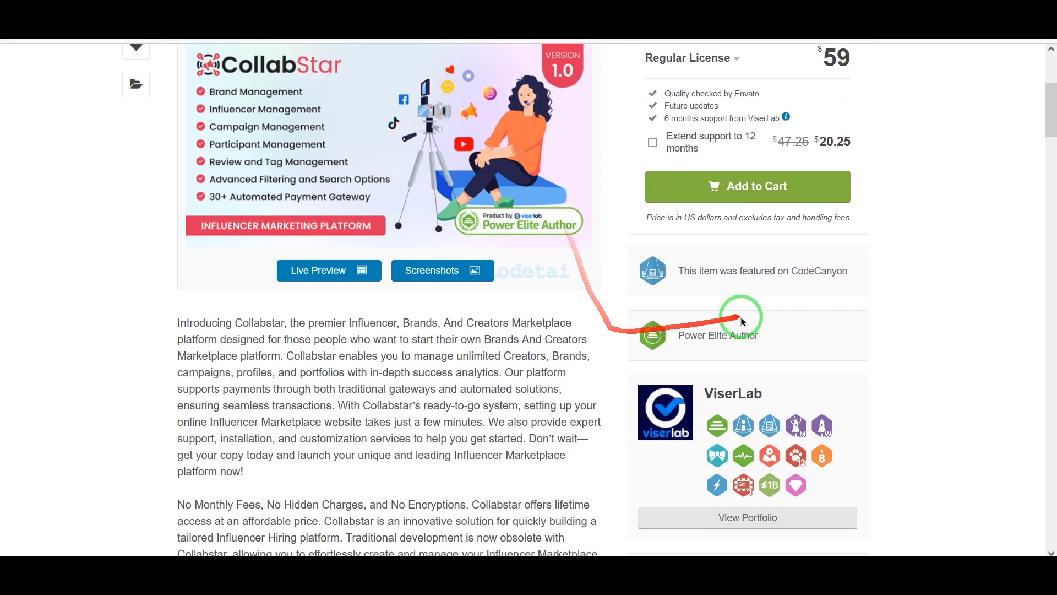
Add CollabStar to the cart and proceed to checkout
left_click(771, 190)
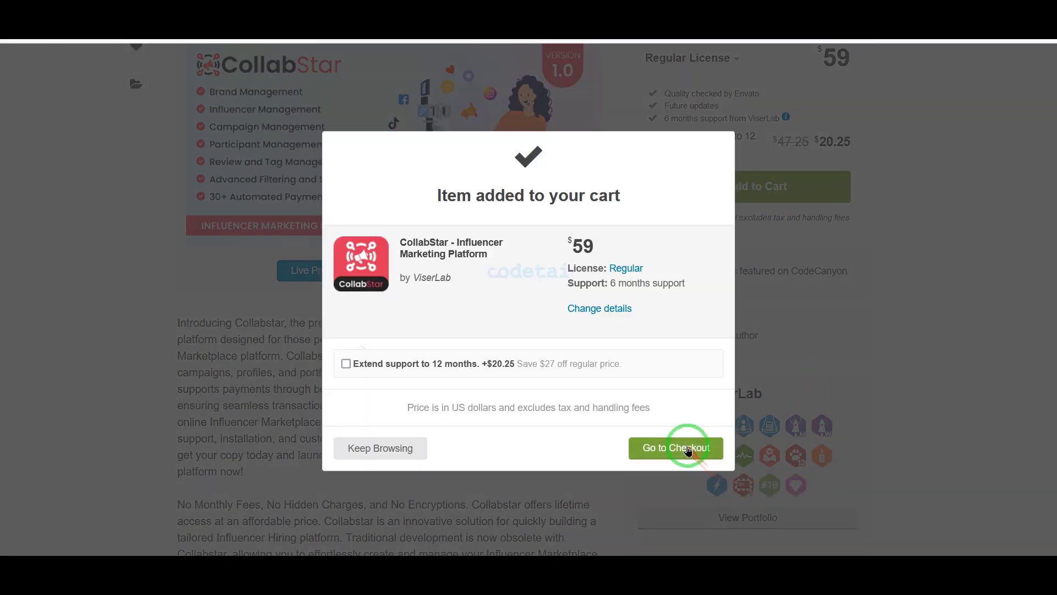
left_click(676, 448)
scroll(661, 397, "down", 6)
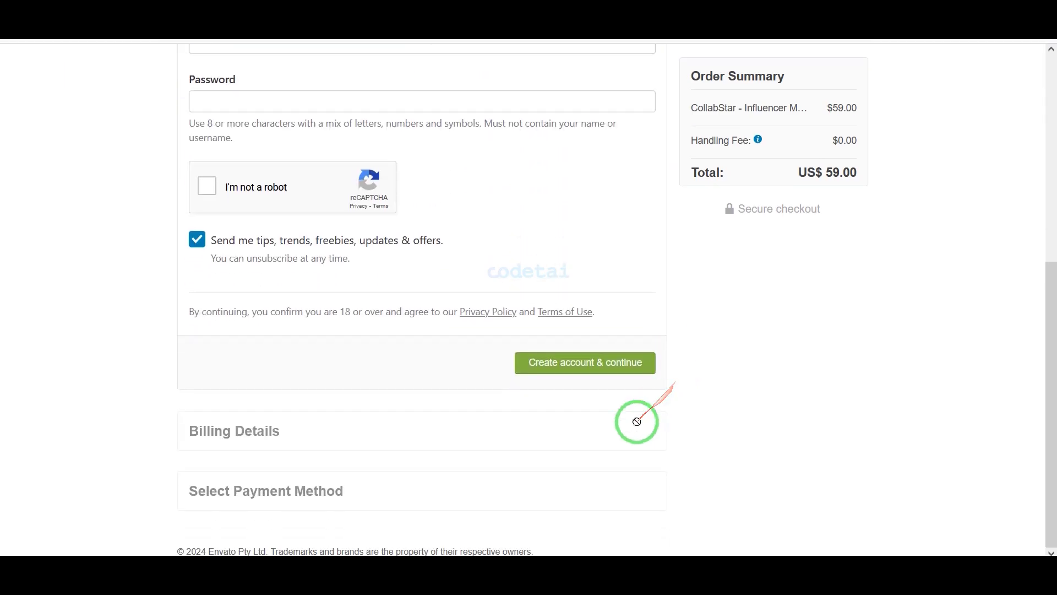
scroll(685, 415, "up", 6)
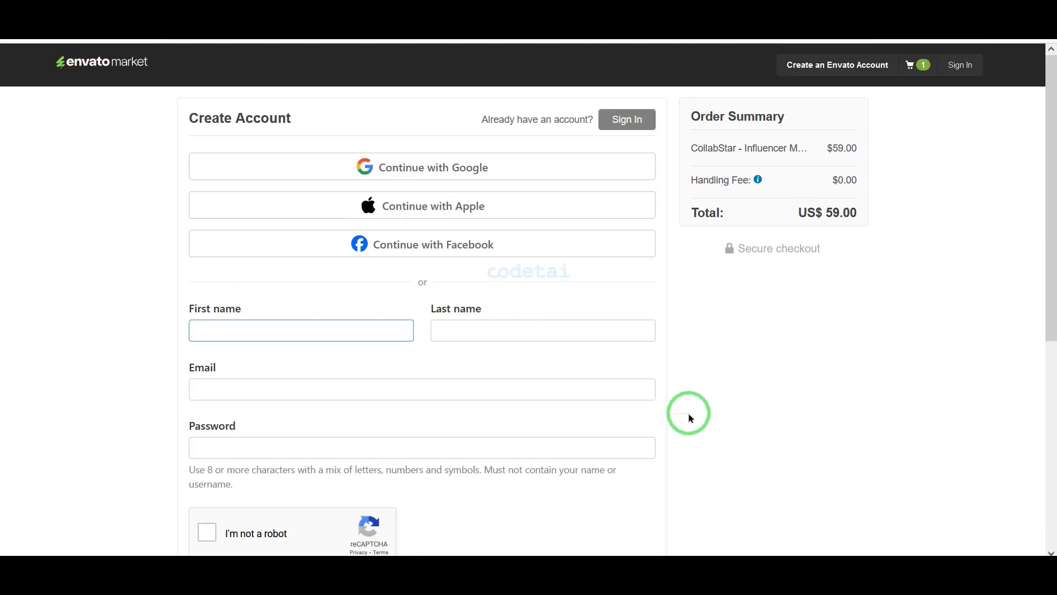
Frame the social sign-up choices and the name, email and password fields in red
left_click_drag(686, 407, 231, 171)
left_click_drag(177, 141, 661, 262)
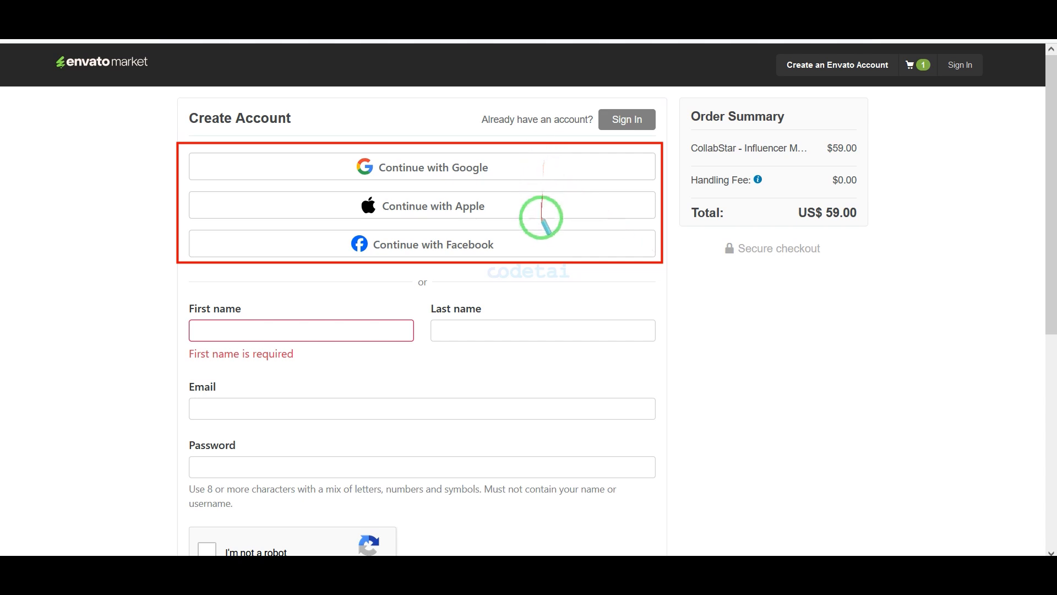
scroll(703, 319, "down", 2)
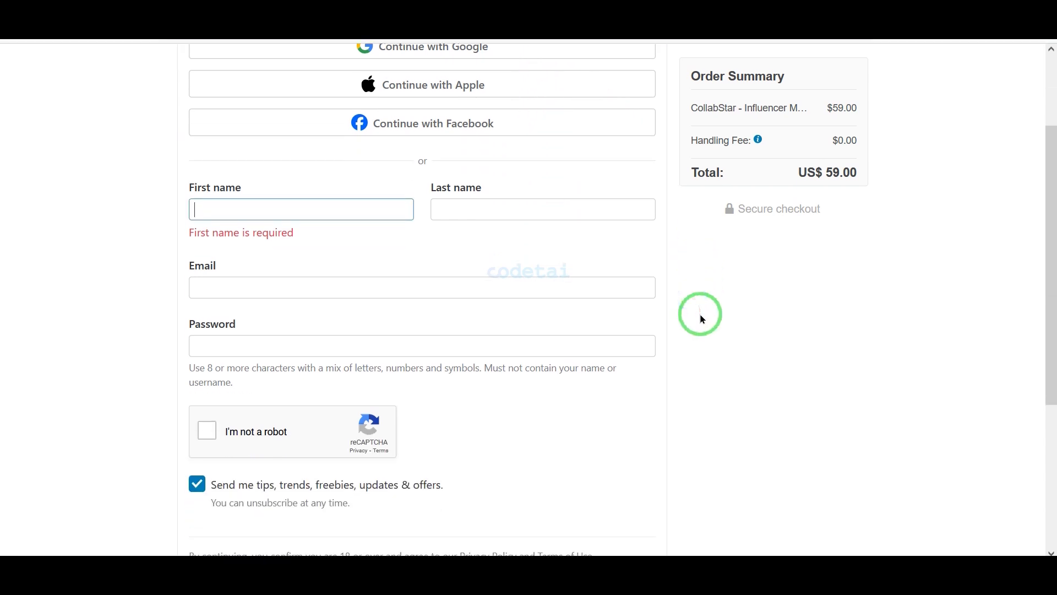
mouse_move(702, 319)
left_mouse_down()
mouse_move(172, 177)
mouse_move(489, 276)
mouse_move(663, 384)
left_mouse_up()
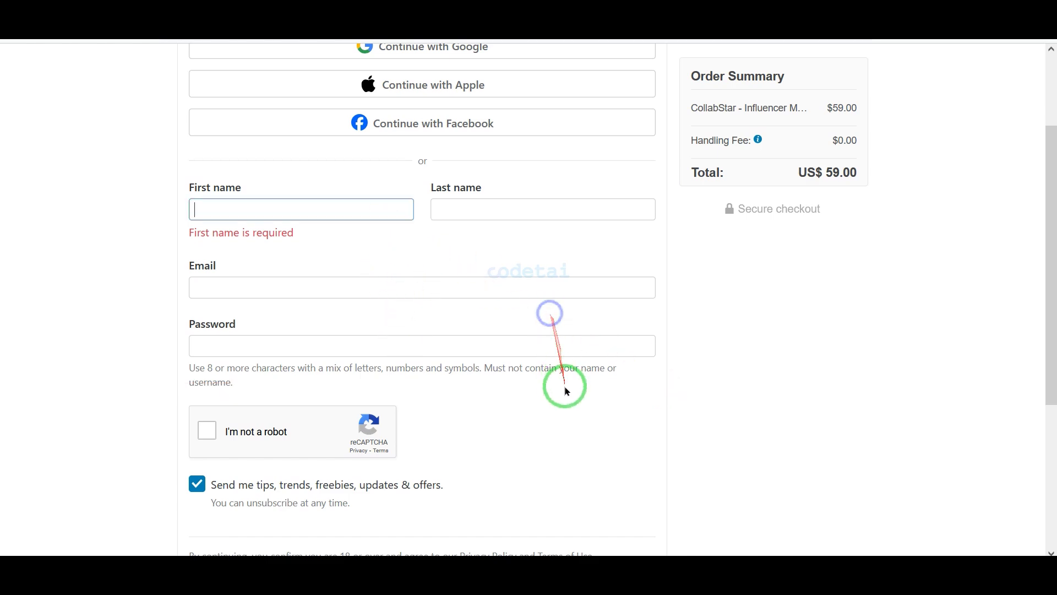
scroll(496, 413, "down", 5)
scroll(551, 330, "up", 7)
Sign in to Envato Market with an existing account and save the edited billing details
left_click(627, 118)
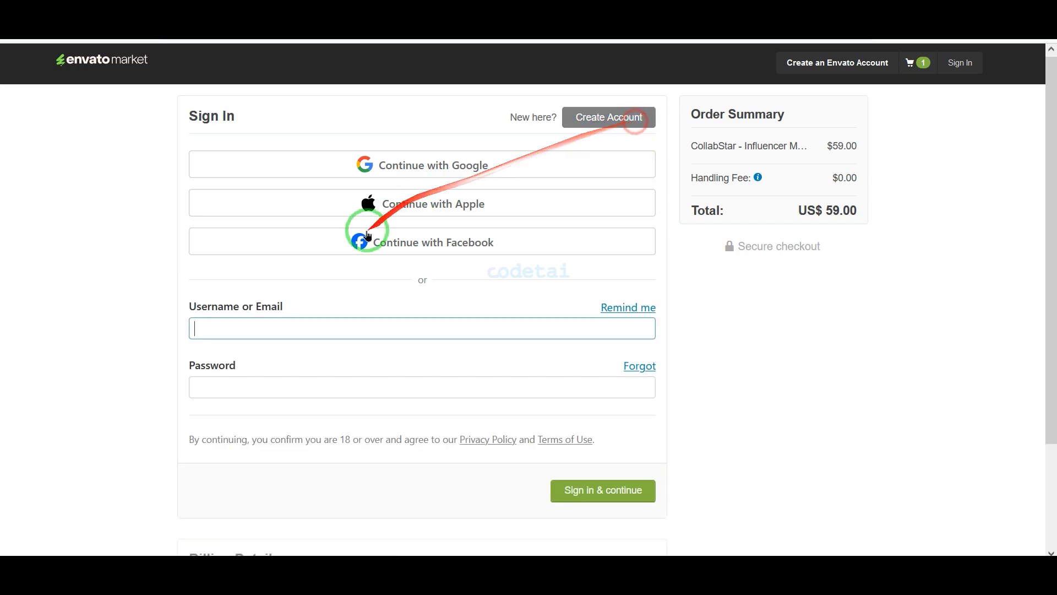
left_click(616, 493)
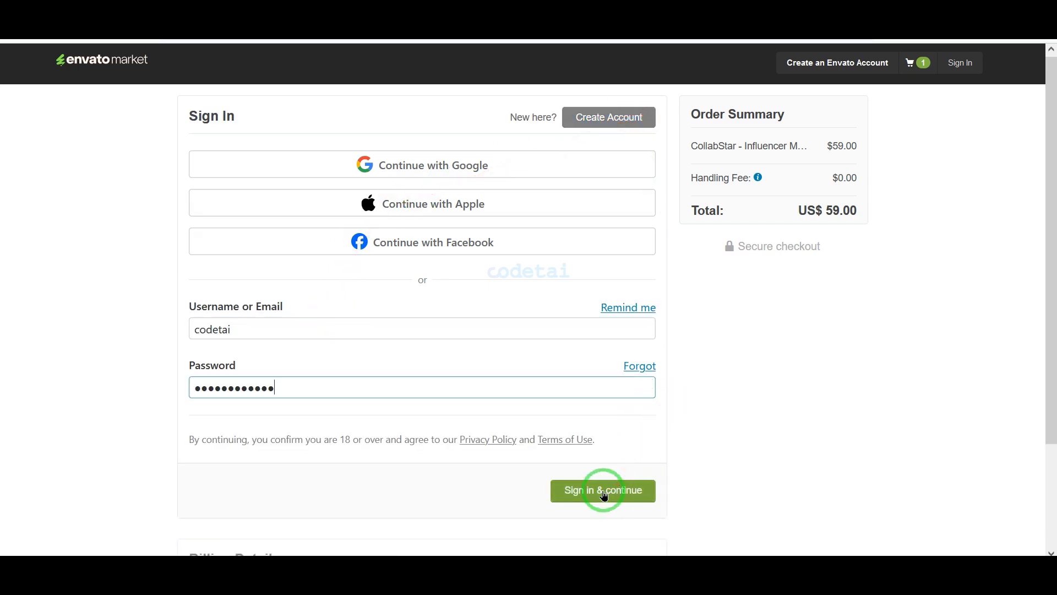
scroll(708, 372, "down", 4)
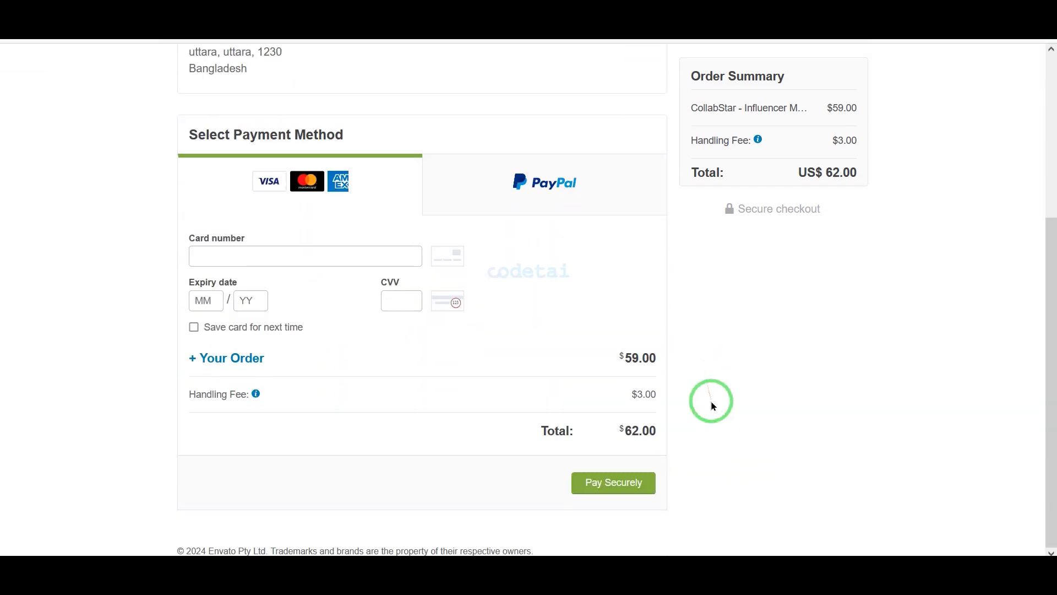
scroll(694, 386, "up", 4)
left_click(642, 224)
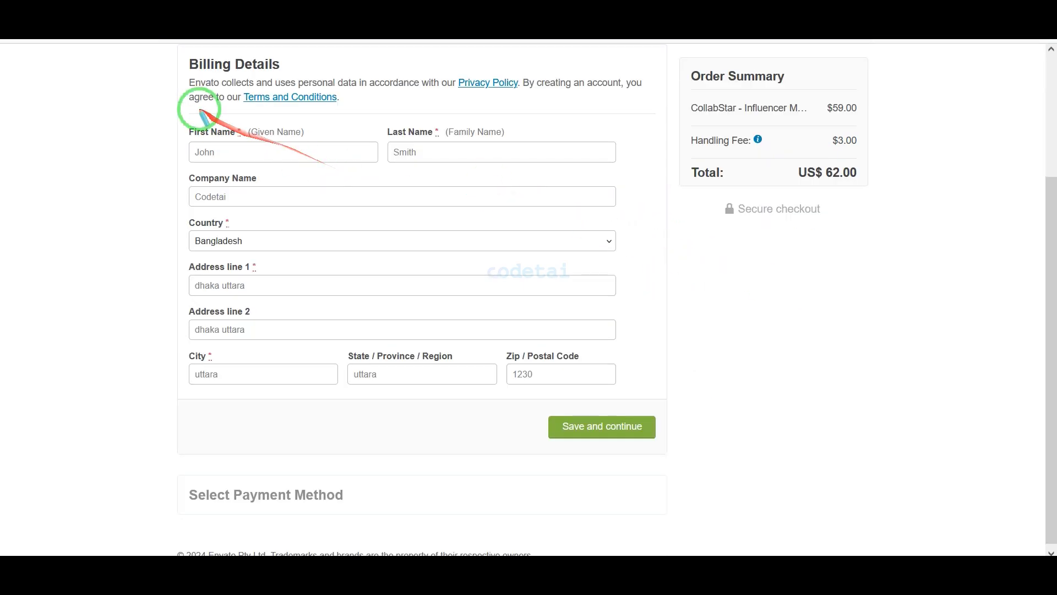
left_click(639, 427)
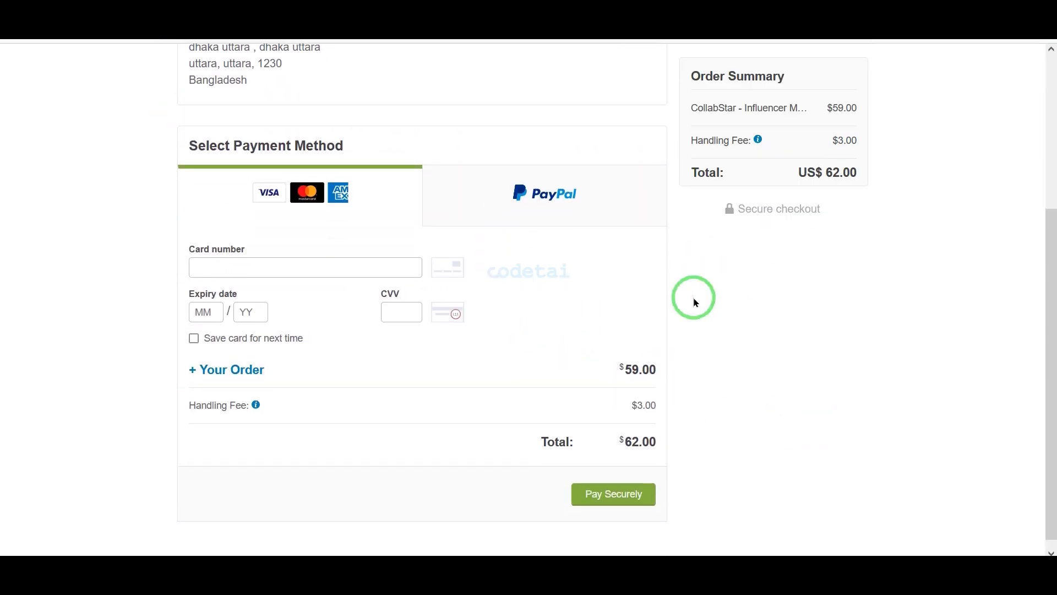
Frame the payment method, card logos and PayPal option in red, enter the card details and pay US$62.00
mouse_move(168, 113)
left_mouse_down()
mouse_move(512, 215)
mouse_move(668, 238)
mouse_move(673, 229)
left_mouse_up()
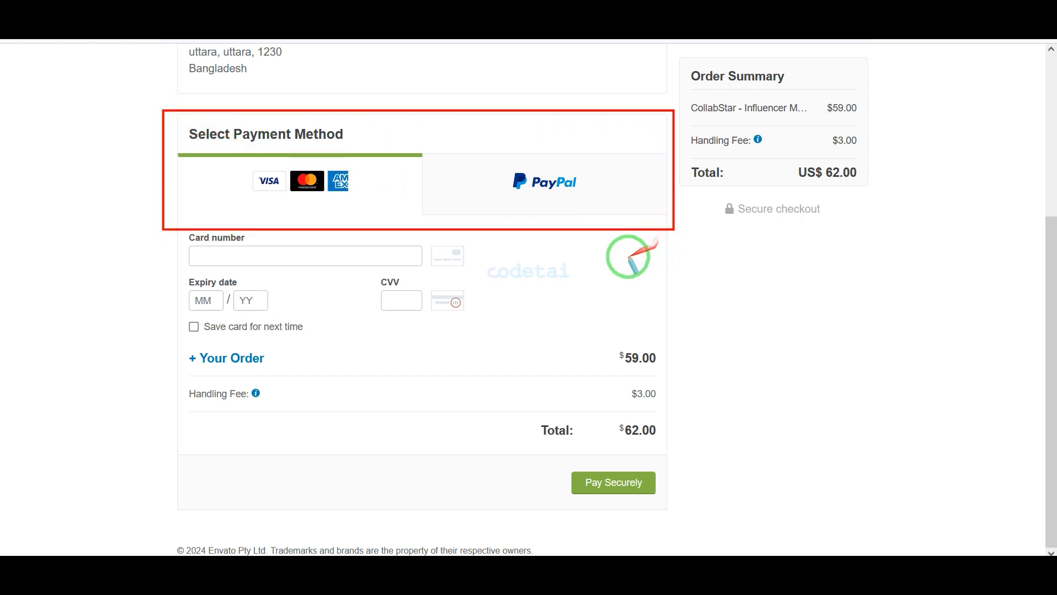
left_click_drag(244, 166, 376, 207)
left_click_drag(491, 160, 625, 208)
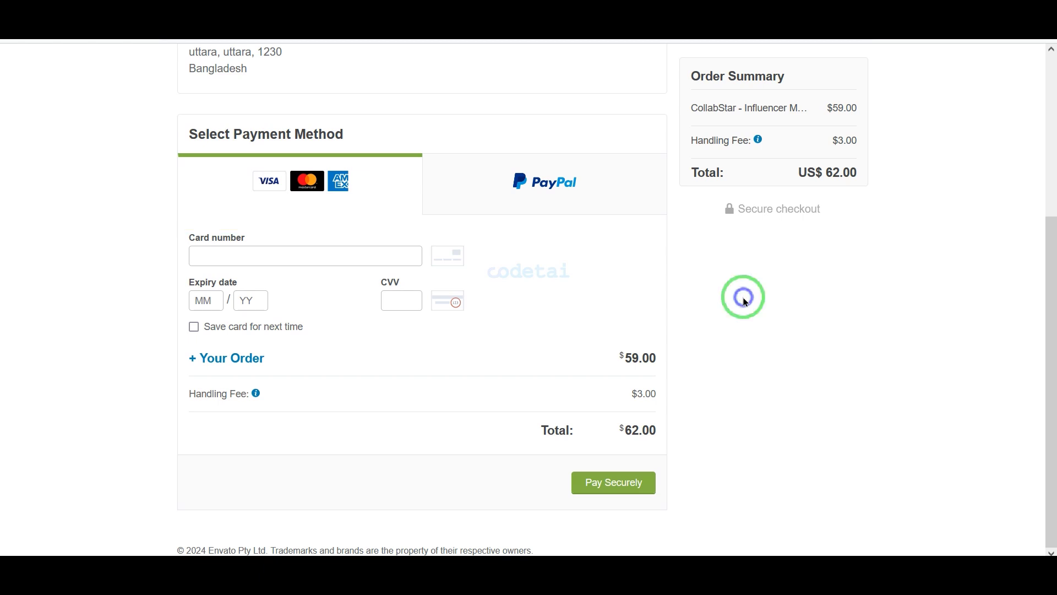
left_click_drag(236, 160, 377, 198)
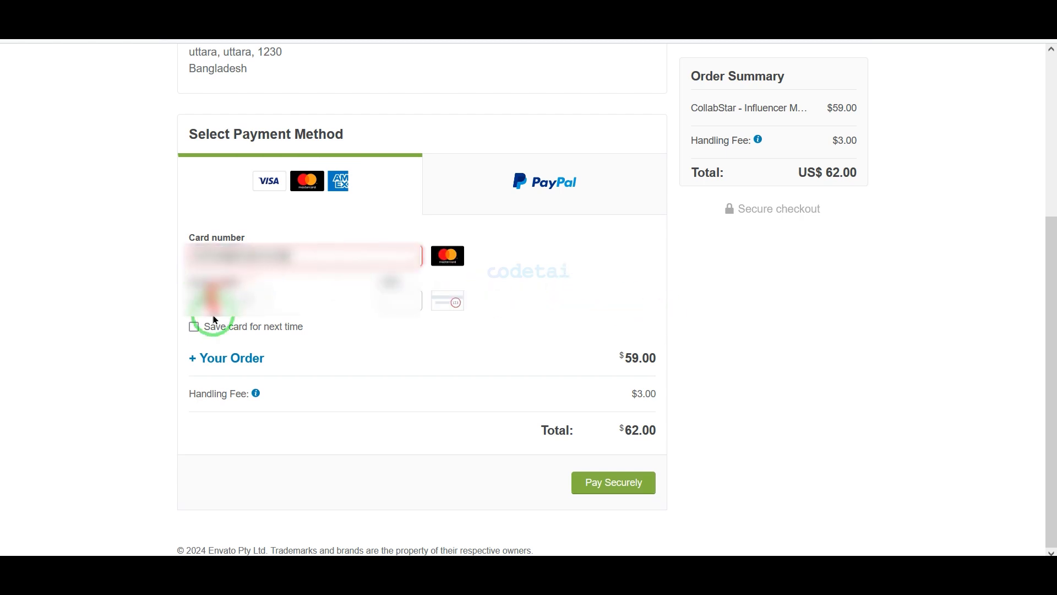
left_click(212, 302)
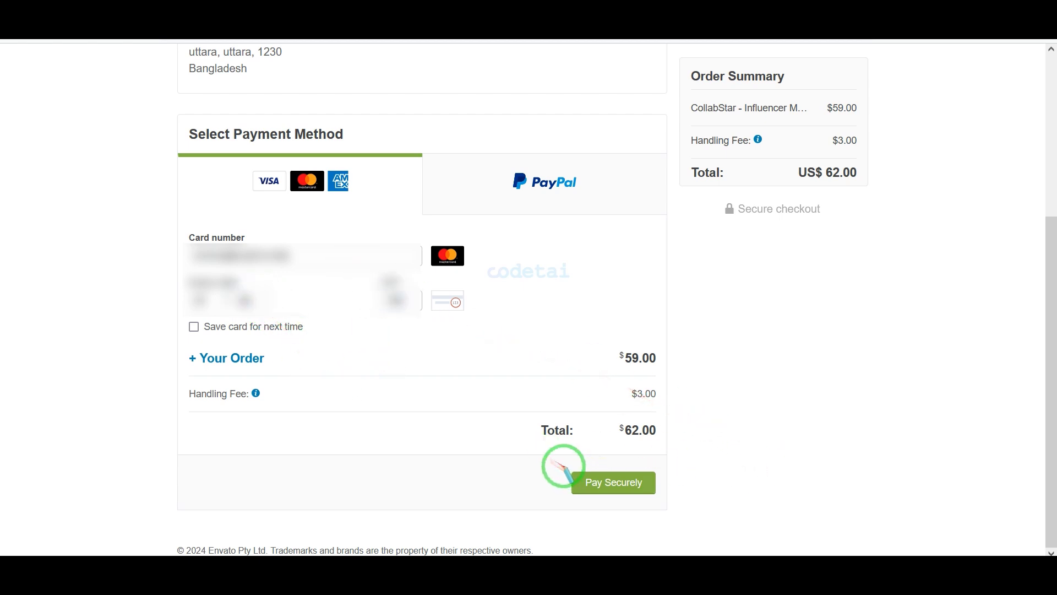
left_click(621, 491)
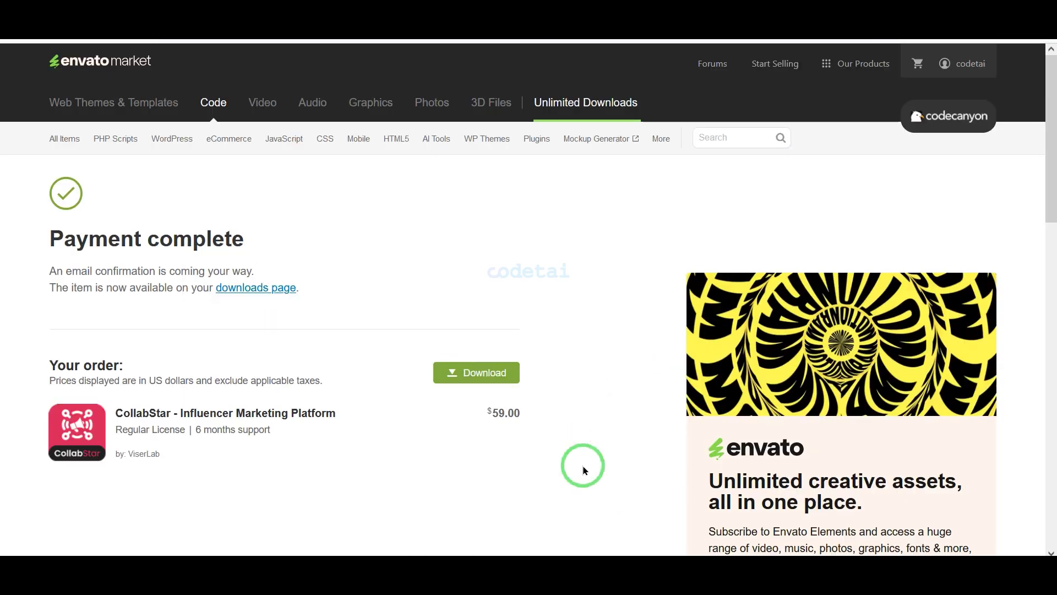
Go to the Downloads page and show CollabStar's download options
left_click(958, 63)
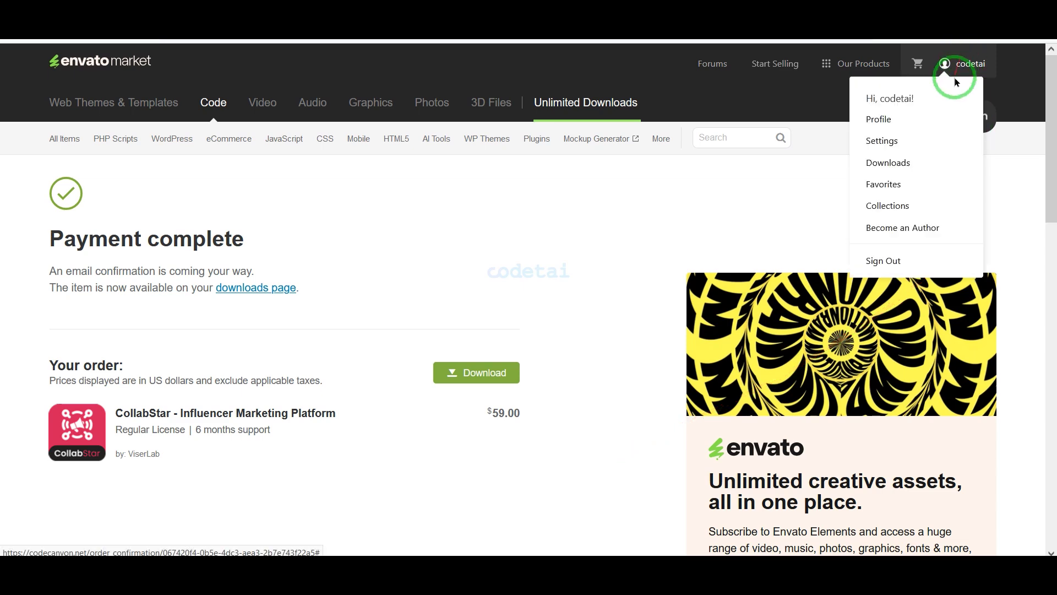
left_click(908, 164)
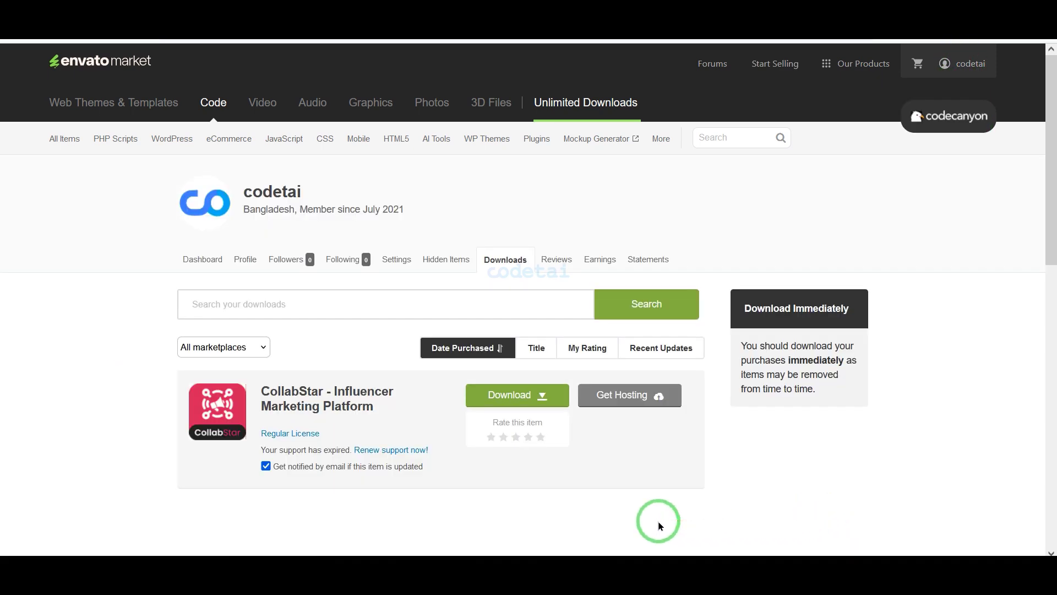
left_click(538, 395)
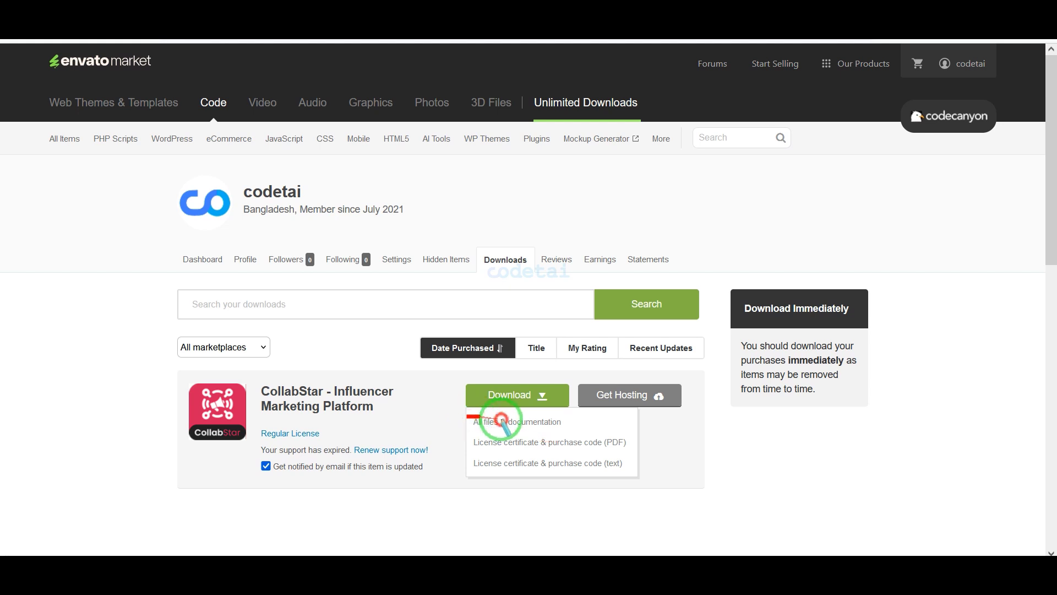
Frame the PDF and text license certificate options and the three downloaded files in red, and mark the Date modified column
left_click_drag(471, 436, 628, 450)
left_click_drag(476, 456, 632, 466)
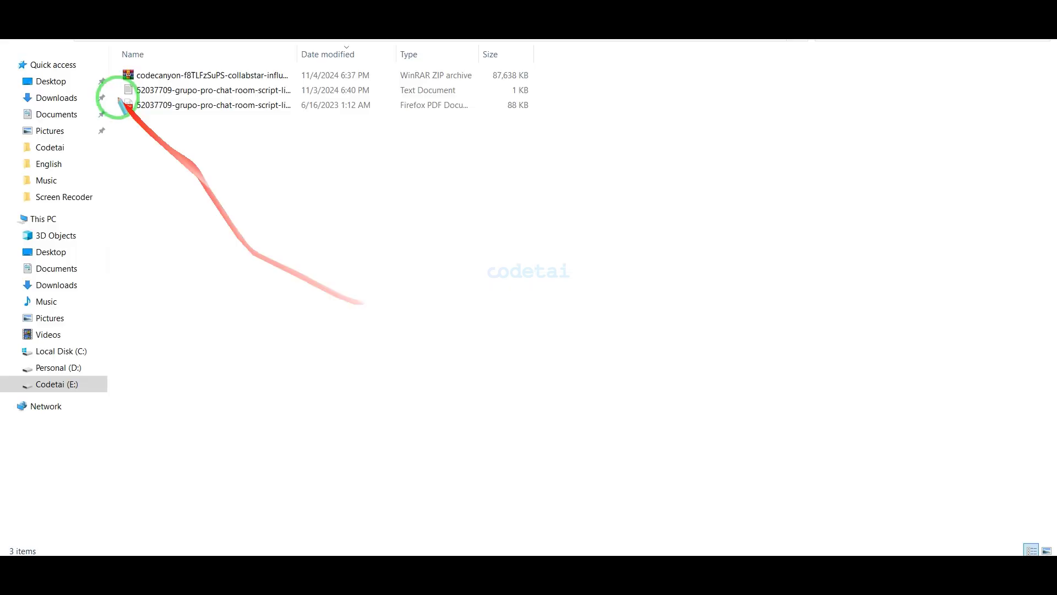
mouse_move(111, 59)
left_mouse_down()
mouse_move(226, 104)
mouse_move(545, 117)
left_mouse_up()
left_click_drag(327, 172, 316, 113)
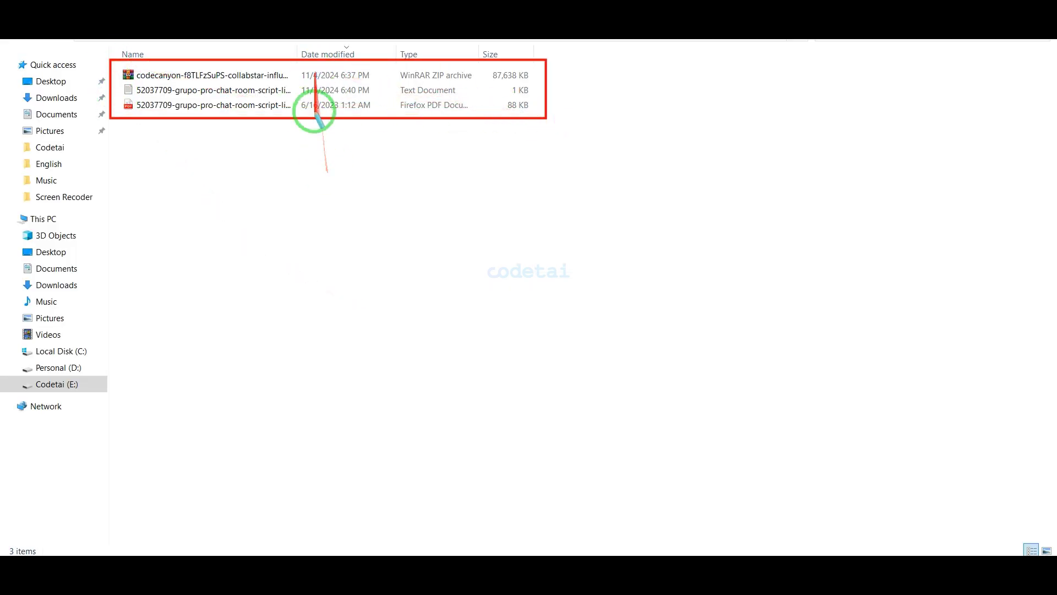
Extract the CollabStar zip with WinRAR's Extract to, then open the new folder
right_click(346, 187)
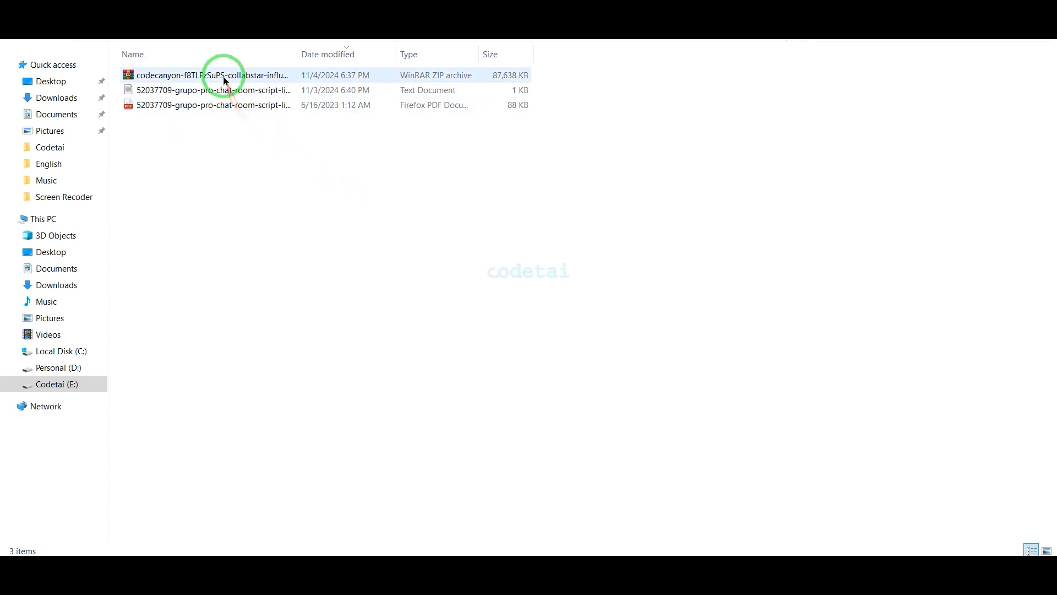
right_click(225, 75)
left_click(261, 153)
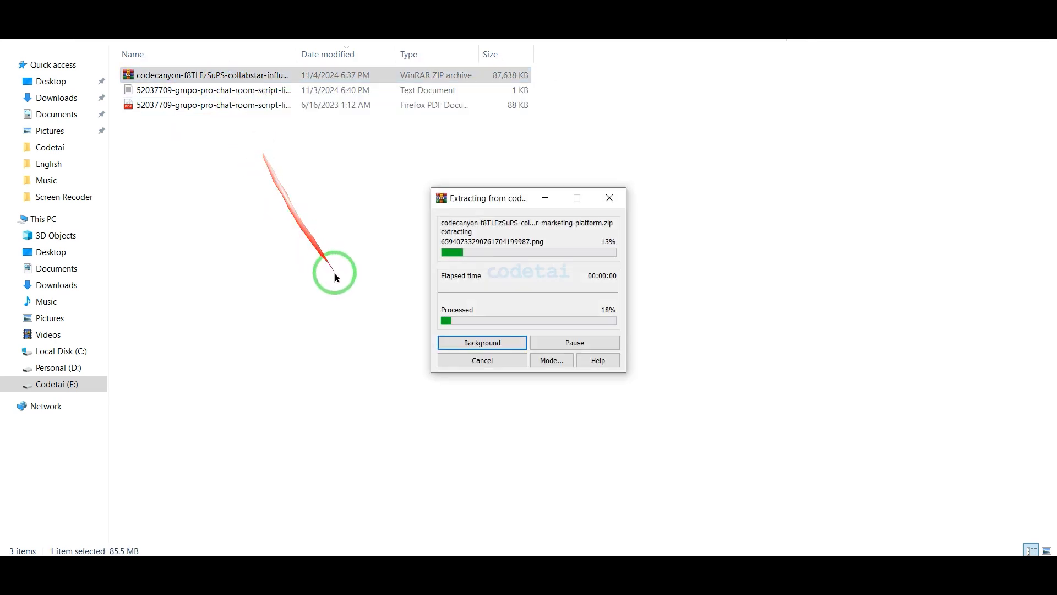
double_click(246, 120)
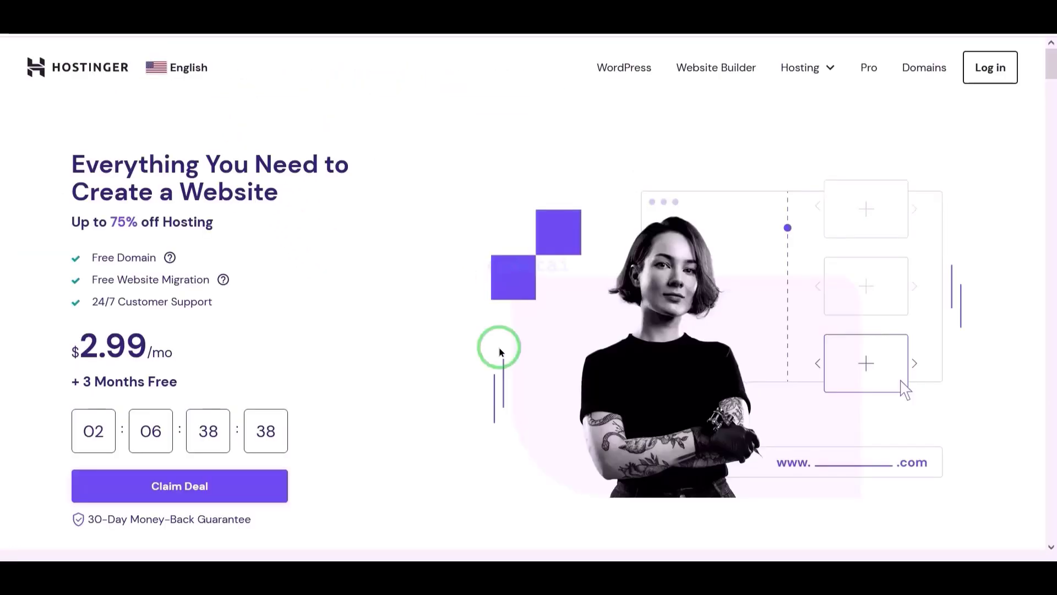
Reveal Hostinger's advanced hosting settings and open the local Documentation folder's index file
scroll(499, 348, "down", 15)
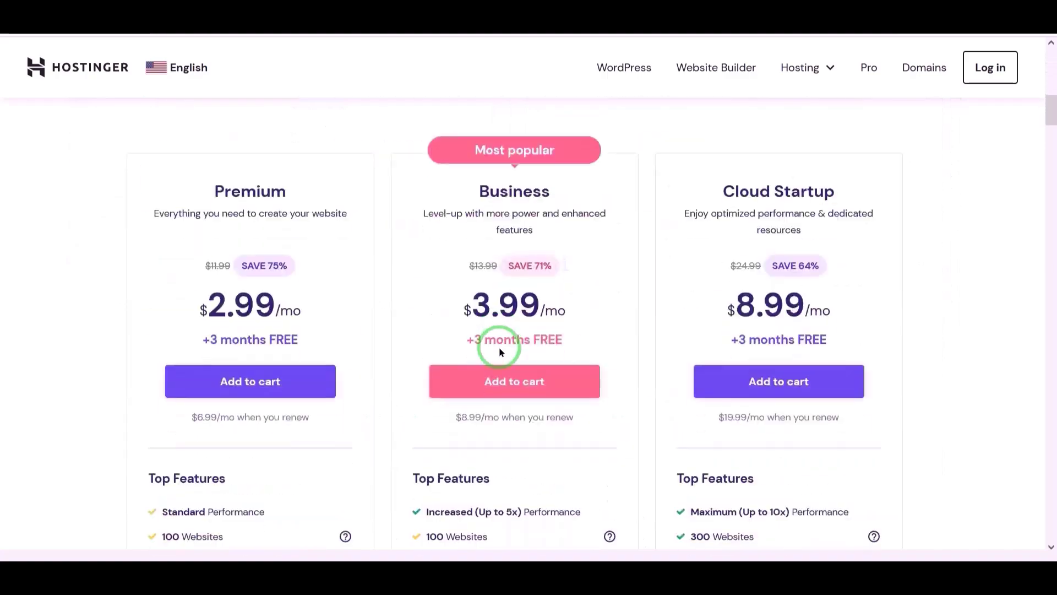
scroll(499, 347, "down", 12)
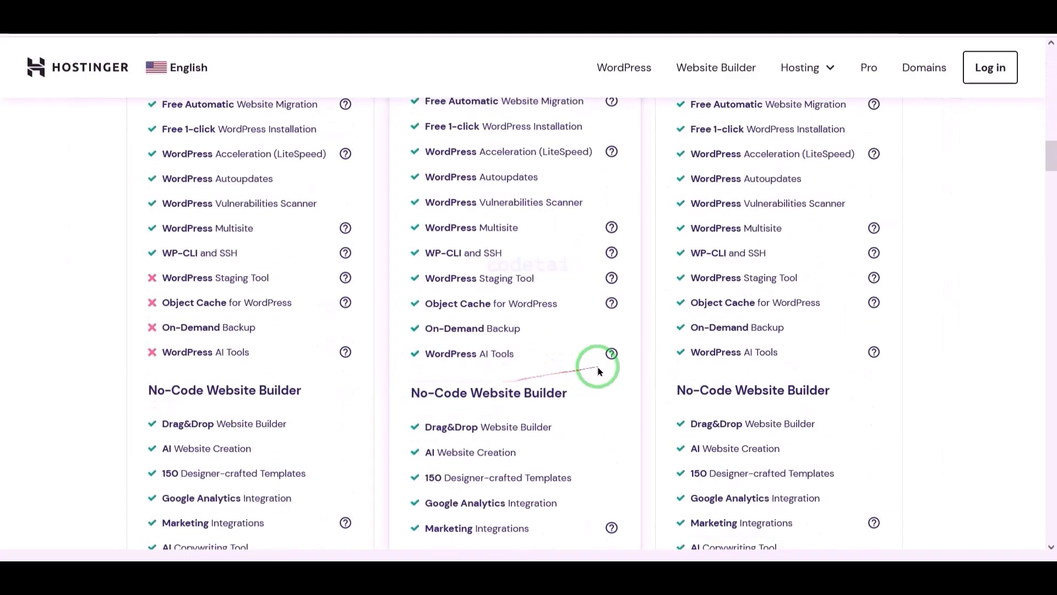
scroll(599, 371, "down", 8)
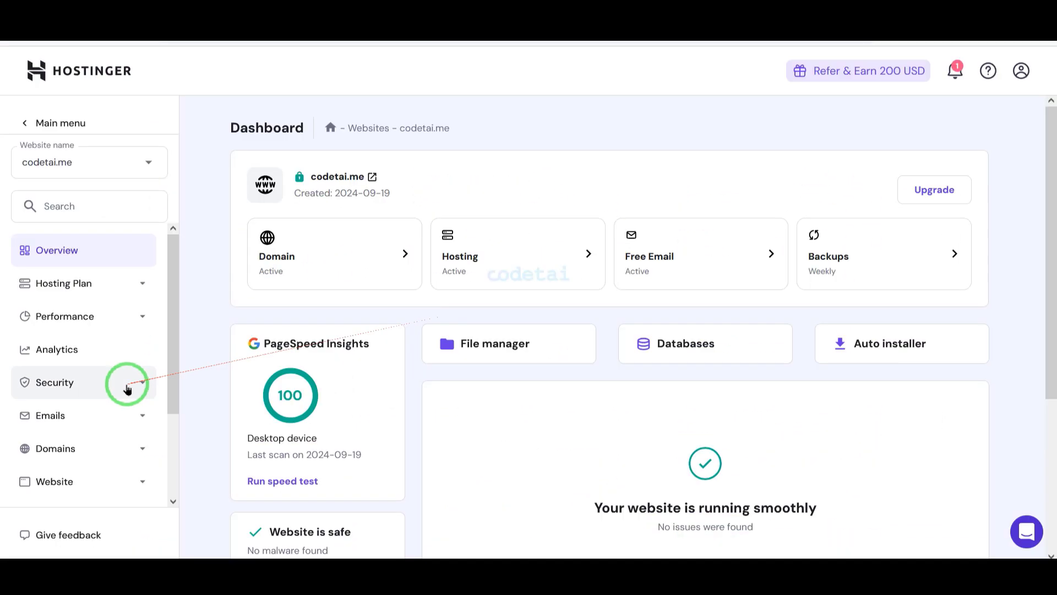
scroll(126, 390, "down", 2)
left_click(118, 466)
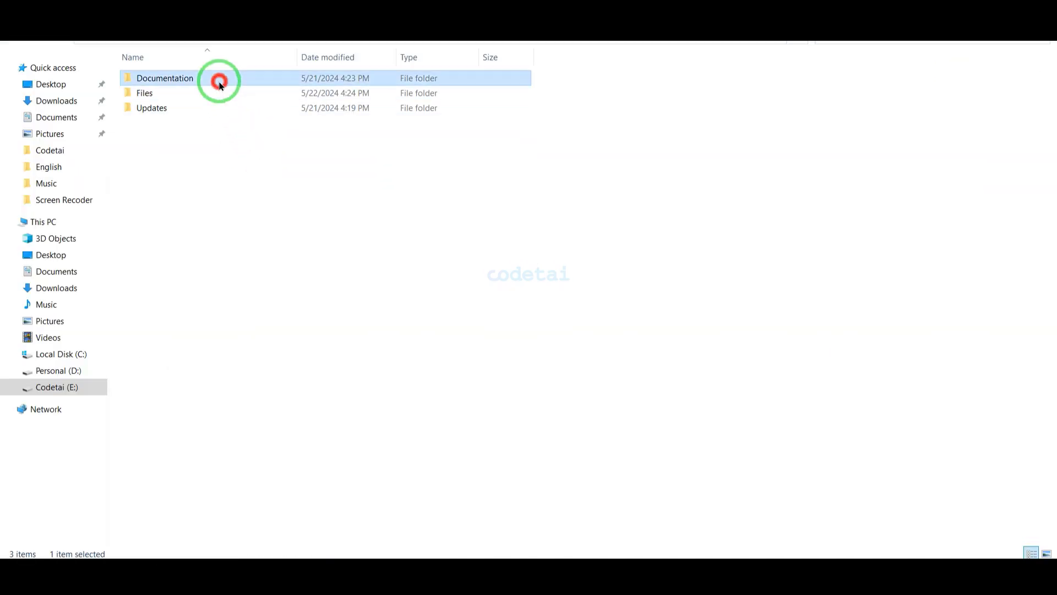
double_click(220, 80)
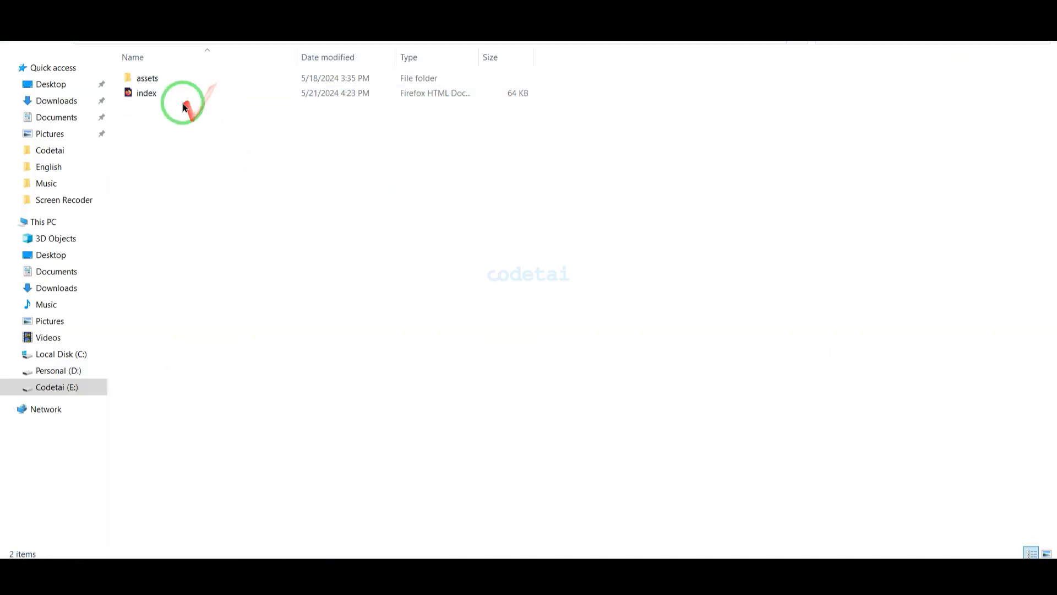
left_click(182, 95)
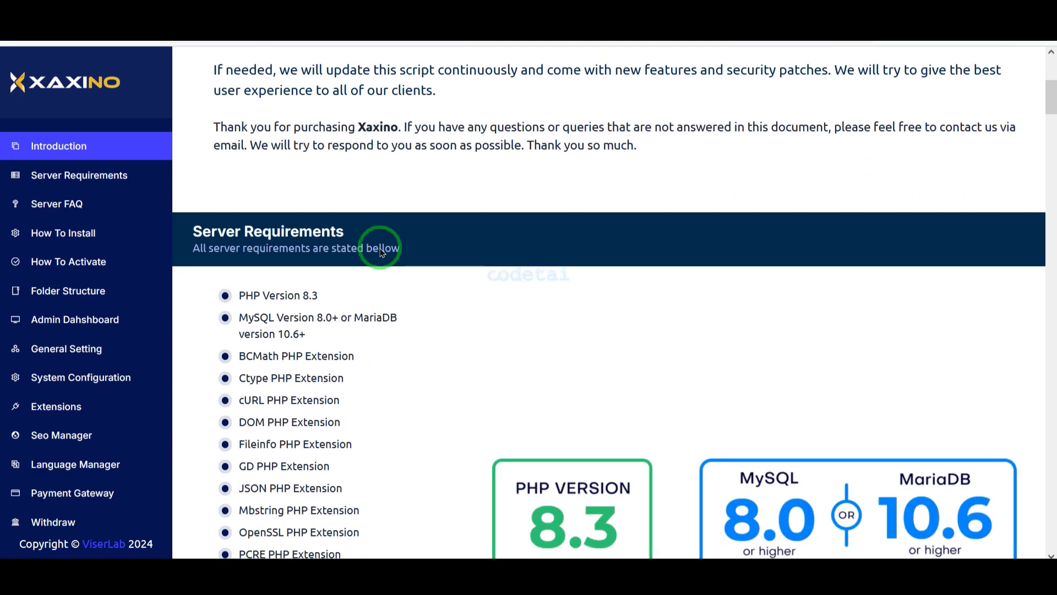
Switch codetai.me from PHP 8.1 to 8.3, confirm, and open the File Manager
scroll(380, 255, "down", 1)
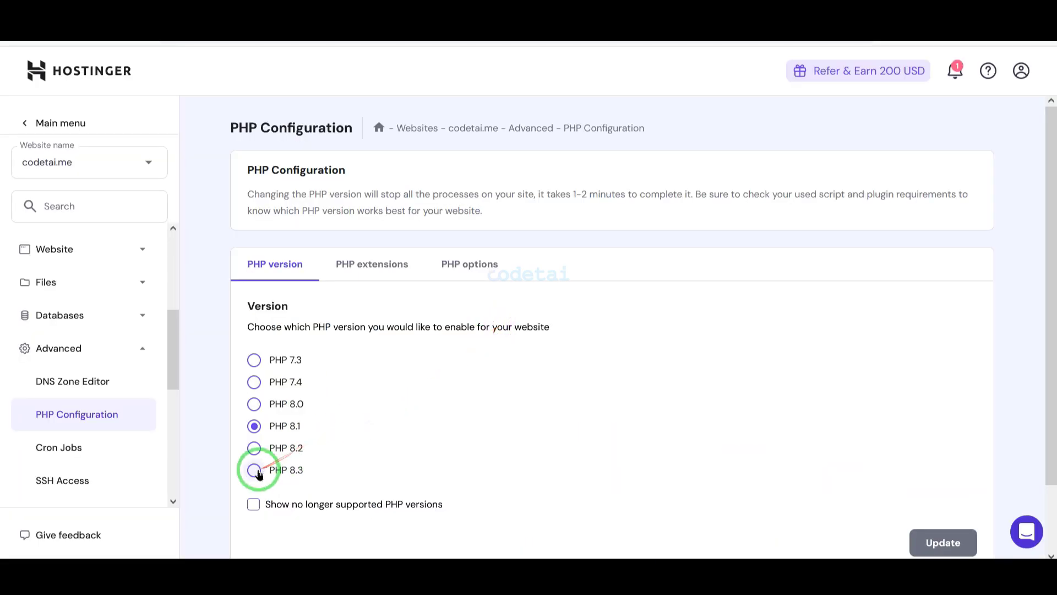
left_click(254, 469)
scroll(560, 455, "down", 1)
left_click(929, 464)
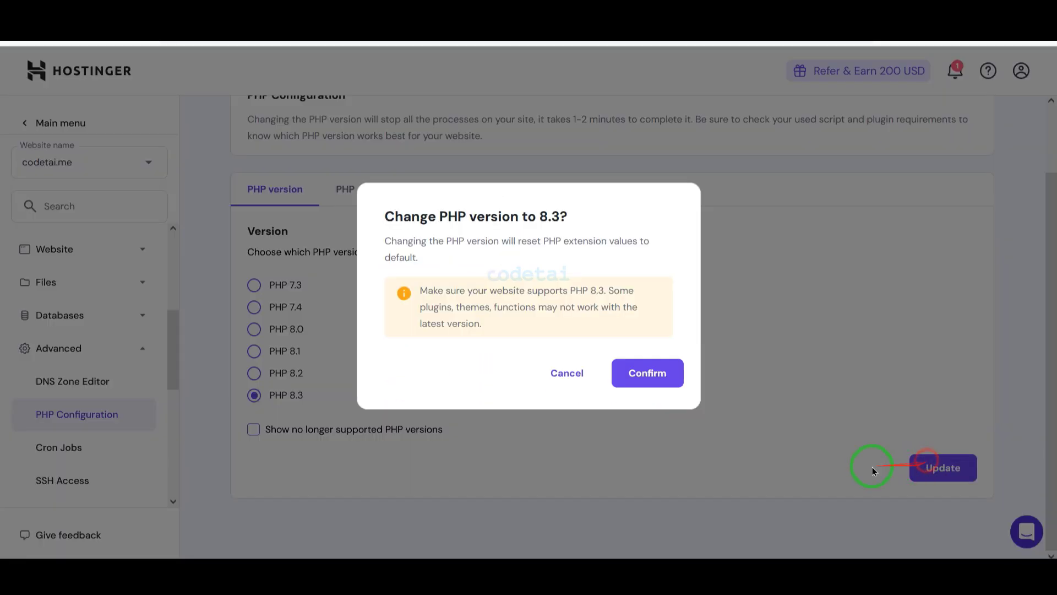
left_click(628, 373)
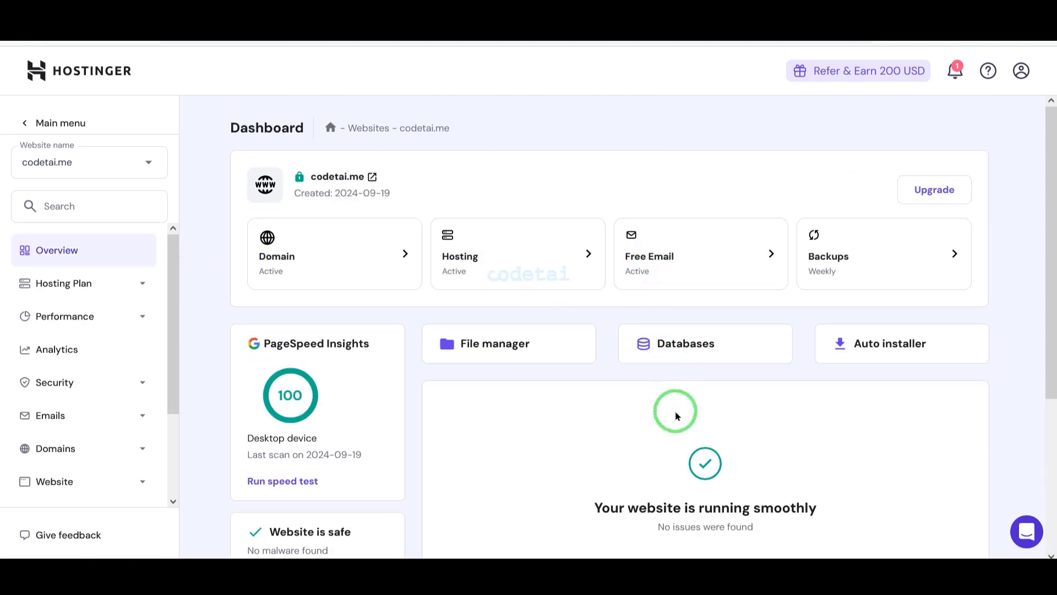
left_click(532, 347)
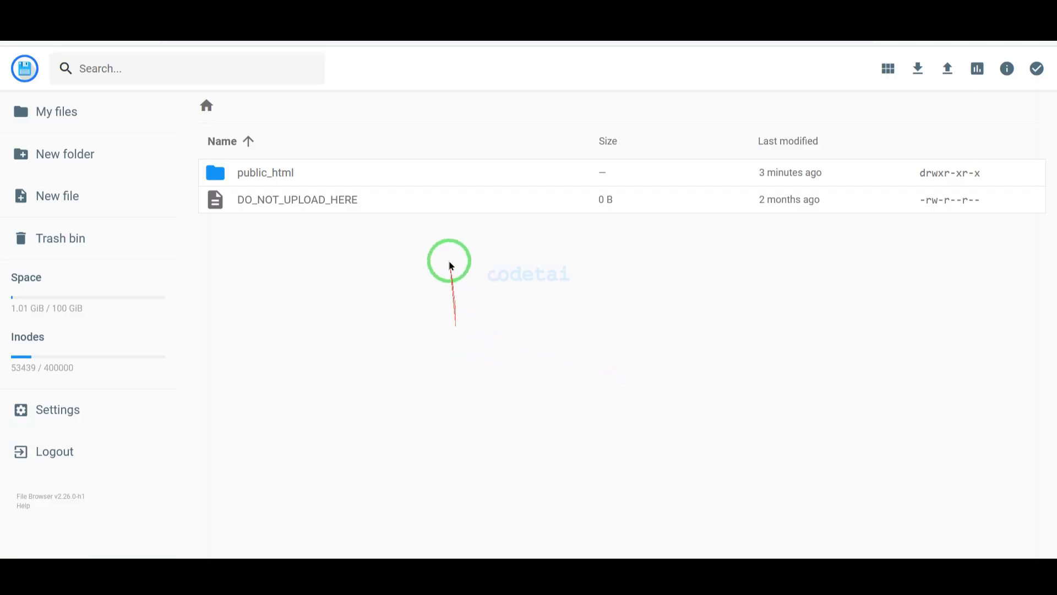
Delete default.php from public_html so the folder is empty
double_click(437, 175)
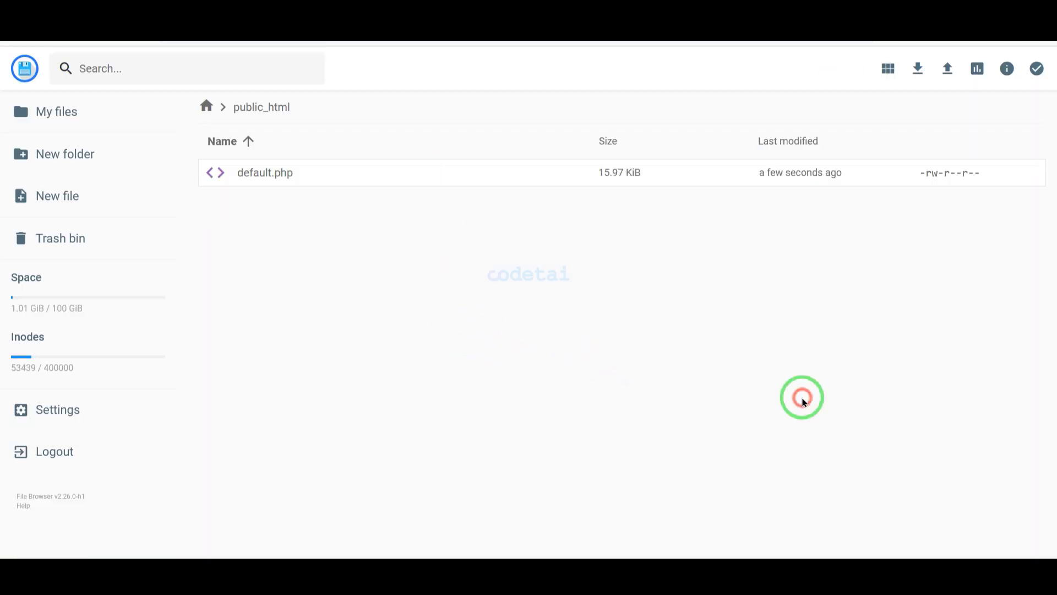
left_click(408, 172)
left_click(858, 69)
left_click(634, 328)
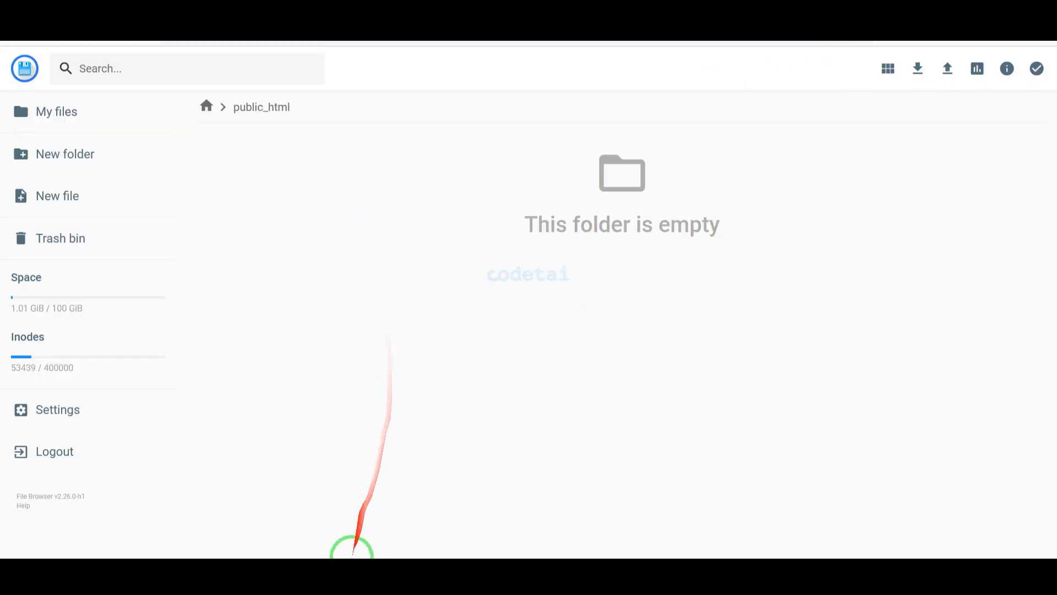
left_click(349, 576)
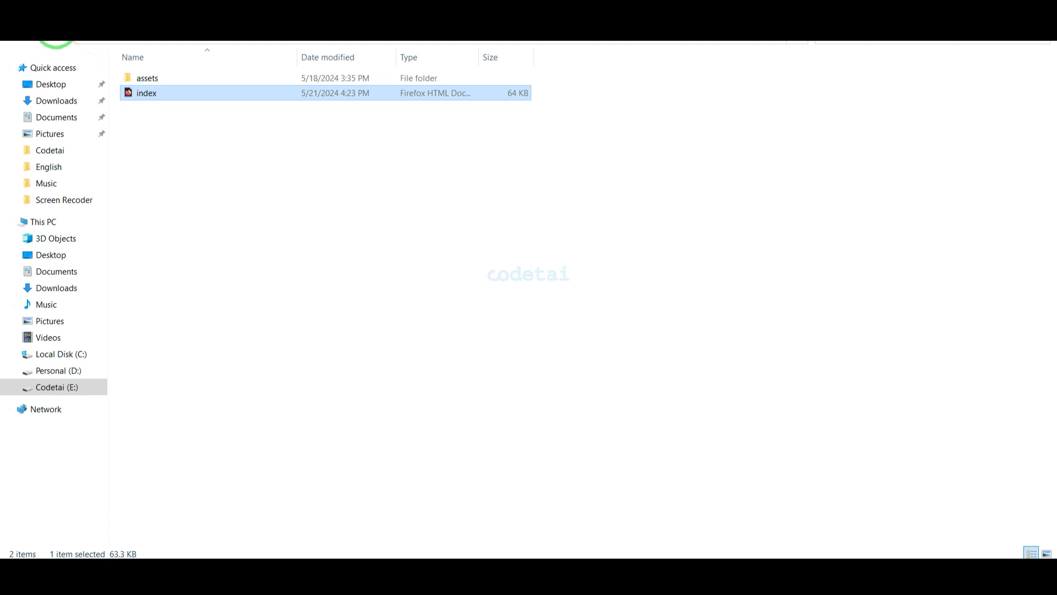
Pack the Files folder into a ZIP archive, Files.zip, using Add to archive
left_click(61, 32)
left_click(161, 93)
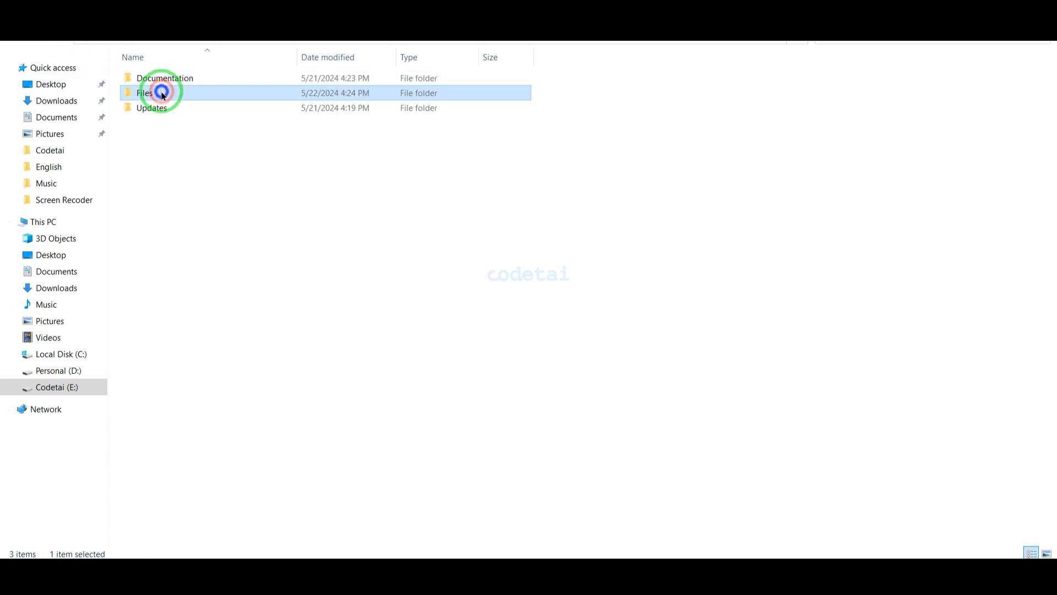
right_click(161, 93)
left_click(225, 229)
left_click(486, 274)
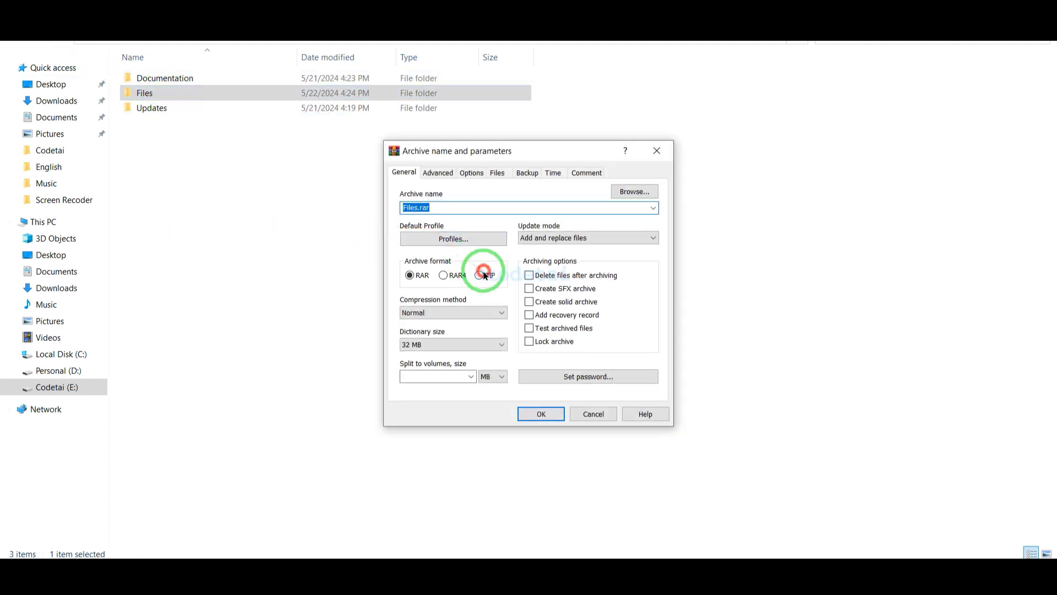
left_click(526, 418)
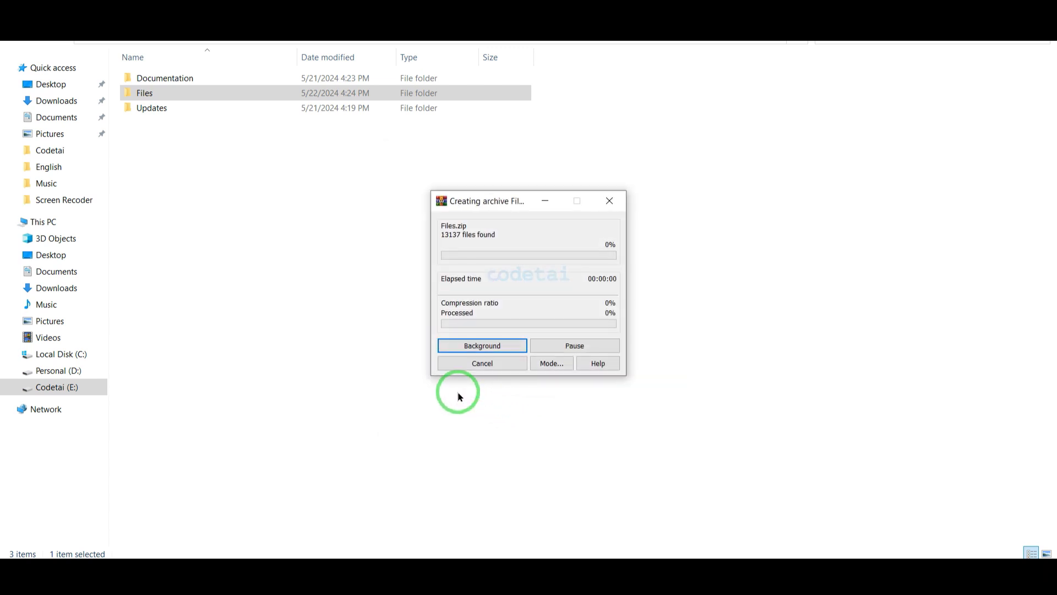
left_click(203, 121)
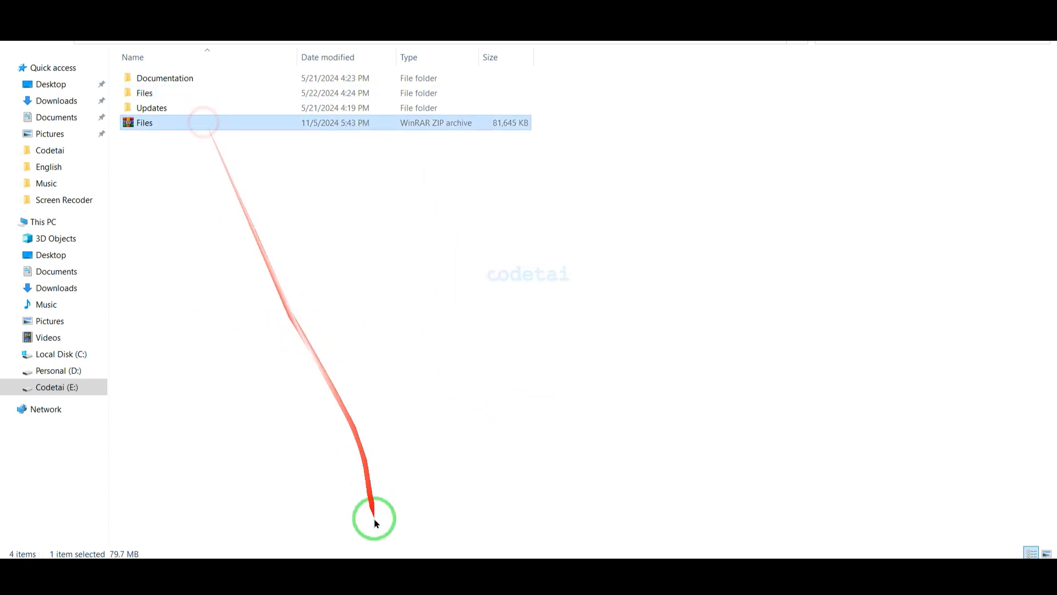
left_click(317, 556)
Upload Files.zip into Hostinger's public_html folder
left_click(947, 68)
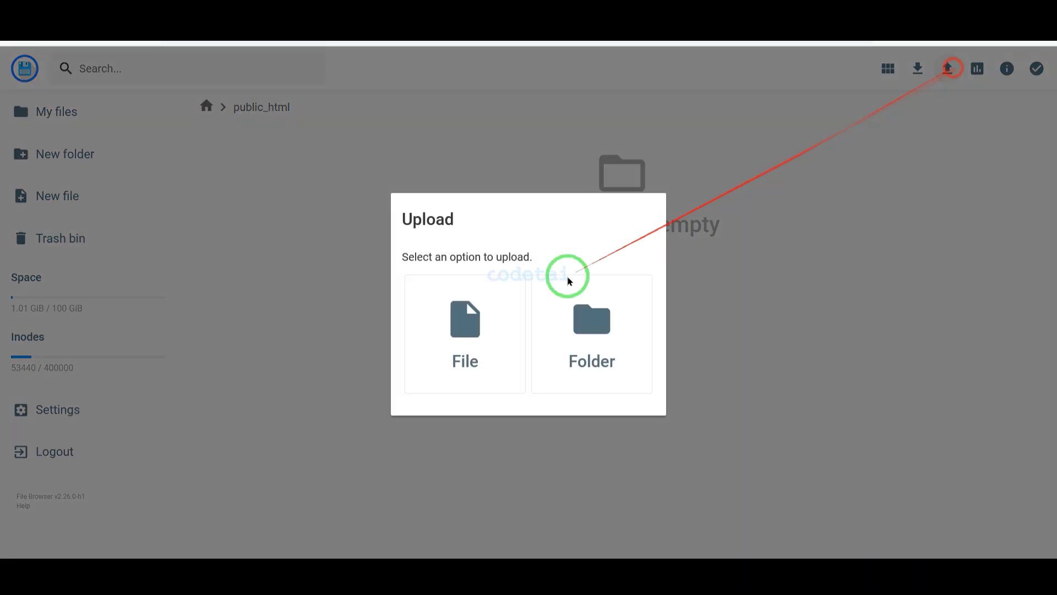
left_click(511, 337)
double_click(194, 139)
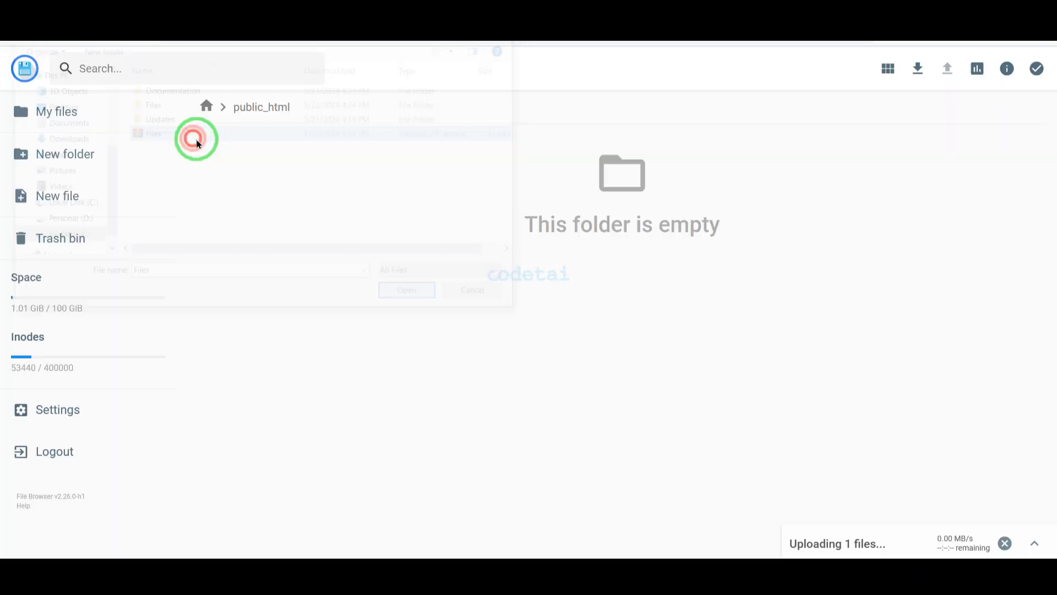
left_click(1035, 544)
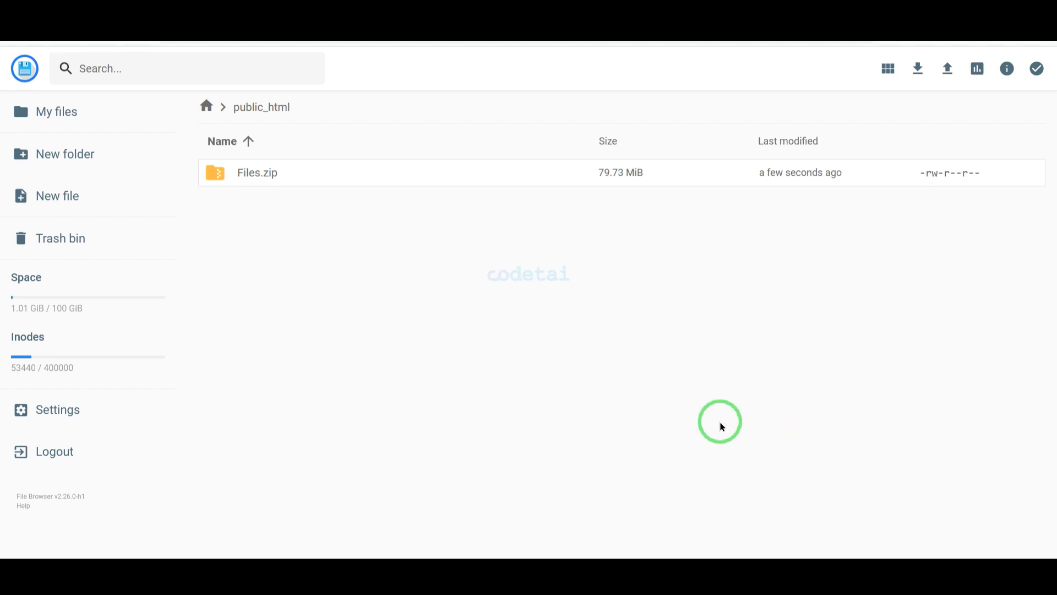
Extract Files.zip into MyFolder, delete the archive, and open MyFolder's Files folder
right_click(578, 164)
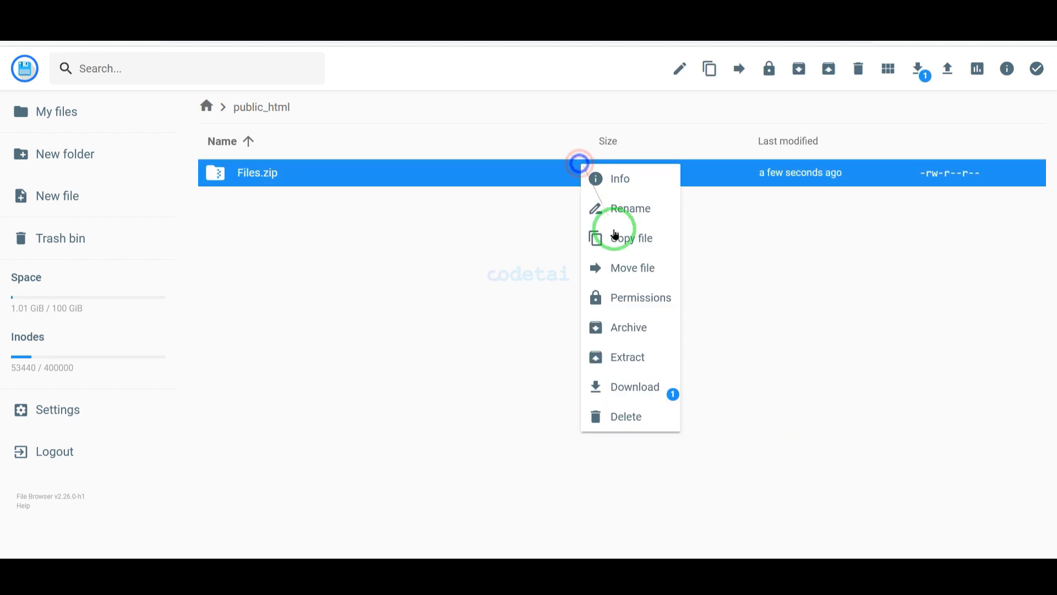
left_click(659, 355)
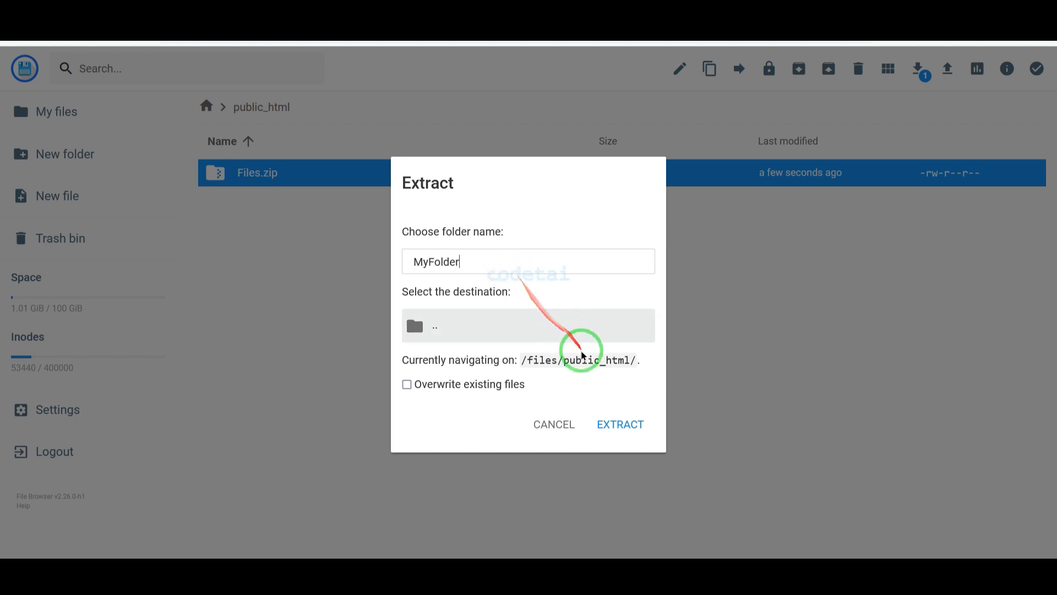
left_click(611, 427)
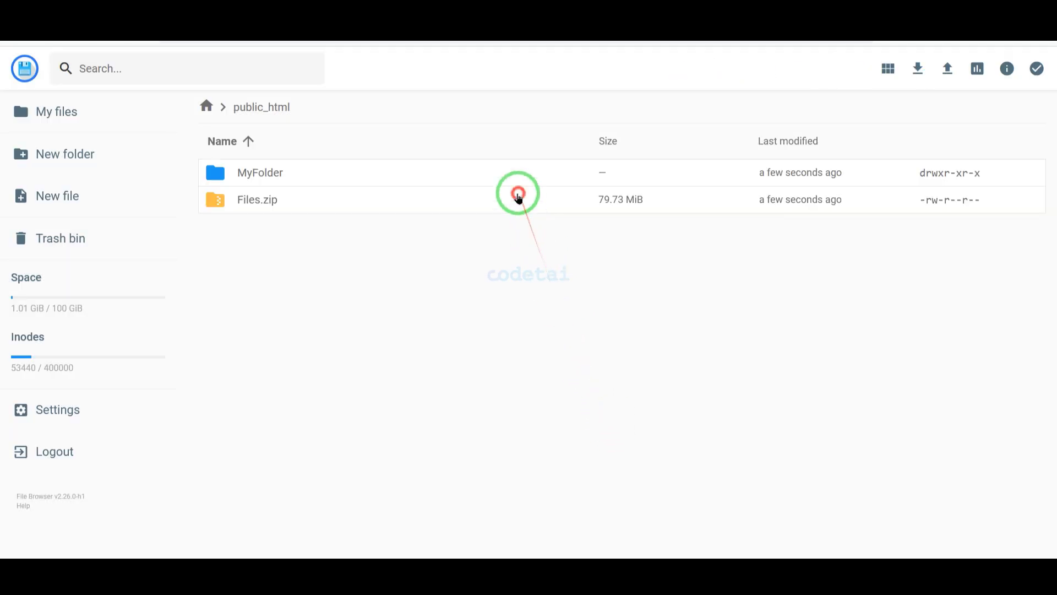
left_click(519, 197)
left_click(859, 68)
left_click(638, 331)
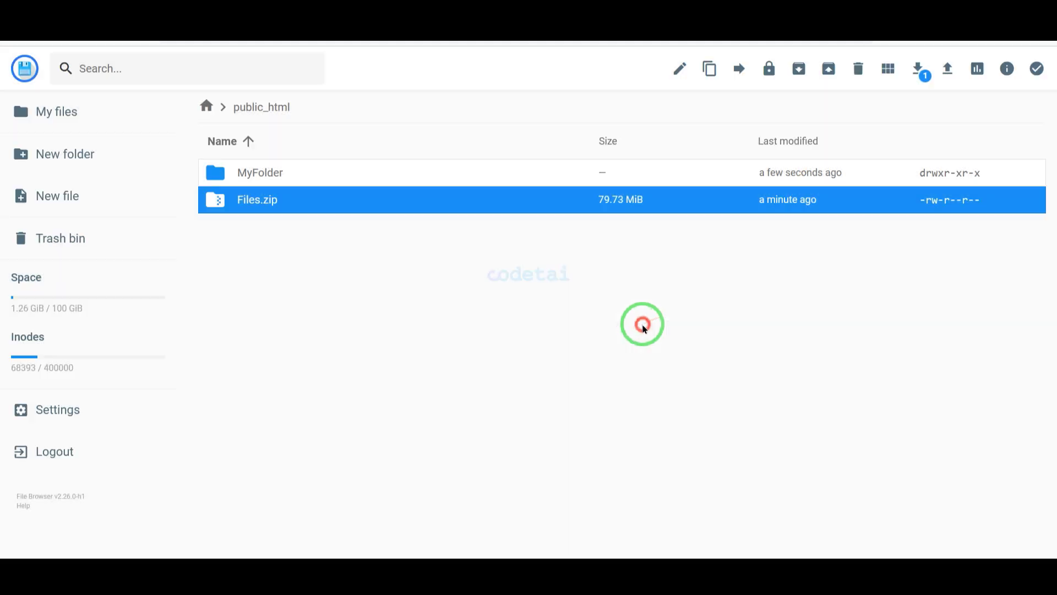
double_click(387, 180)
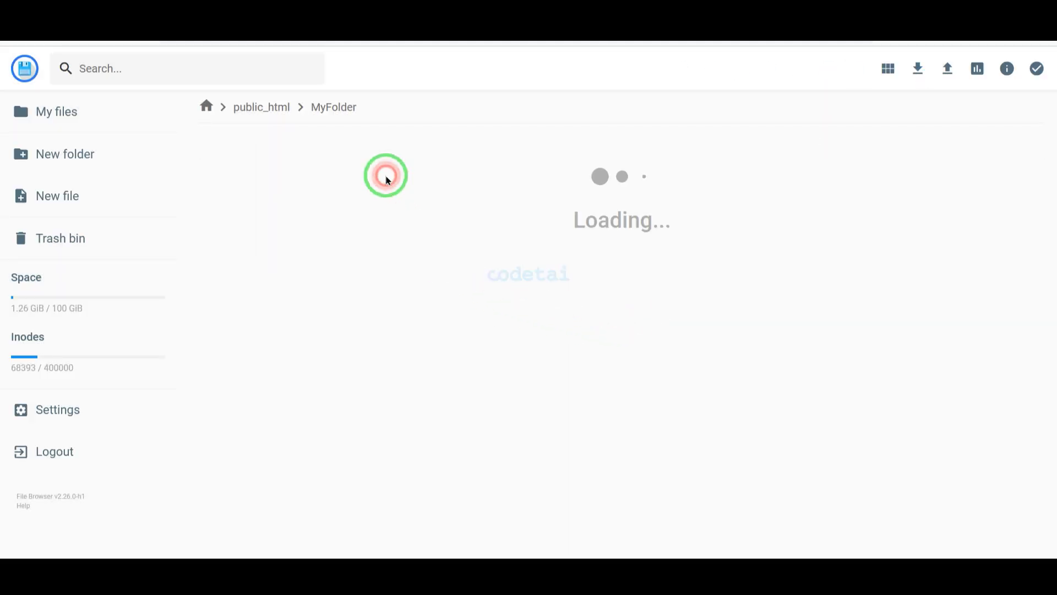
double_click(385, 182)
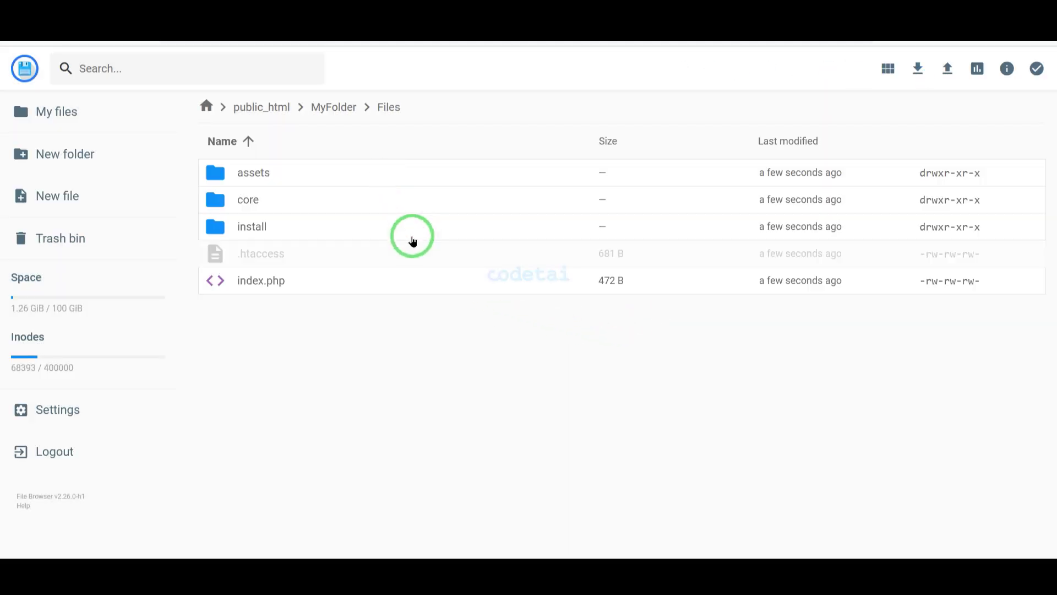
Move all extracted files and folders up into public_html
key("ctrl+a")
left_click(793, 82)
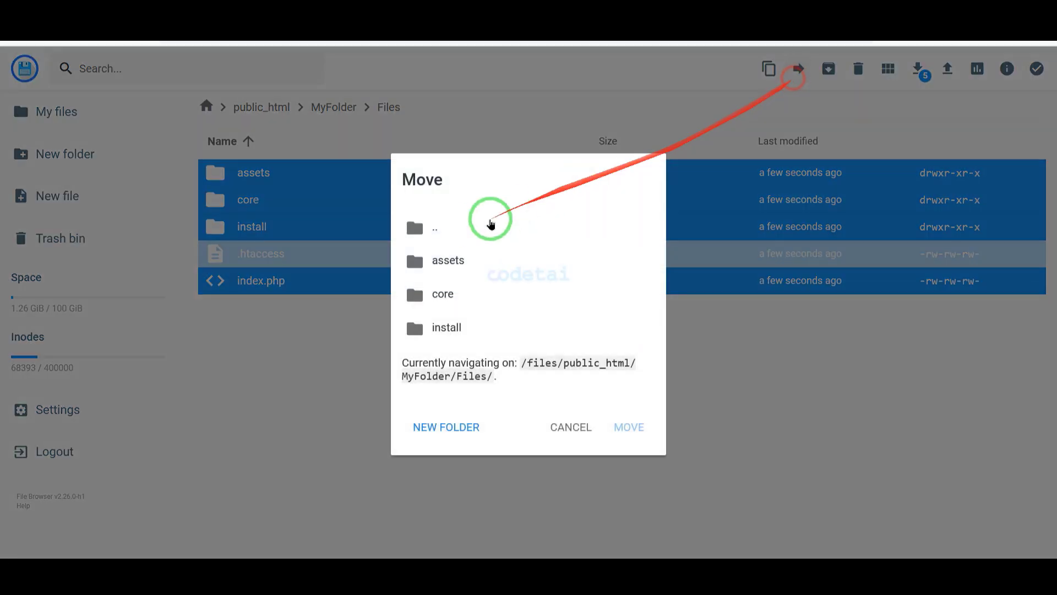
double_click(475, 225)
left_click(477, 266)
left_click(477, 266)
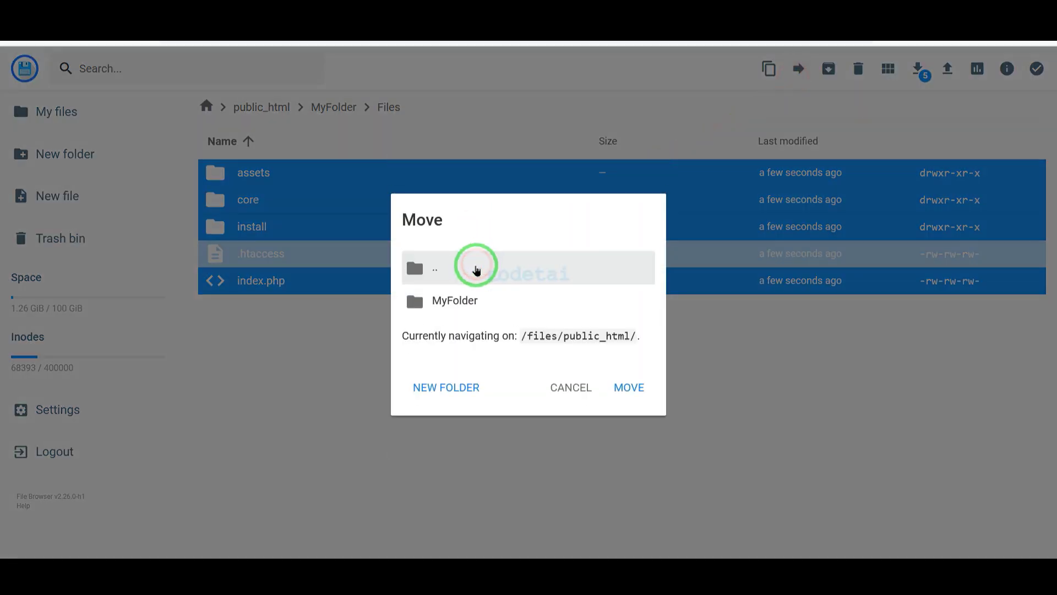
left_click(483, 284)
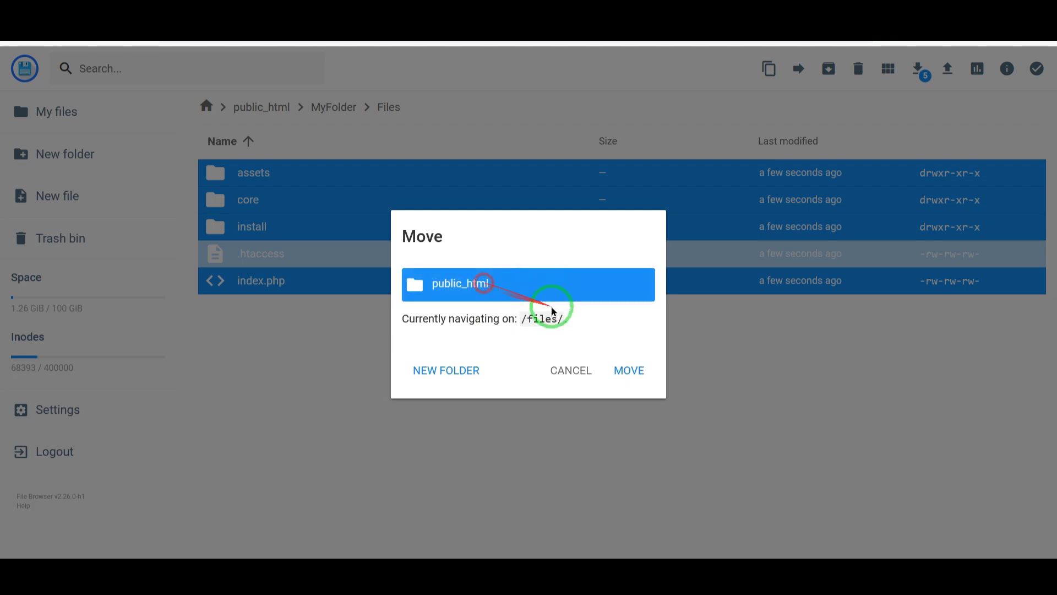
left_click(639, 370)
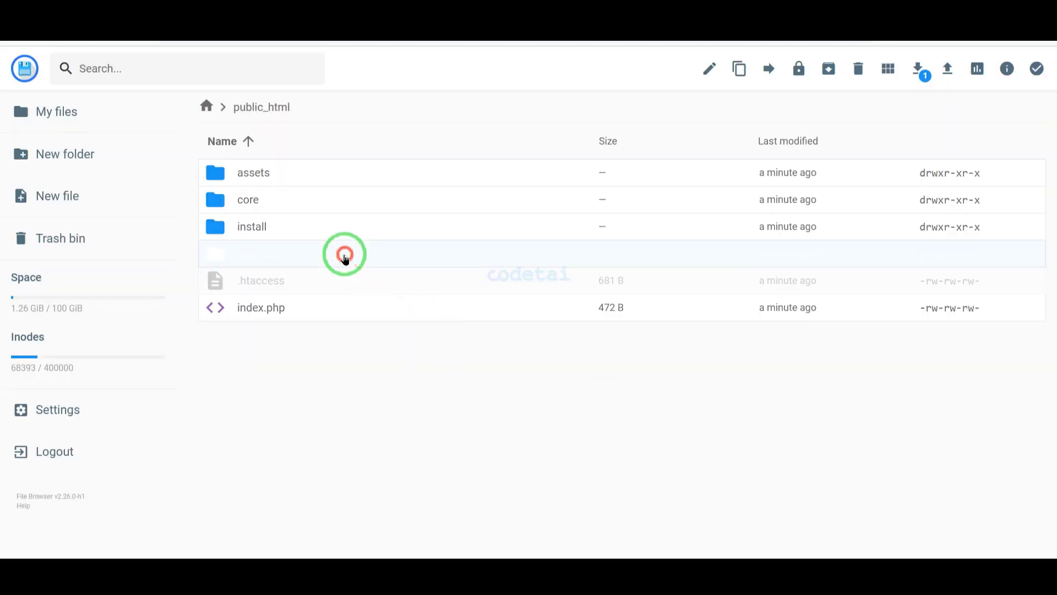
Delete the now-empty MyFolder
left_click(345, 254)
left_click(858, 69)
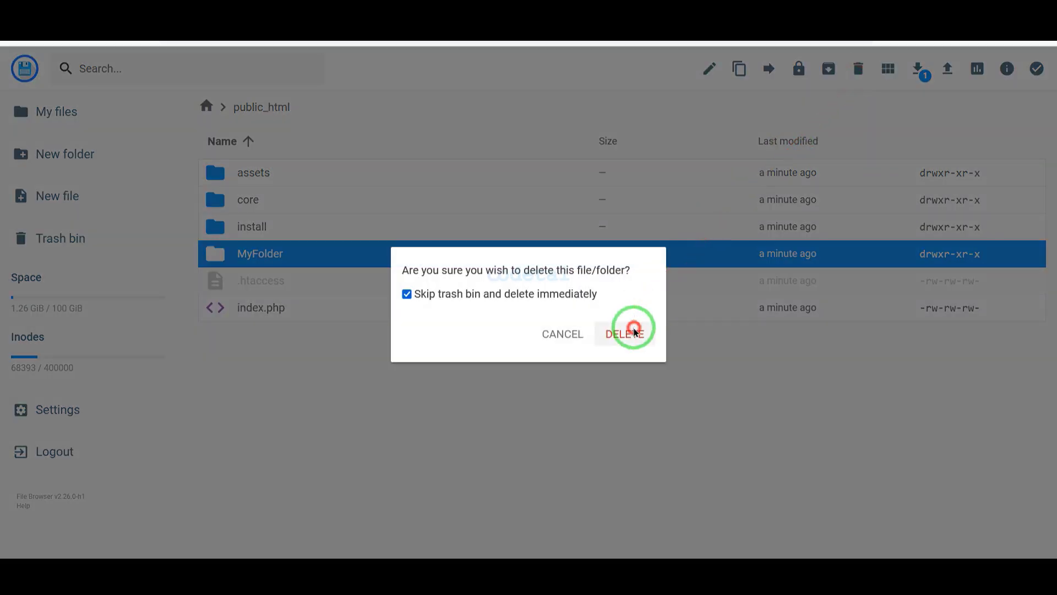
left_click(633, 332)
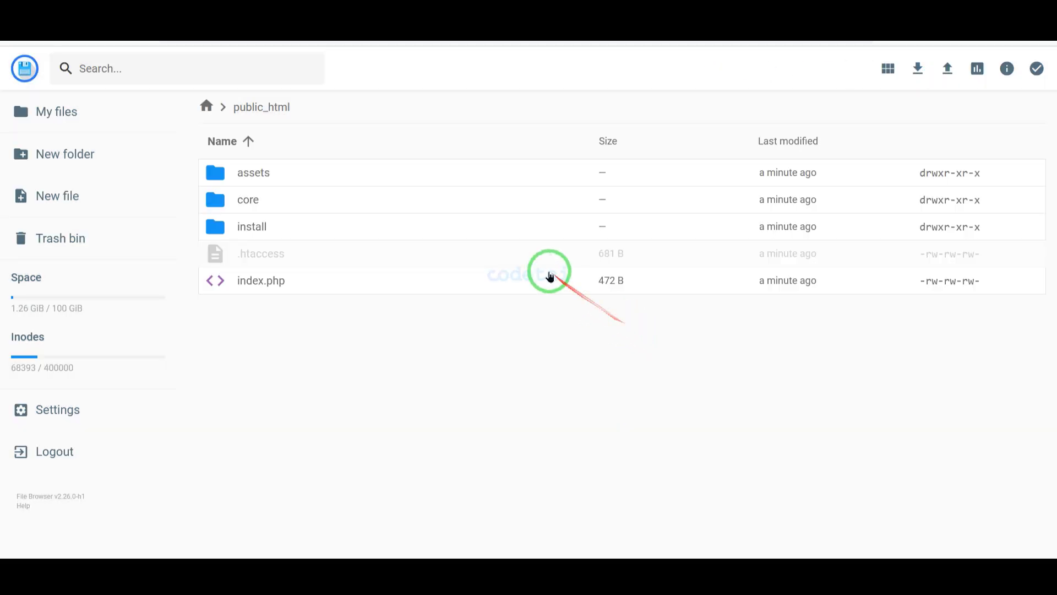
Load codetai.me in a new tab, accept the license terms, and mark the failed folder-permission checks
left_click(482, 38)
type("co")
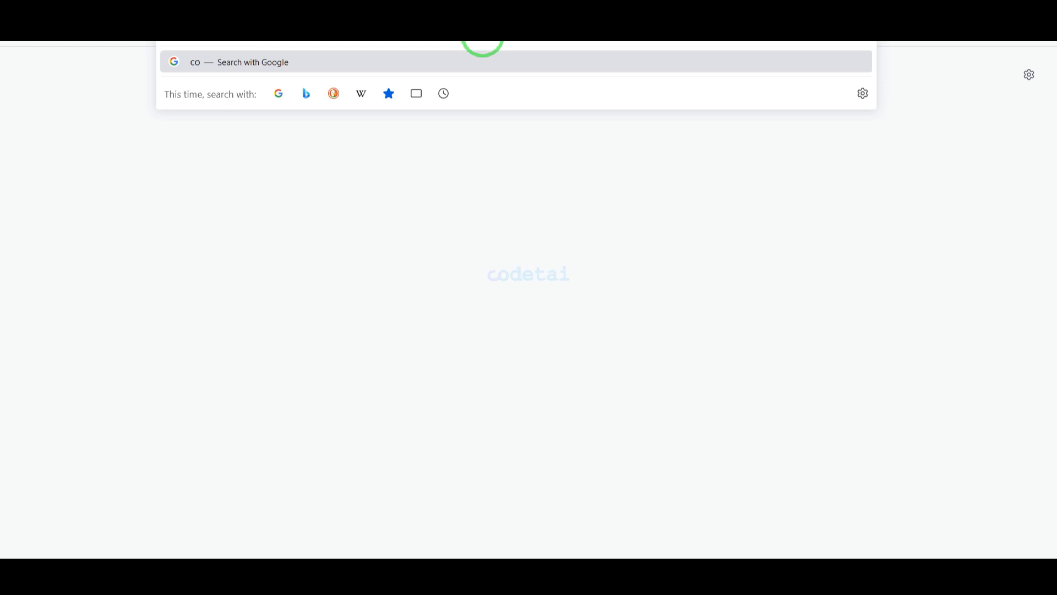
type("detai.")
key("Return")
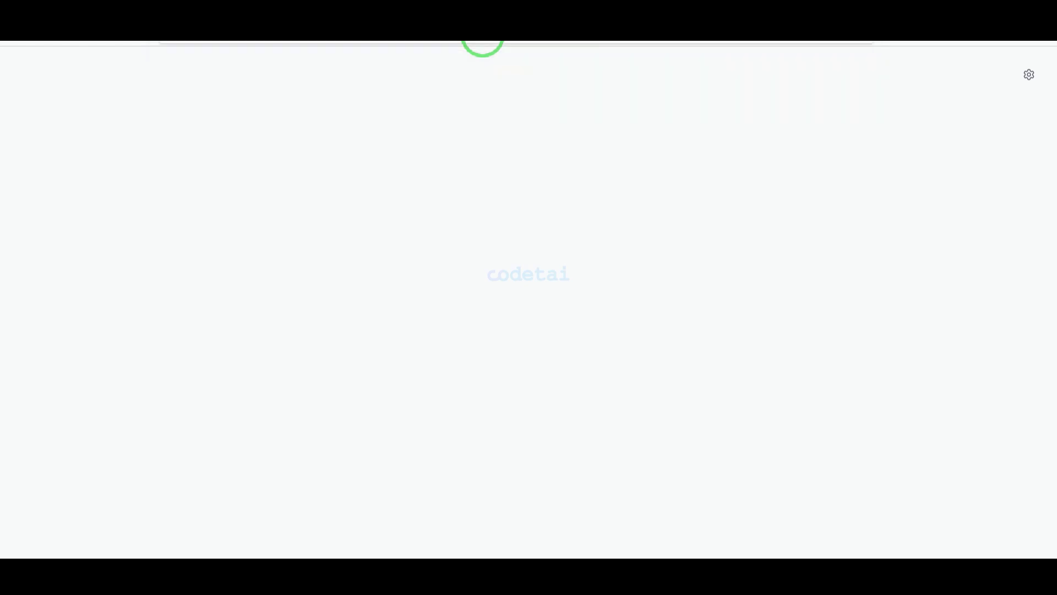
scroll(576, 141, "down", 6)
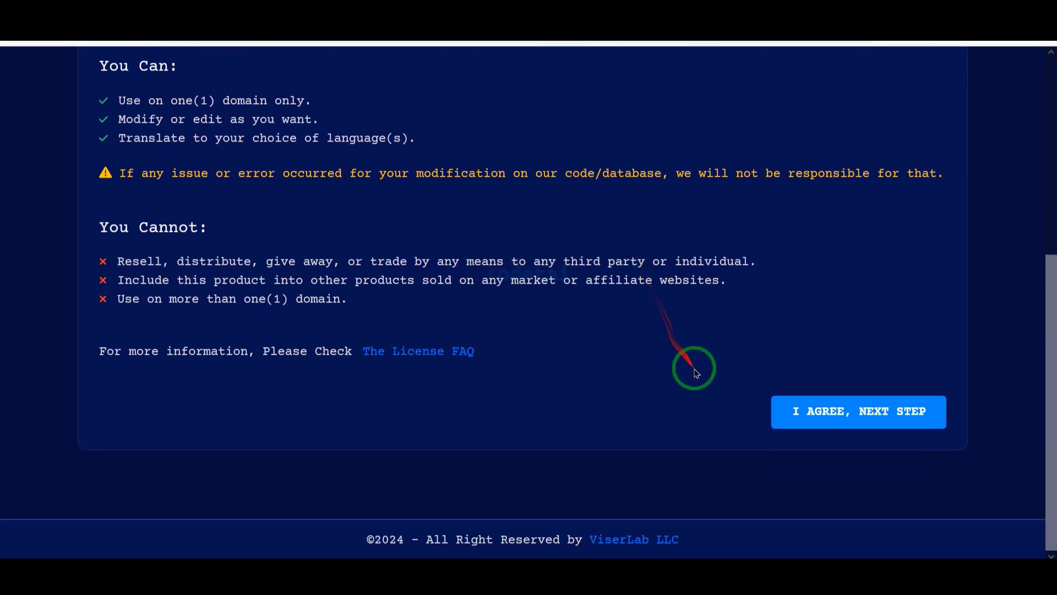
left_click(824, 410)
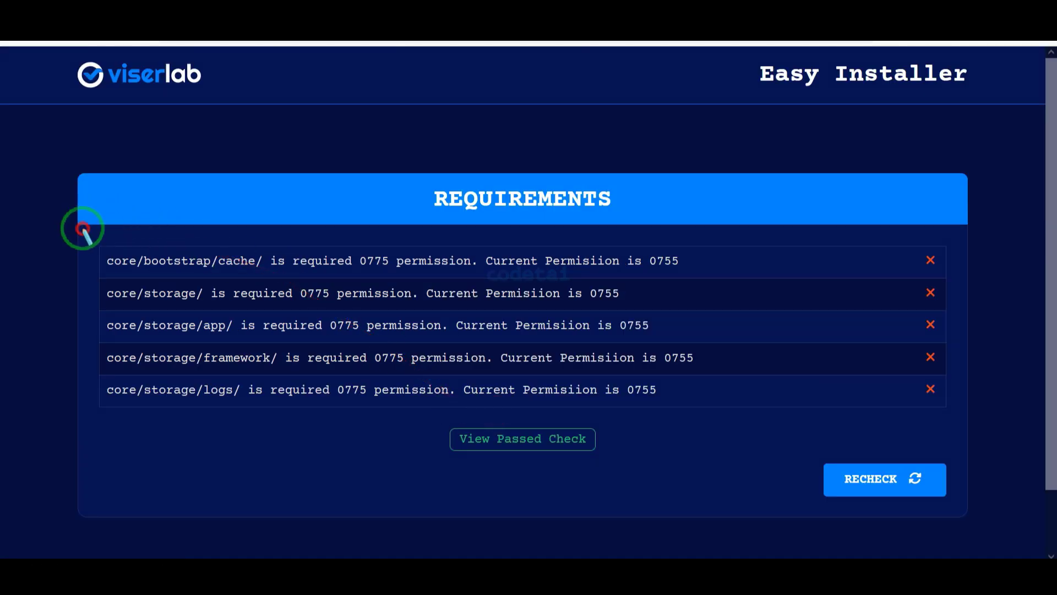
mouse_move(83, 228)
left_mouse_down()
mouse_move(885, 420)
mouse_move(955, 412)
left_mouse_up()
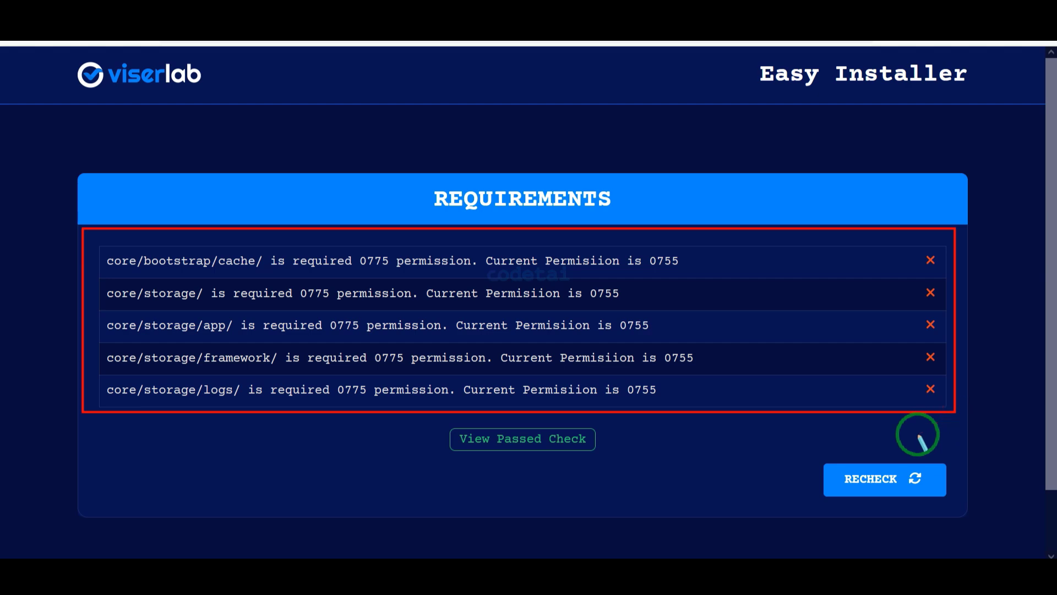
left_click_drag(852, 433, 726, 355)
Give the core/bootstrap/cache folder write permissions
double_click(295, 203)
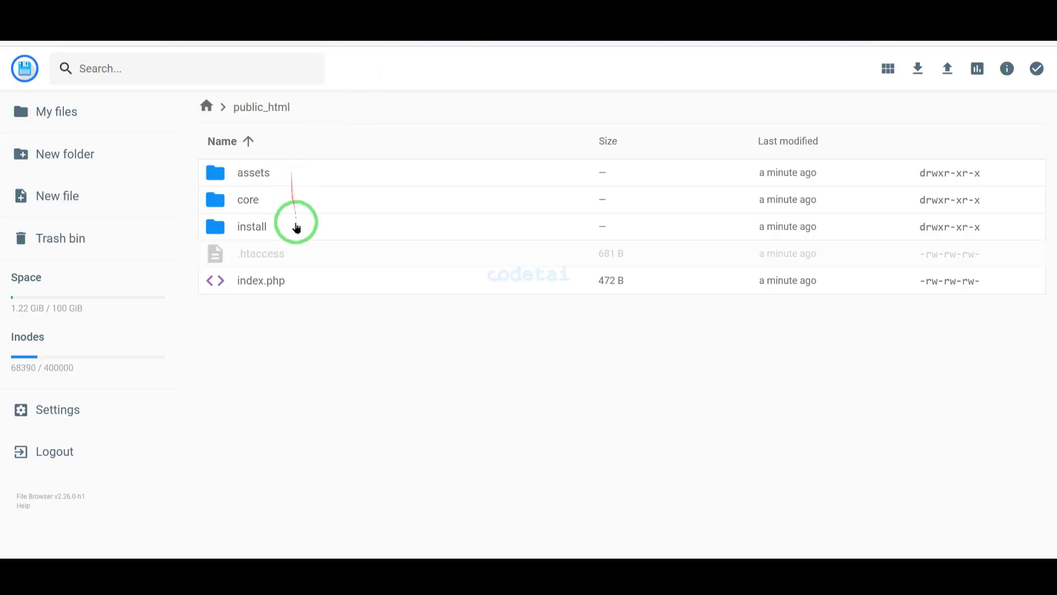
double_click(298, 202)
left_click(292, 176)
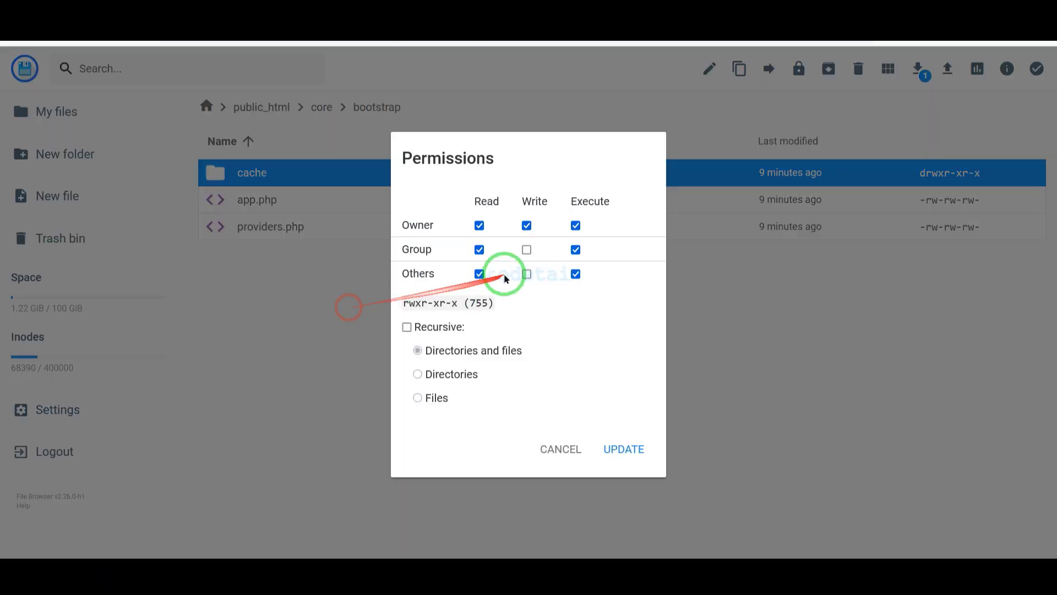
left_click(624, 448)
left_click(279, 108)
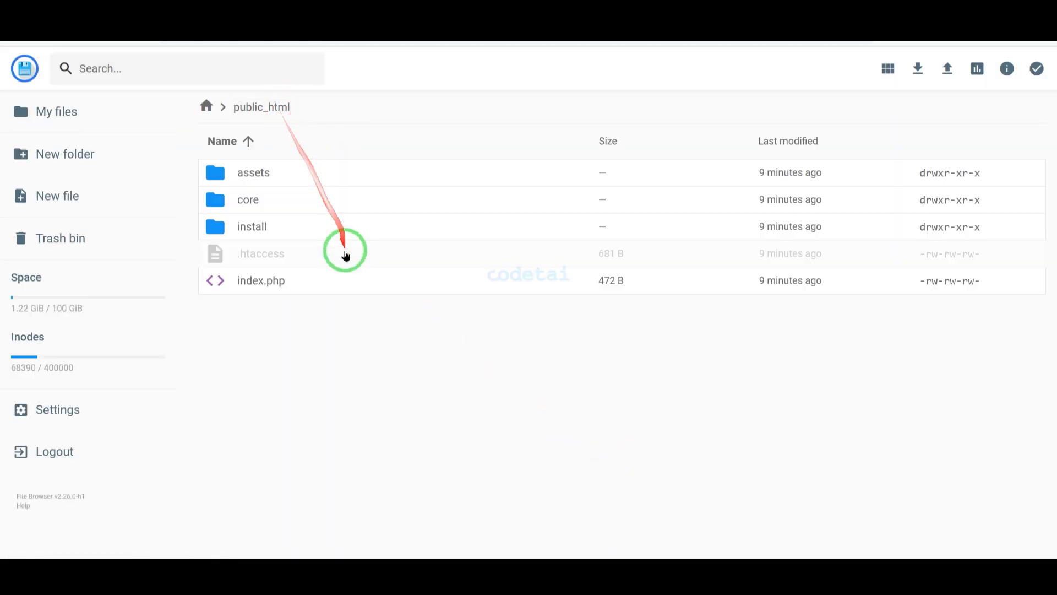
Let everyone write to the core/storage folder
double_click(303, 200)
left_click(302, 336)
right_click(303, 336)
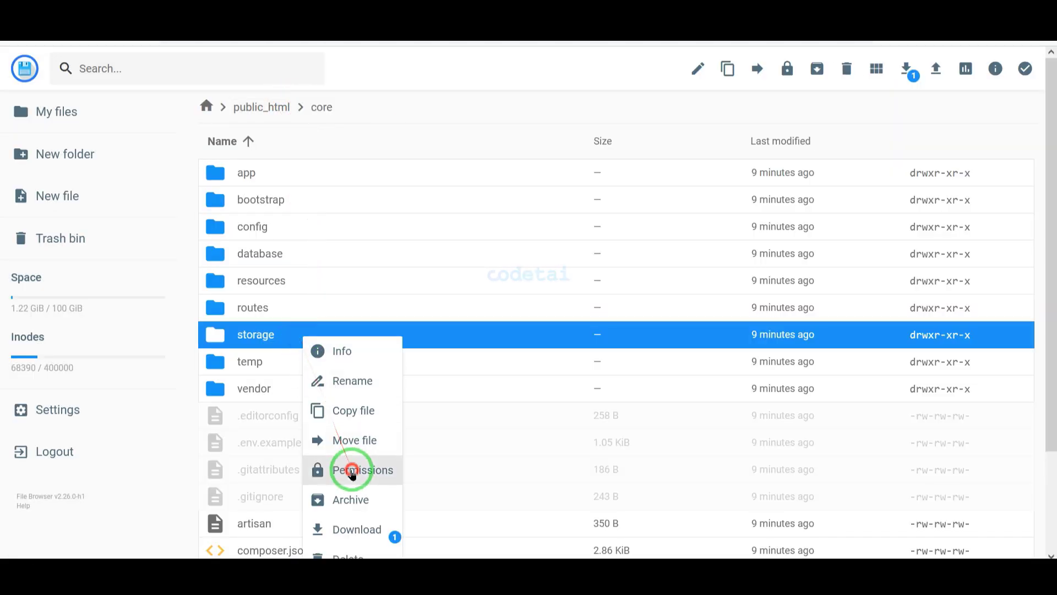
left_click(349, 469)
left_click(519, 274)
left_click(612, 447)
Give the app and framework folders inside storage full write permissions
double_click(287, 334)
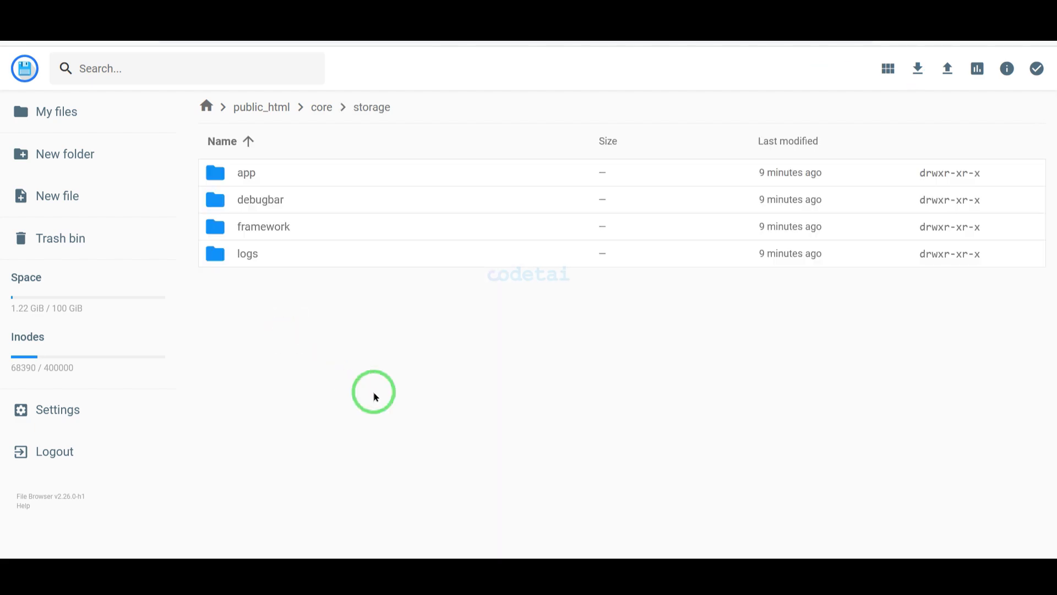
right_click(292, 174)
left_click(356, 310)
left_click(615, 446)
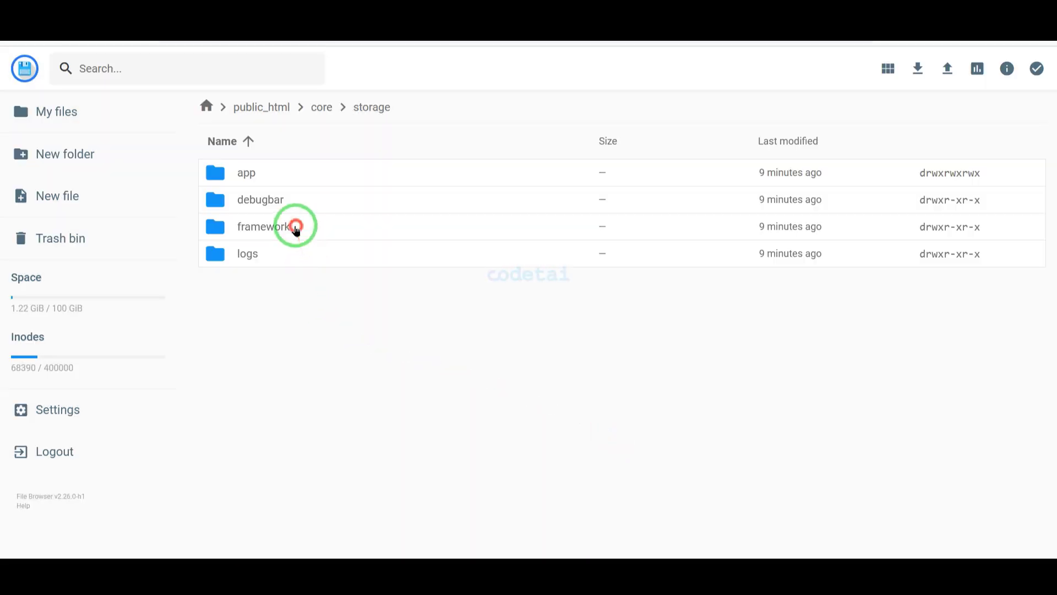
right_click(292, 225)
left_click(361, 357)
left_click(524, 275)
left_click(624, 449)
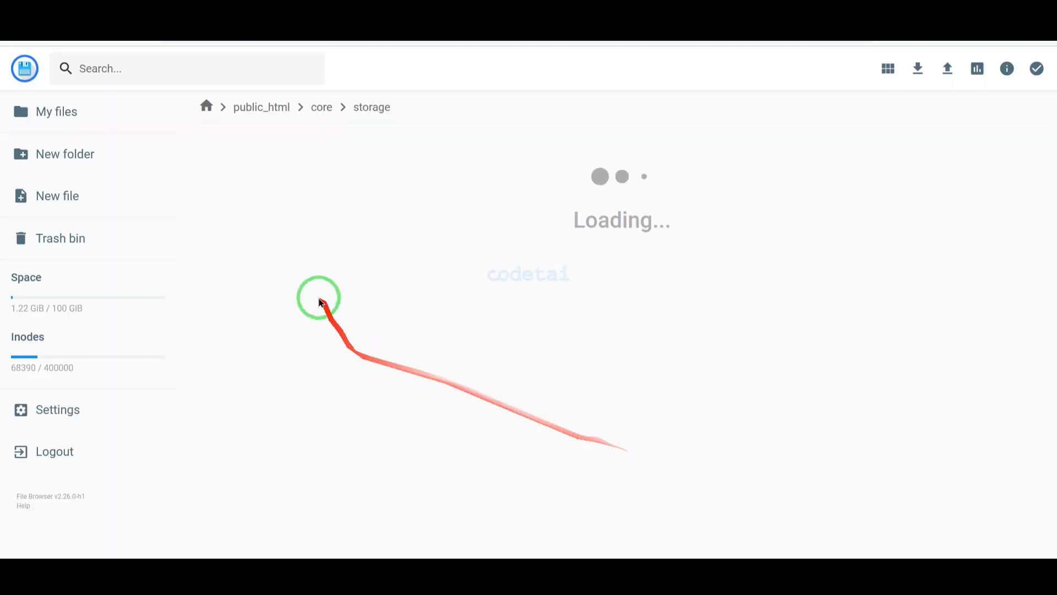
Give the logs folder full permissions and rerun the installer's requirements check
right_click(308, 255)
left_click(361, 385)
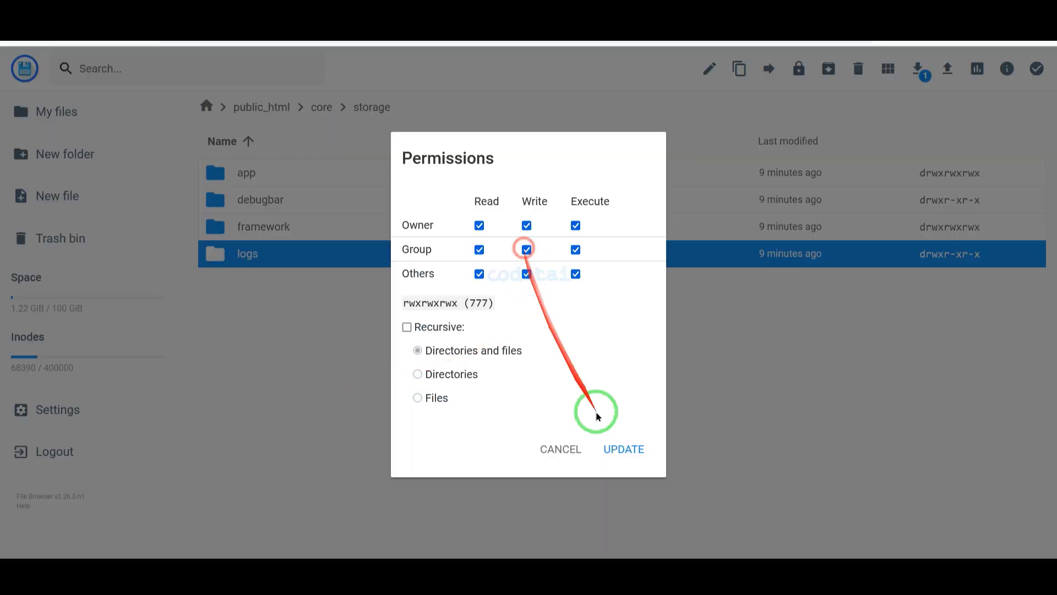
left_click(619, 449)
left_click(507, 23)
left_click(864, 469)
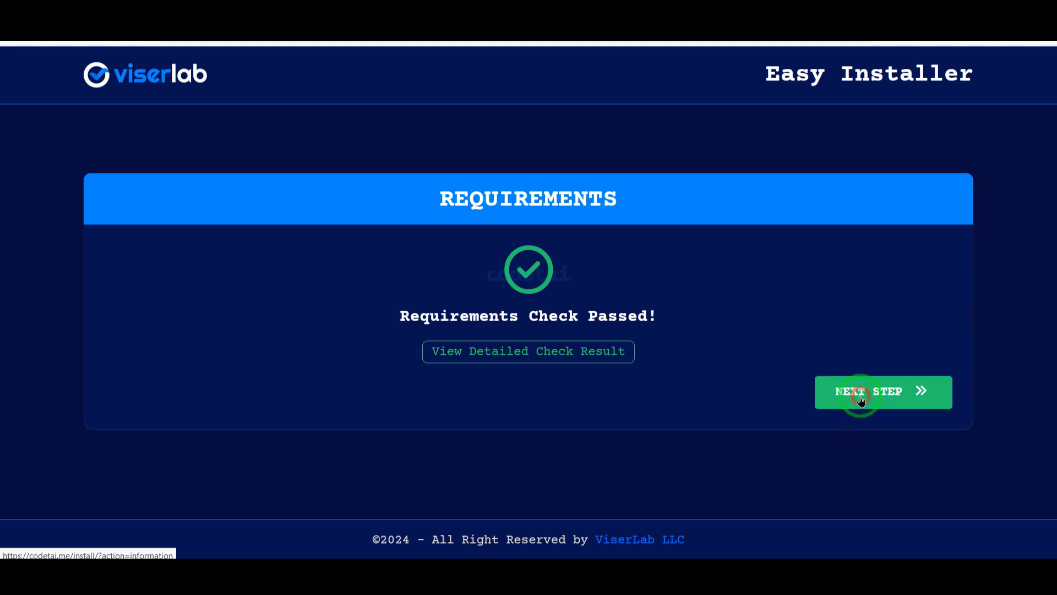
Continue past the passed requirements check to the database details and admin credentials form
left_click(862, 397)
scroll(855, 417, "down", 4)
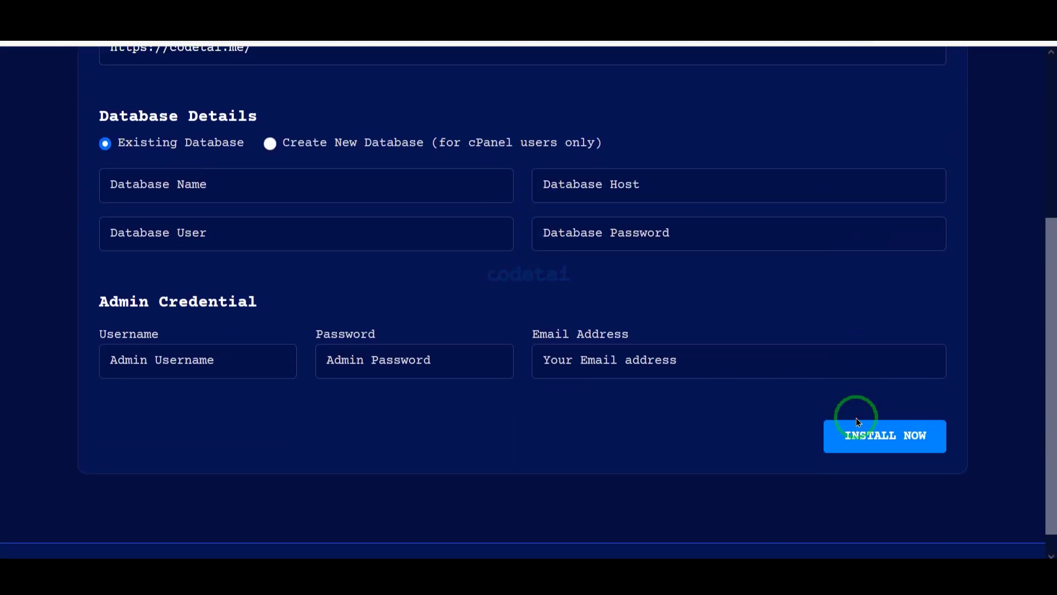
scroll(857, 420, "up", 2)
scroll(858, 421, "down", 2)
Bring up Hostinger hPanel's Databases > Management page for creating the new MySQL database
mouse_move(107, 101)
left_mouse_down()
mouse_move(925, 347)
mouse_move(960, 402)
left_mouse_up()
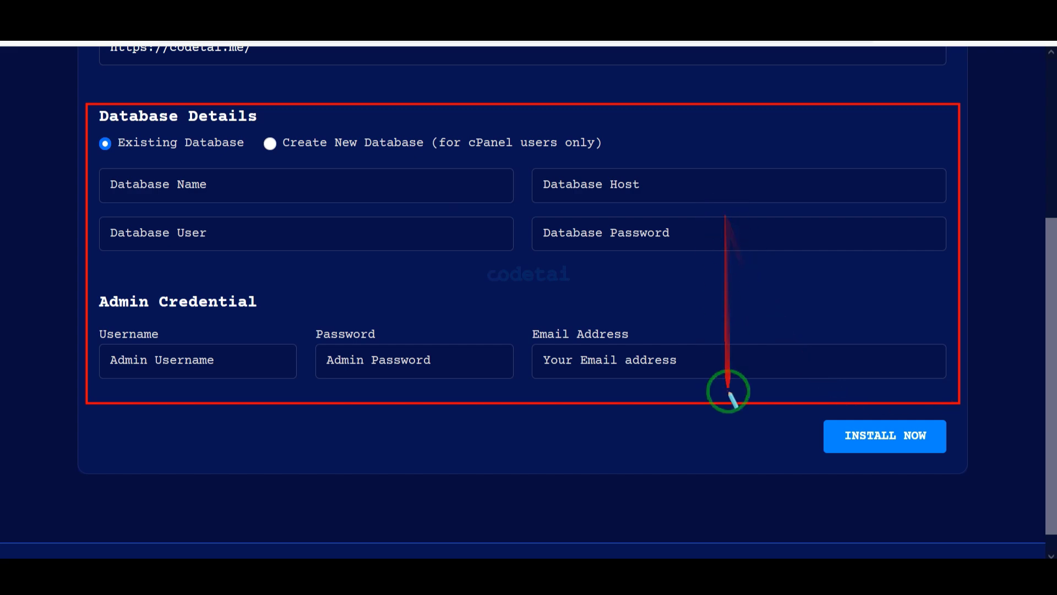
key("Escape")
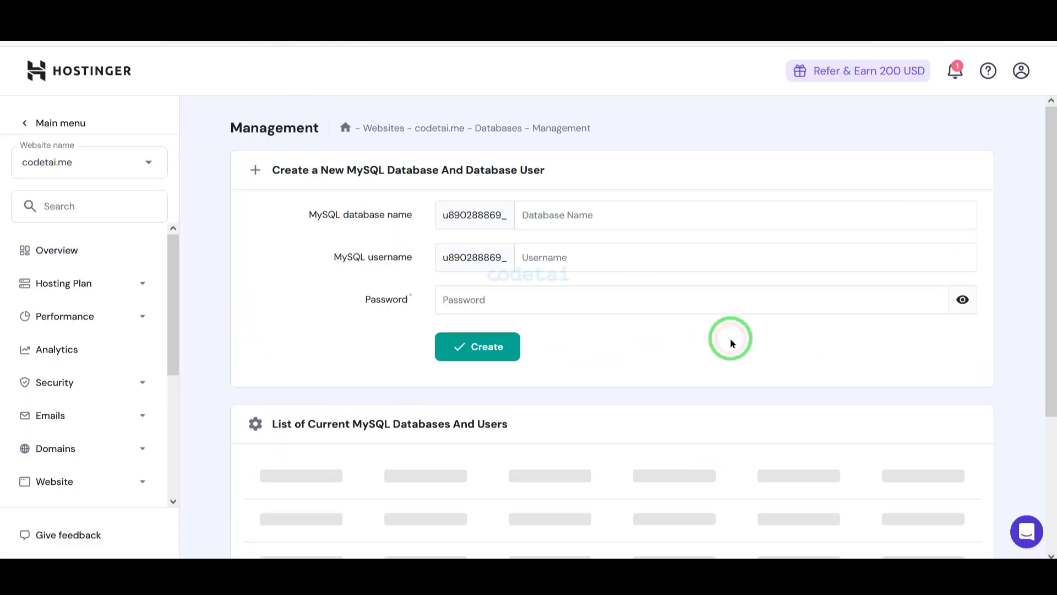
scroll(732, 342, "down", 2)
scroll(732, 342, "up", 2)
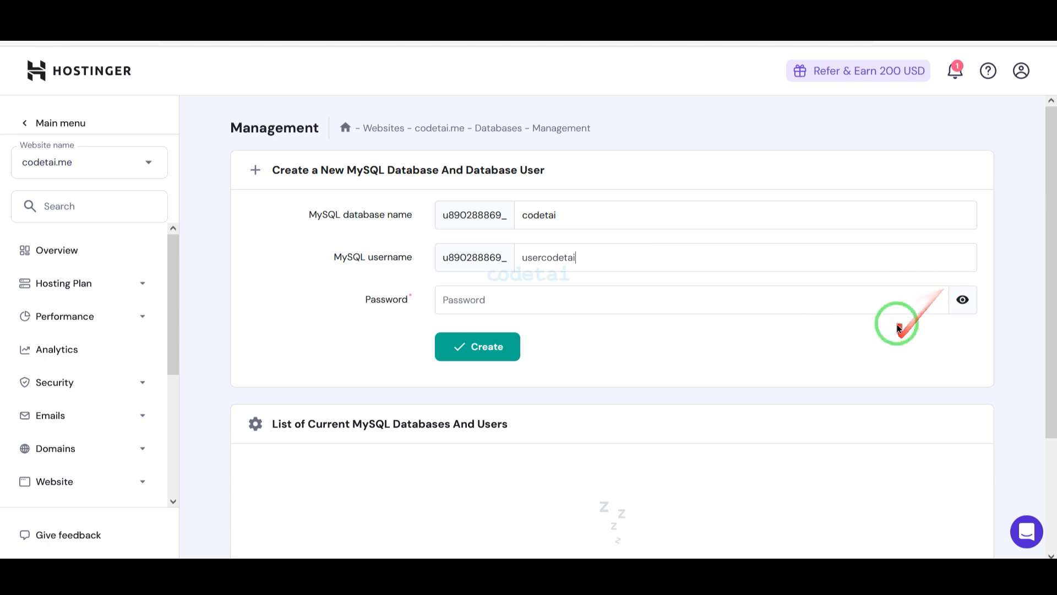
Copy the generated database password into the installer's Database Password field
left_click_drag(496, 300, 413, 300)
right_click(472, 298)
left_click(523, 122)
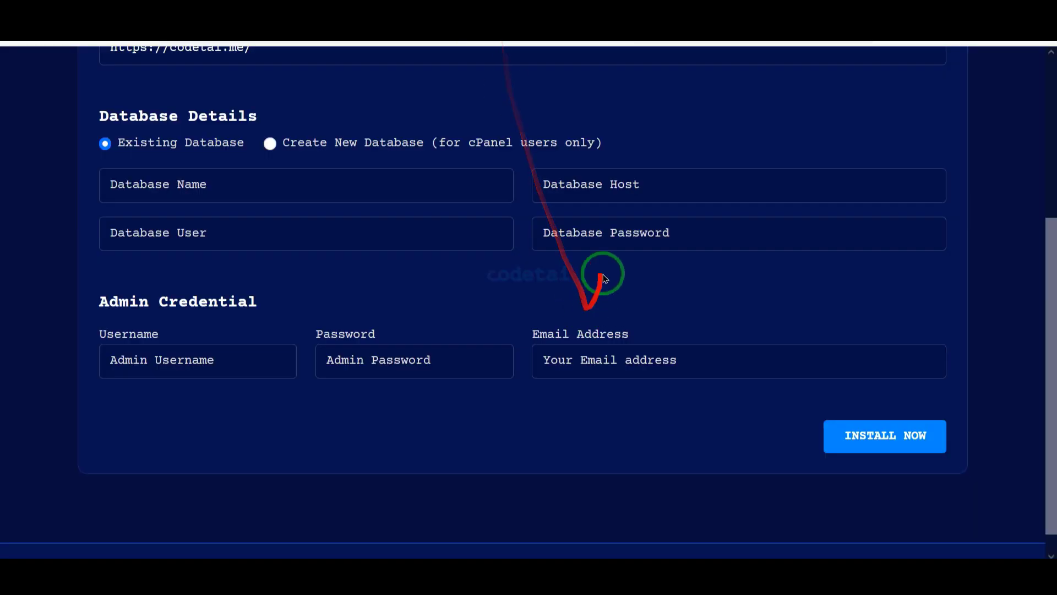
right_click(602, 237)
left_click(633, 366)
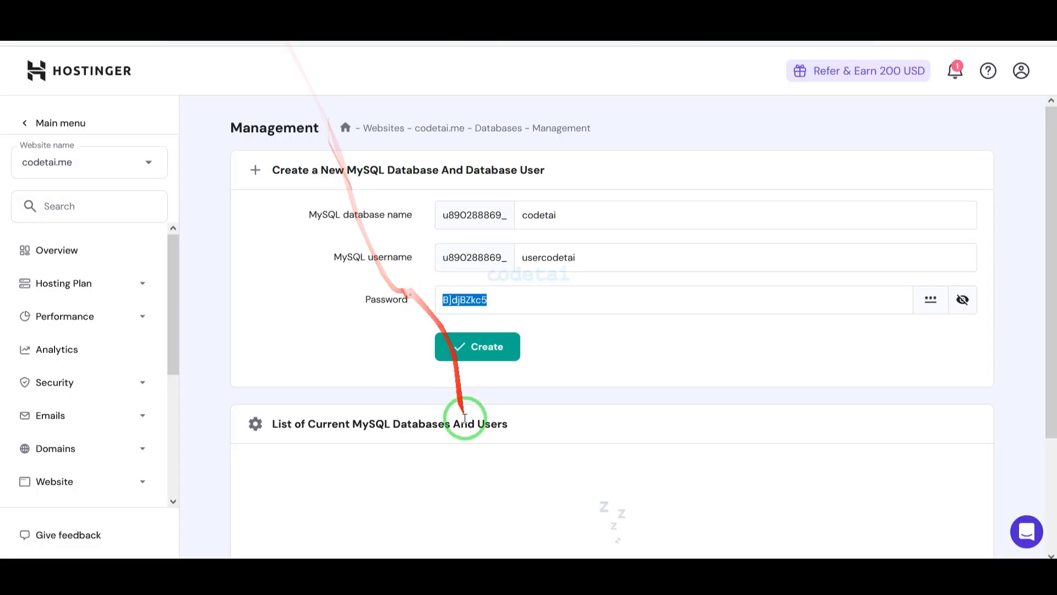
Create the database and copy its full name u890288869_codetai into the installer's Database Name
left_click(479, 350)
scroll(668, 368, "down", 2)
double_click(361, 449)
right_click(330, 450)
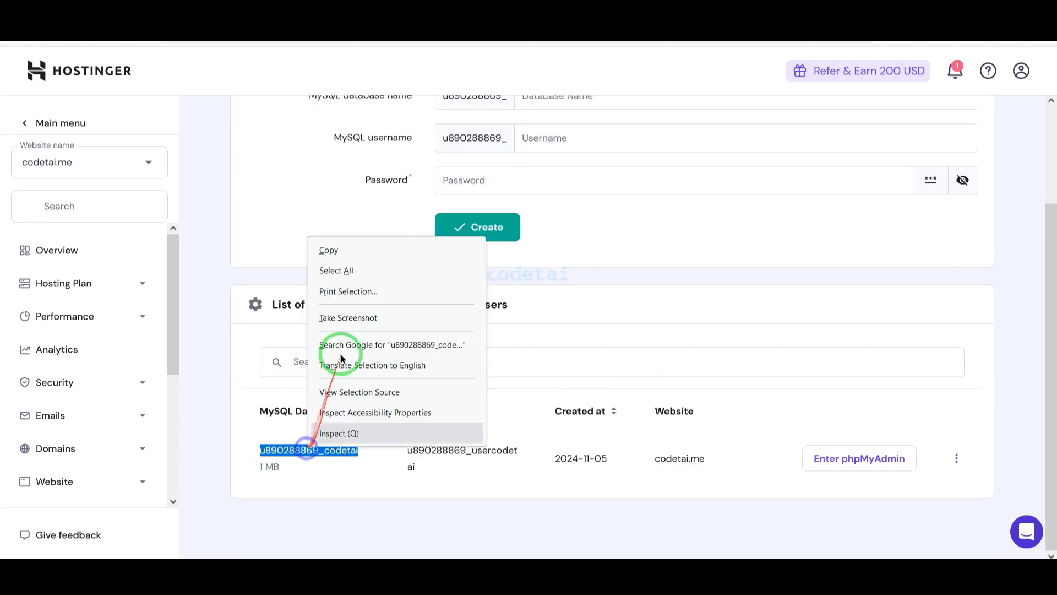
left_click(350, 251)
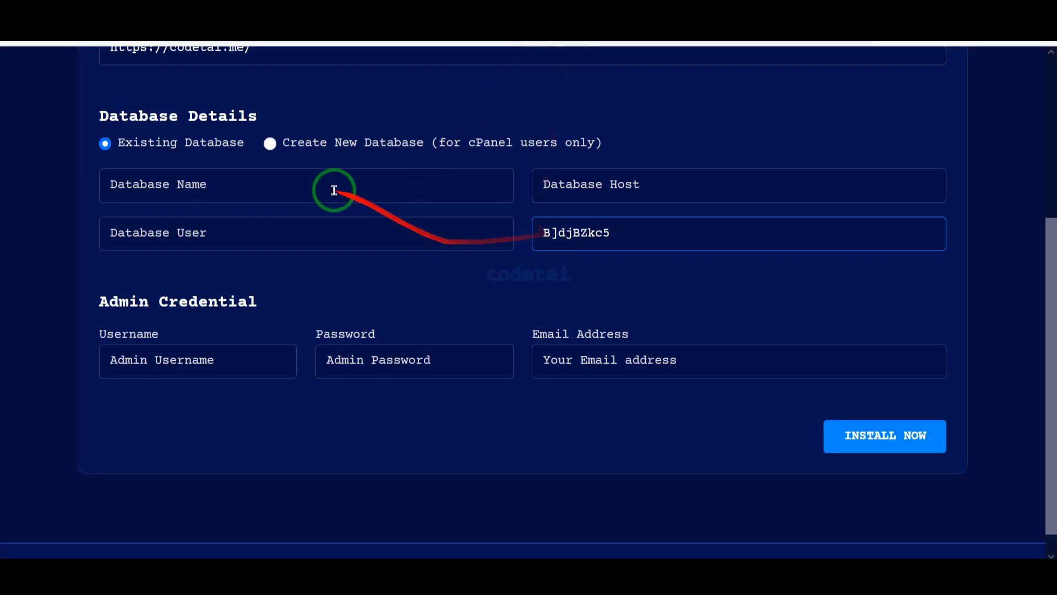
right_click(329, 189)
left_click(377, 290)
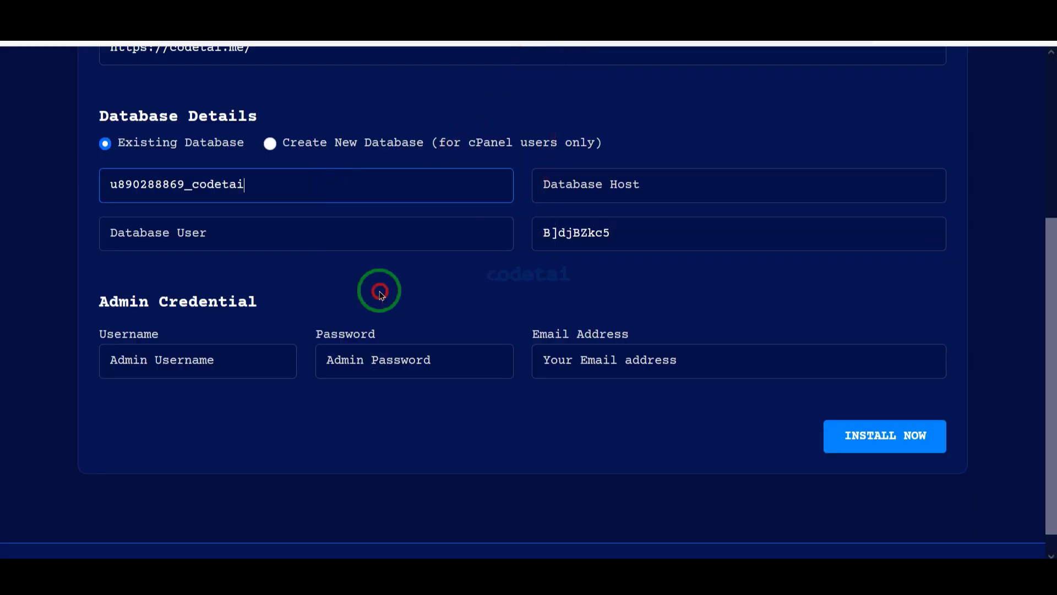
Copy the new MySQL user's full name from the Hostinger database list
left_click(231, 27)
double_click(419, 451)
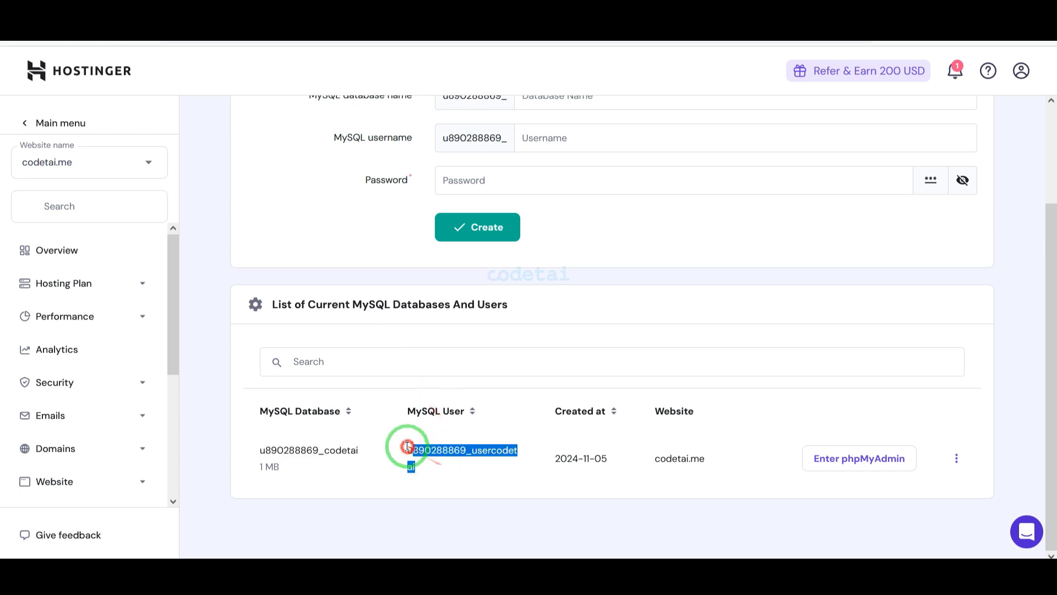
right_click(417, 446)
left_click(438, 249)
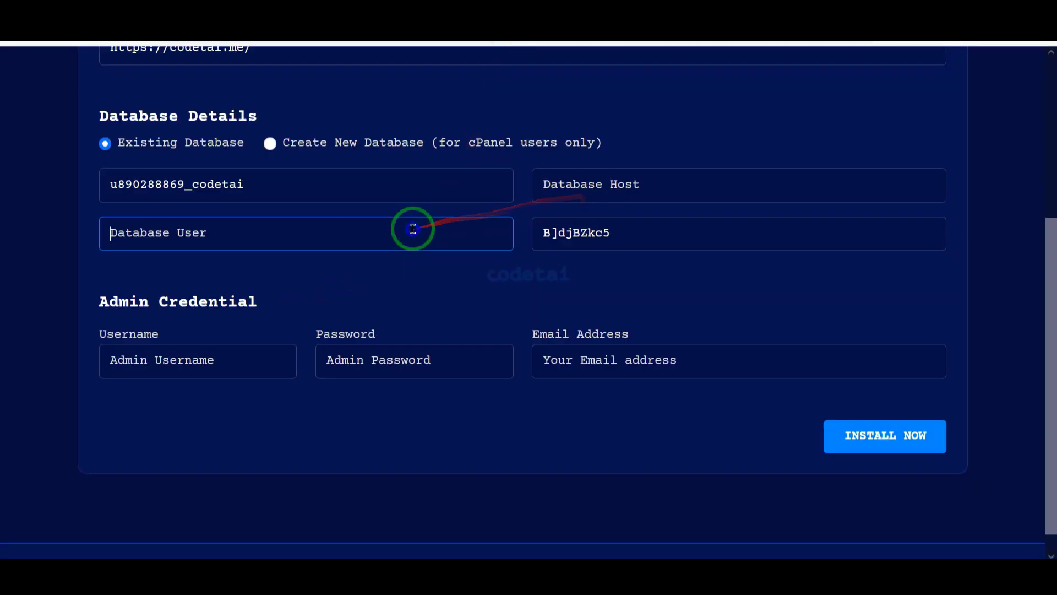
Paste the MySQL user into Database User and set the database host to localhost
right_click(413, 229)
left_click(461, 322)
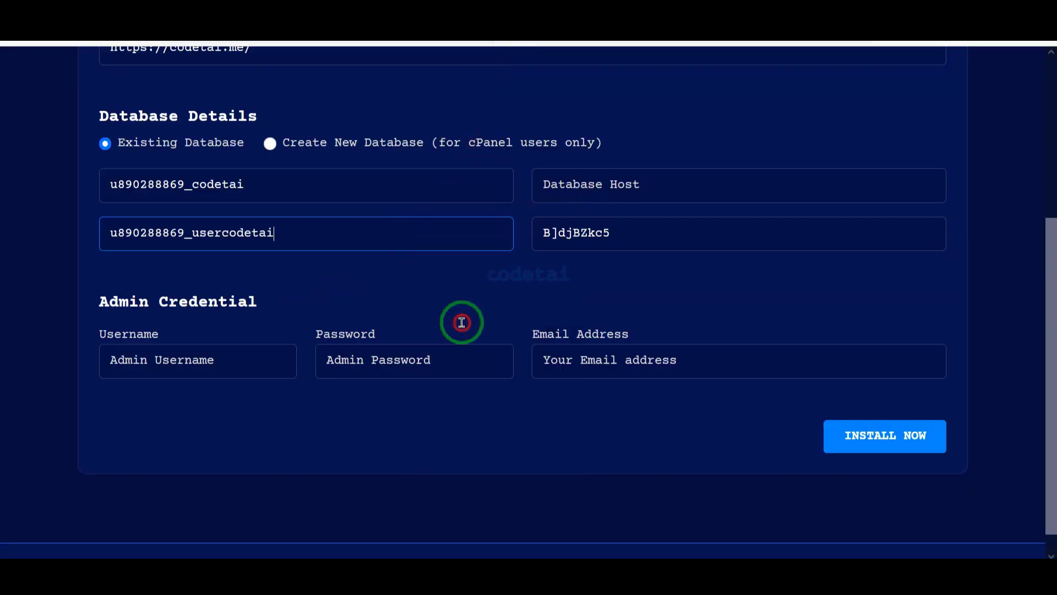
left_click(636, 194)
type("loca")
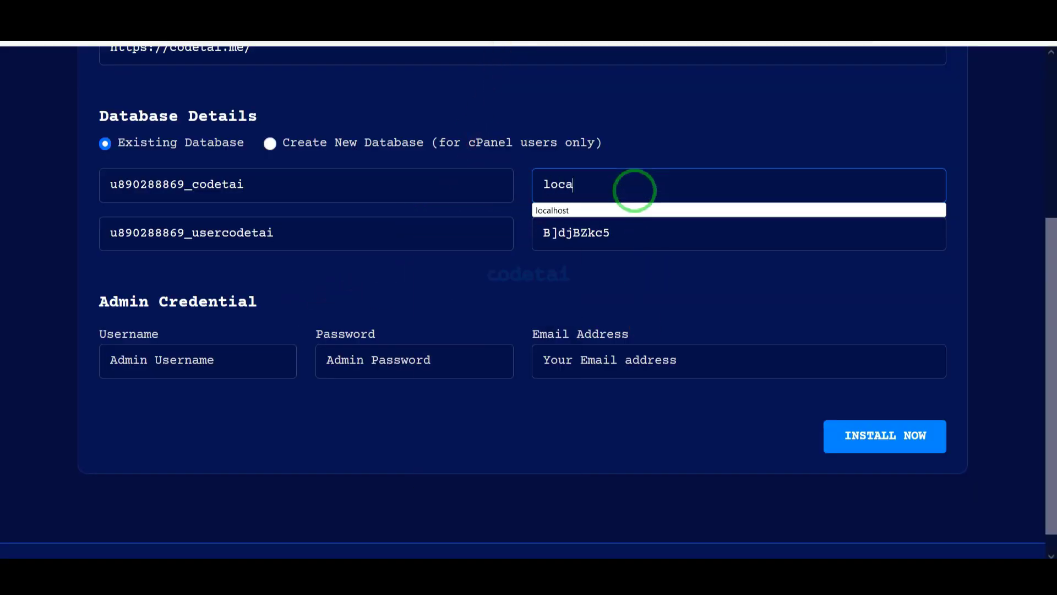
type("lhost")
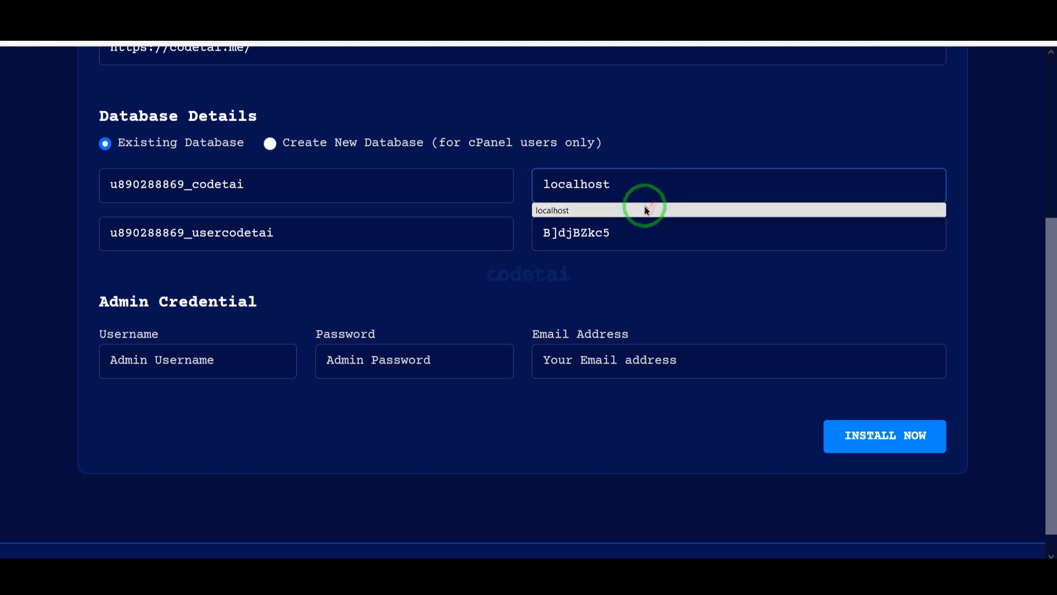
key("Tab")
Fill in the admin username, password and e-mail, then run the installation
left_click(171, 364)
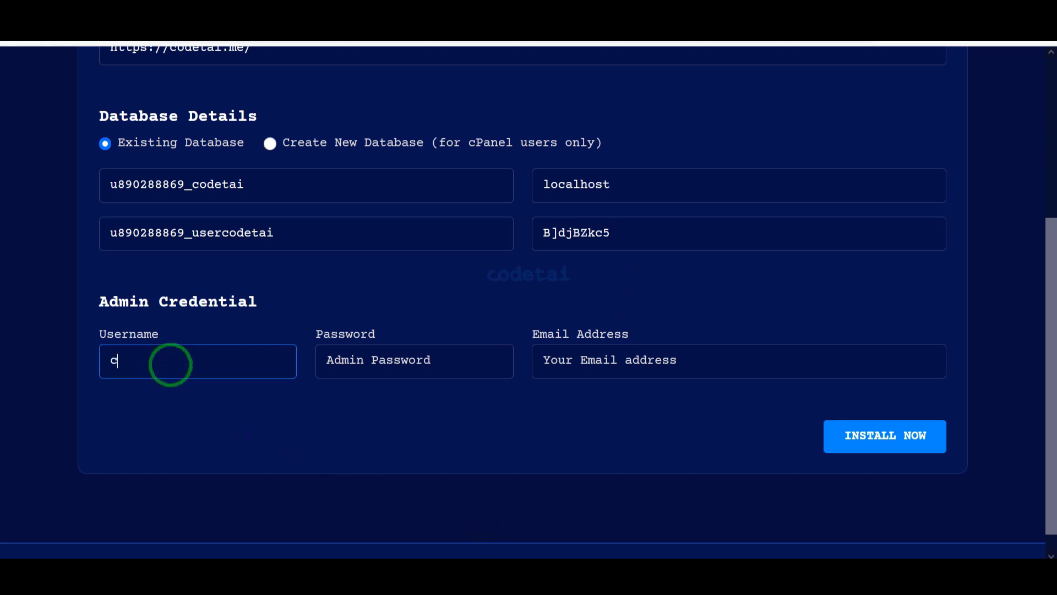
left_click(333, 369)
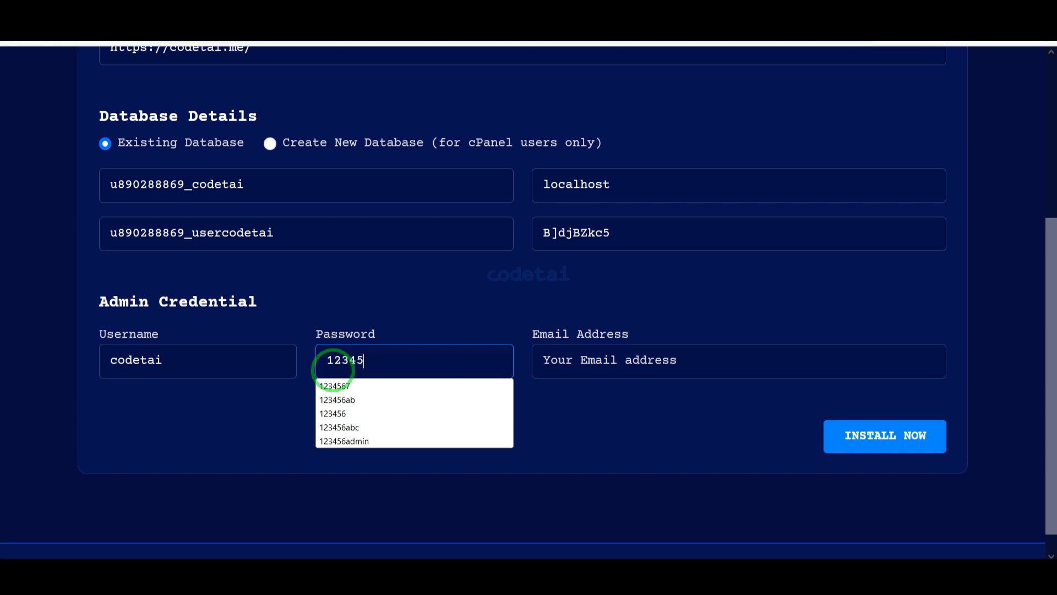
left_click(594, 369)
left_click(631, 398)
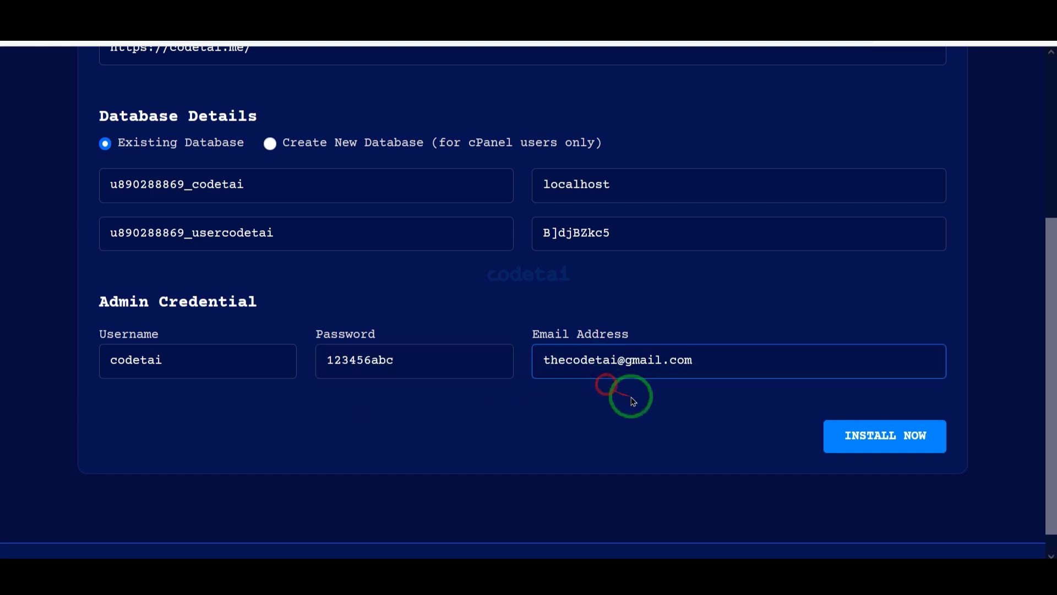
left_click(877, 449)
scroll(846, 444, "down", 2)
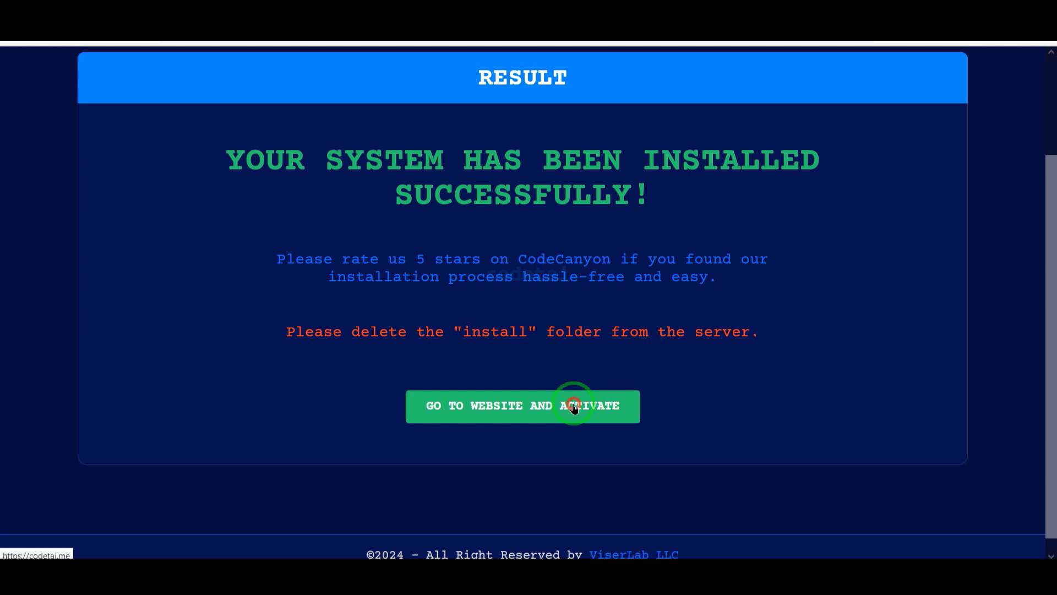
Paste the purchase code from the downloaded license certificate into the activation form
left_click(573, 406)
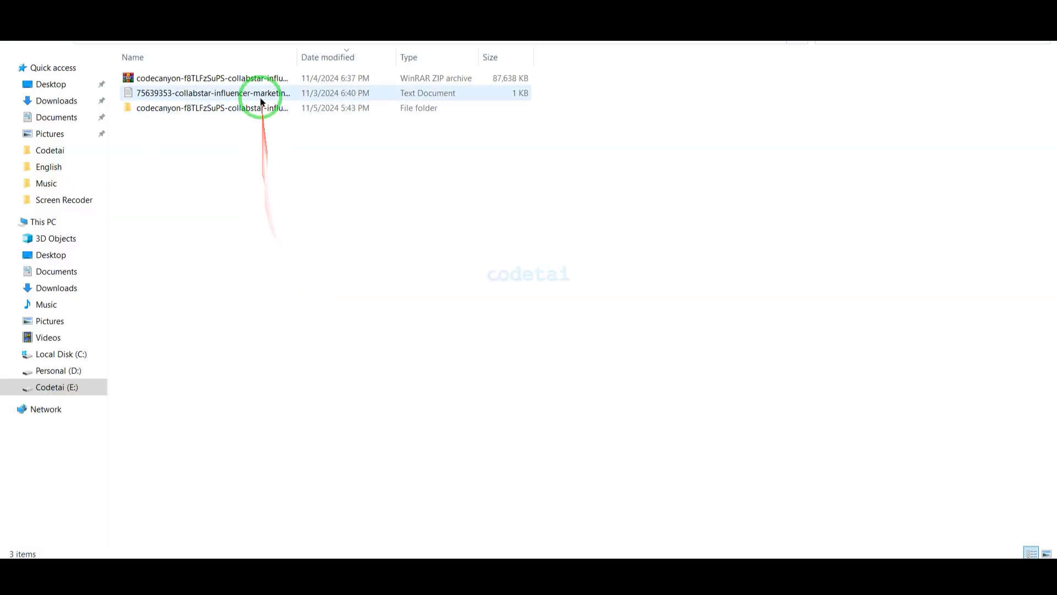
double_click(261, 95)
right_click(23, 343)
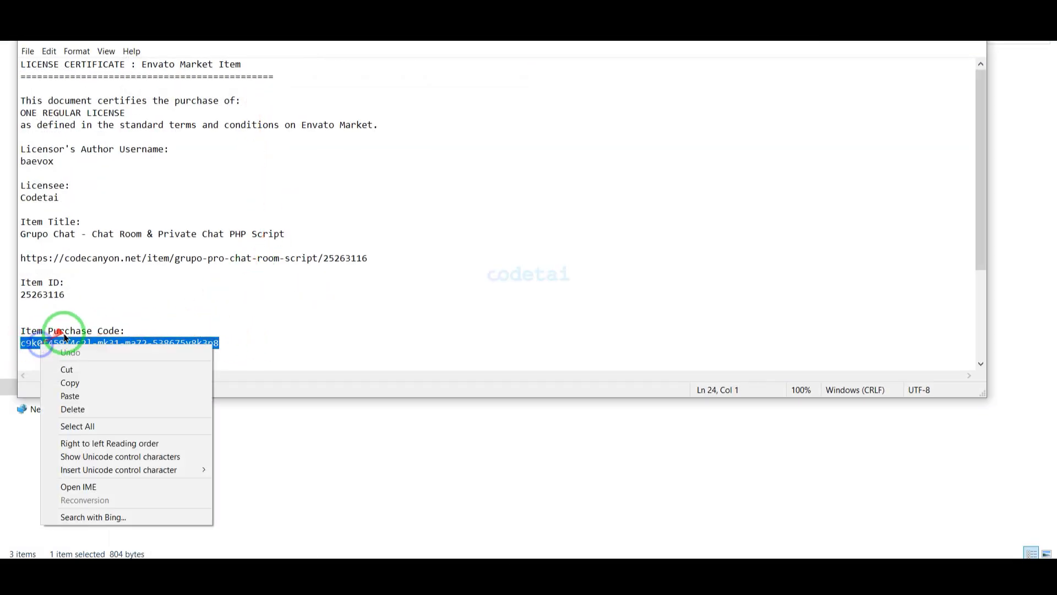
left_click(62, 383)
left_click(354, 567)
key("ctrl+v")
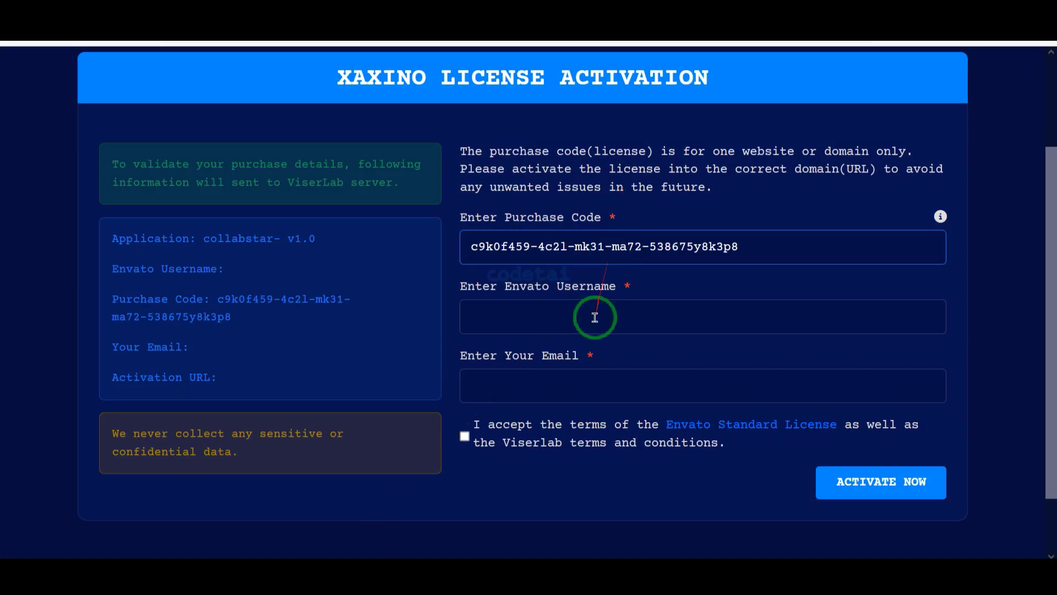
Enter the Envato username and e-mail, accept the terms and submit the activation
type("codeta")
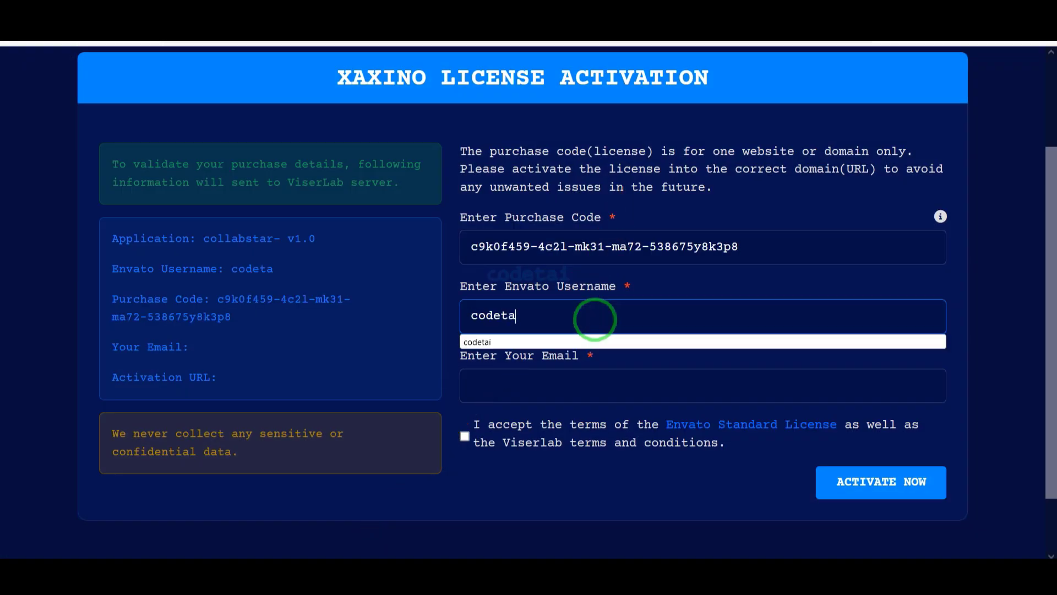
type("i")
left_click(595, 391)
type("t")
left_click(571, 408)
left_click(465, 436)
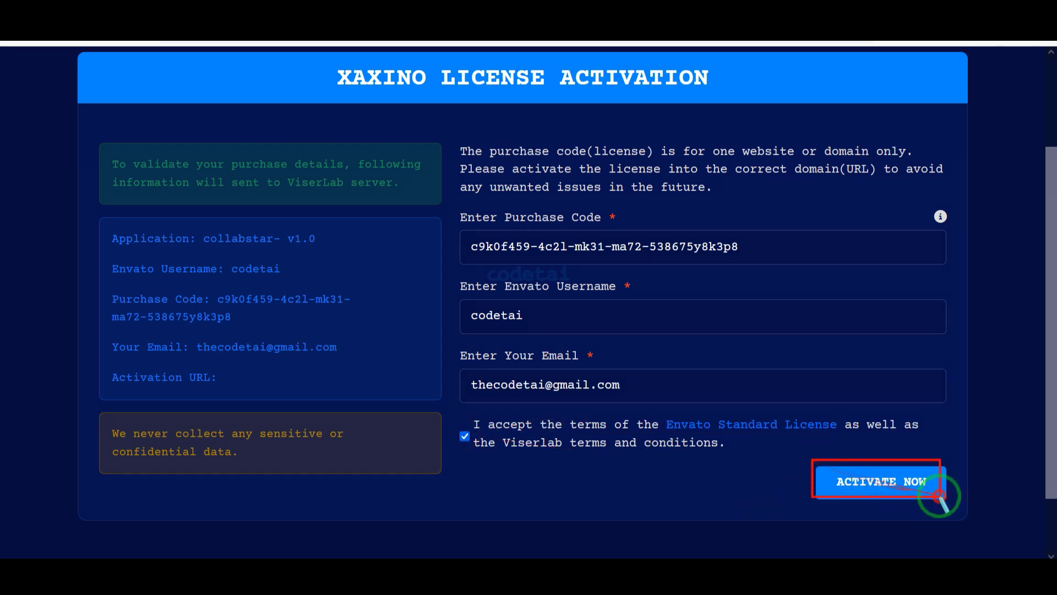
left_click(881, 482)
Scroll the public CollabStar home page down to the footer
scroll(671, 366, "down", 15)
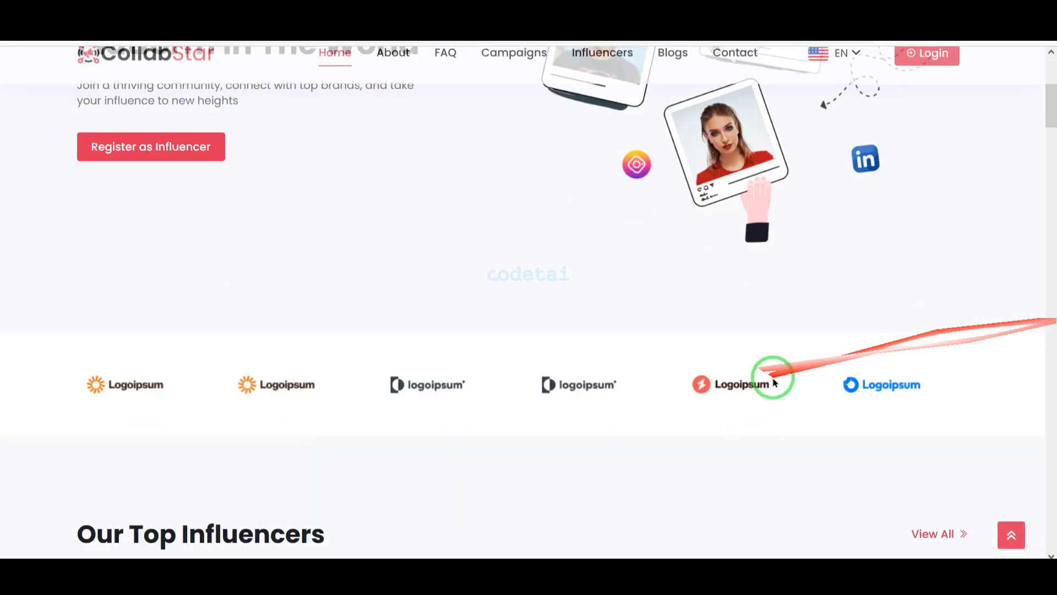
scroll(798, 411, "down", 15)
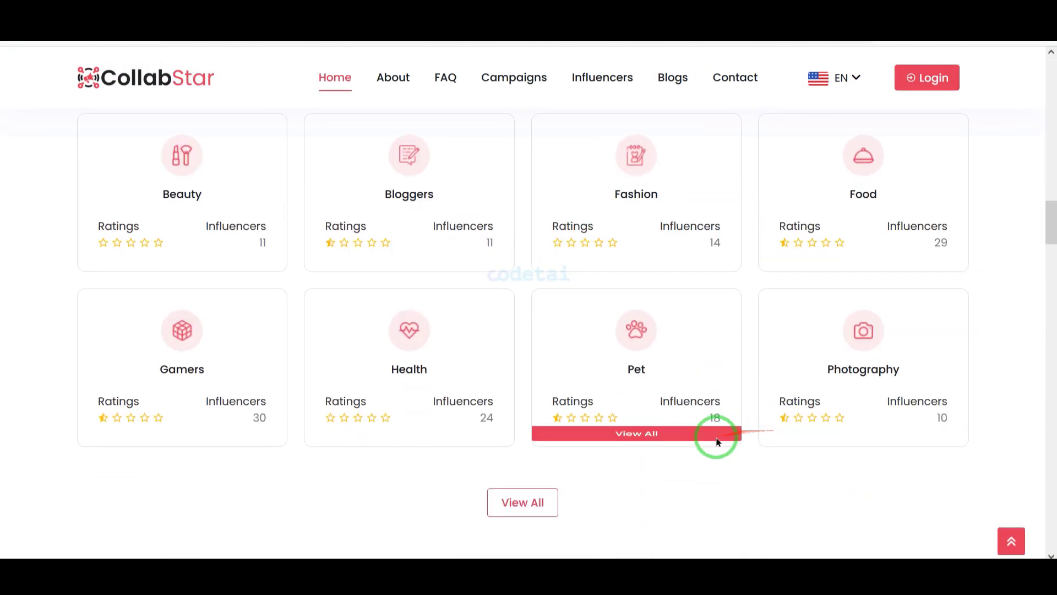
scroll(707, 444, "down", 15)
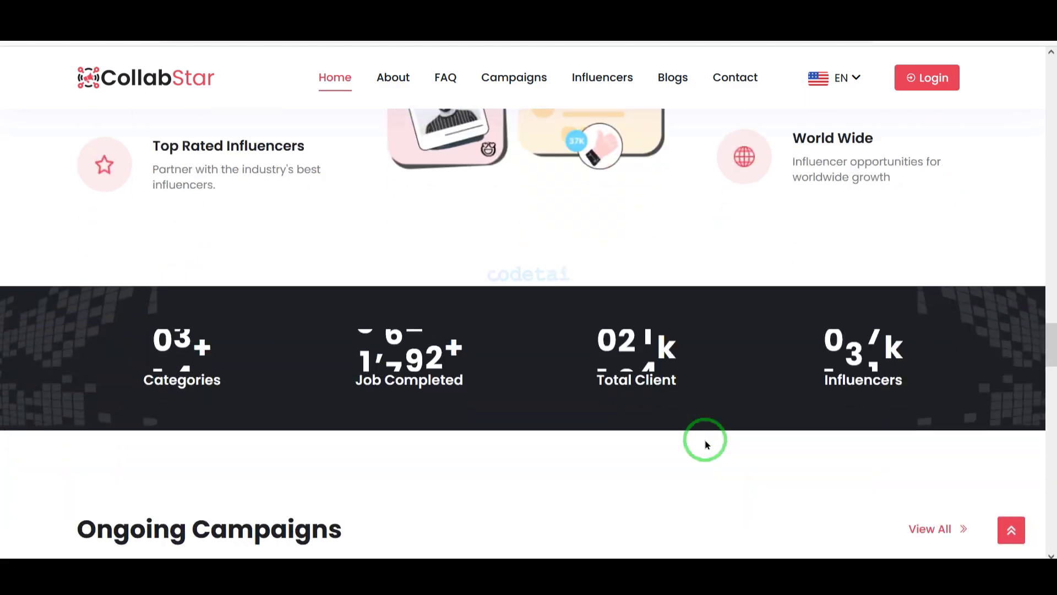
scroll(707, 444, "down", 15)
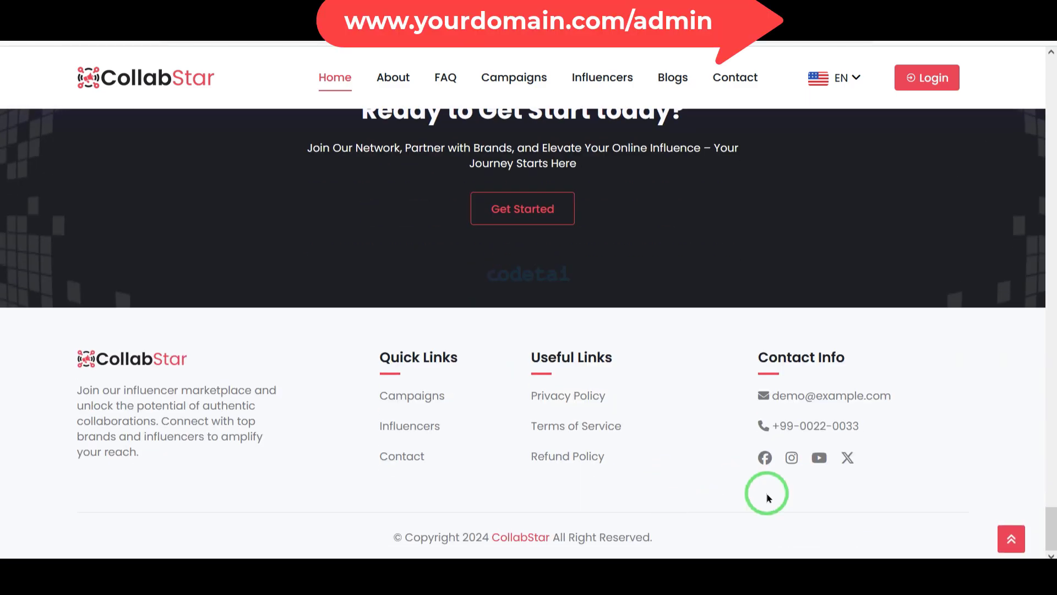
Load the site's /admin login page and pass the reCAPTCHA check
left_click(413, 30)
type("ab.com/collabstar/a")
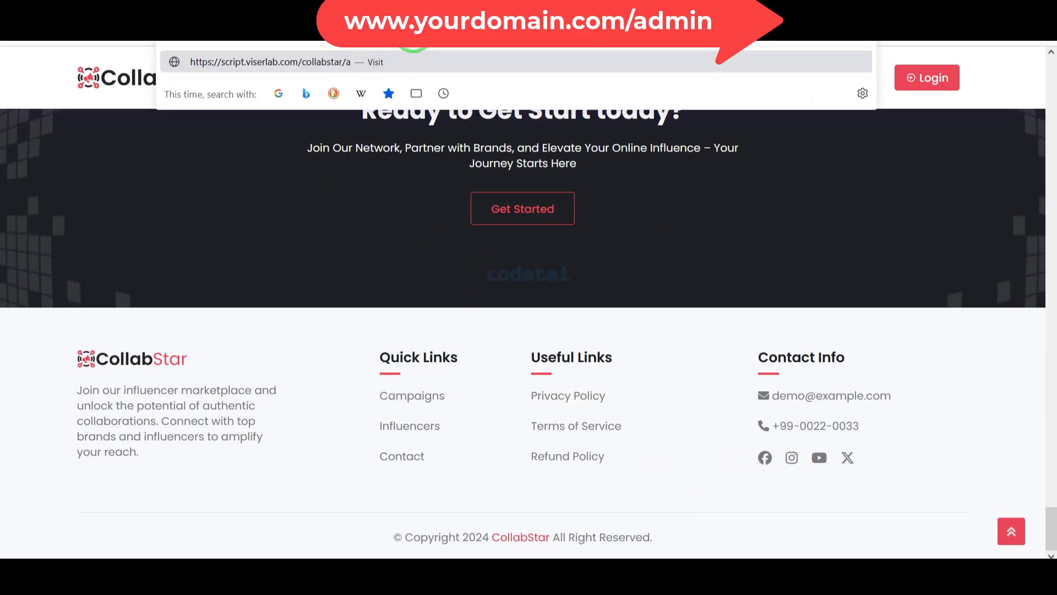
type("dmin")
key("Return")
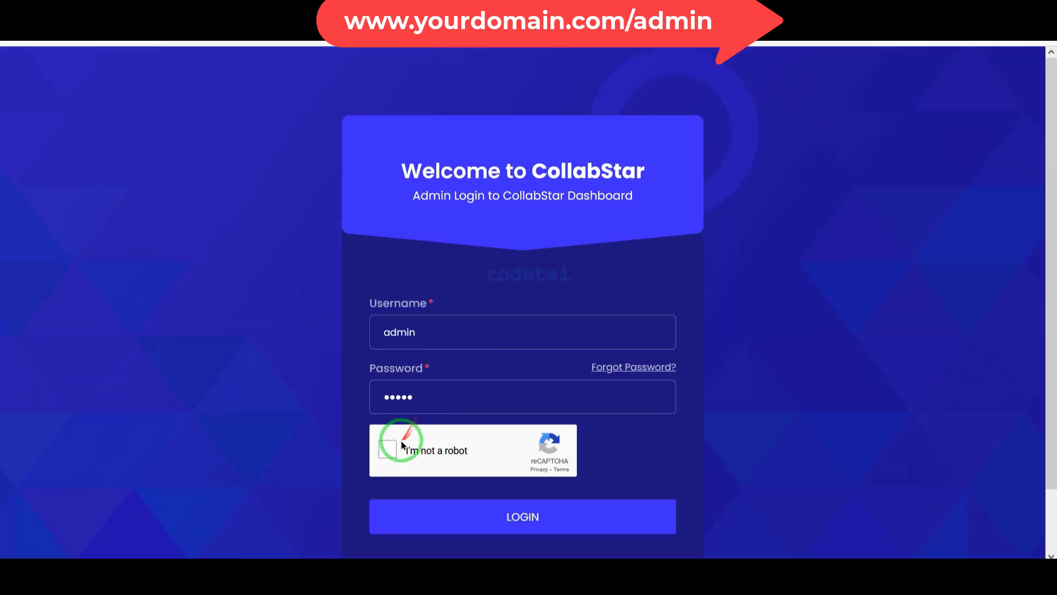
left_click(389, 441)
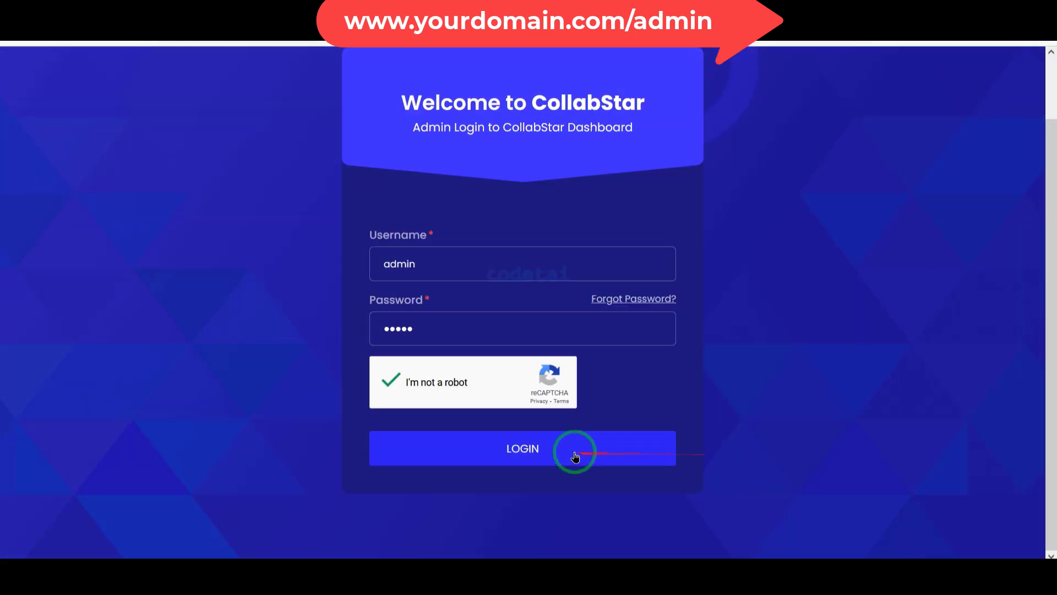
Log in and look over the CollabStar admin dashboard
left_click(557, 449)
scroll(642, 338, "down", 15)
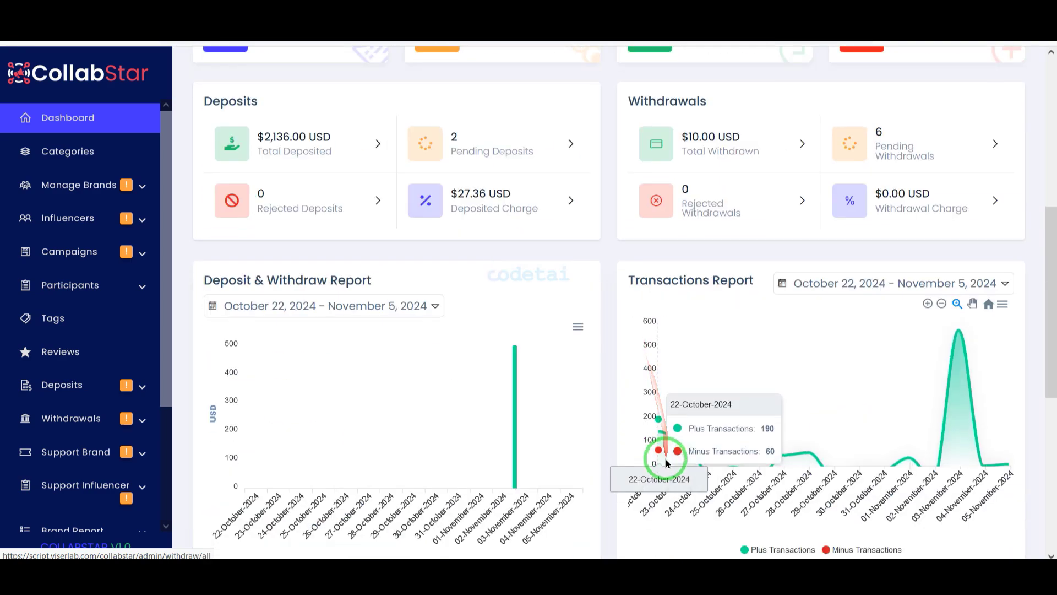
scroll(661, 385, "up", 15)
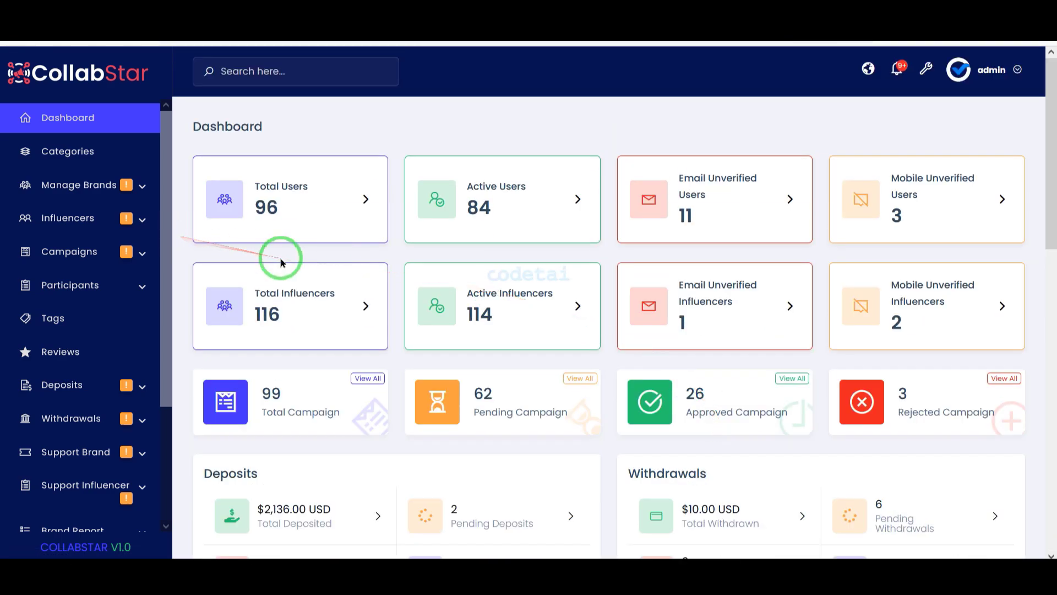
scroll(99, 323, "down", 3)
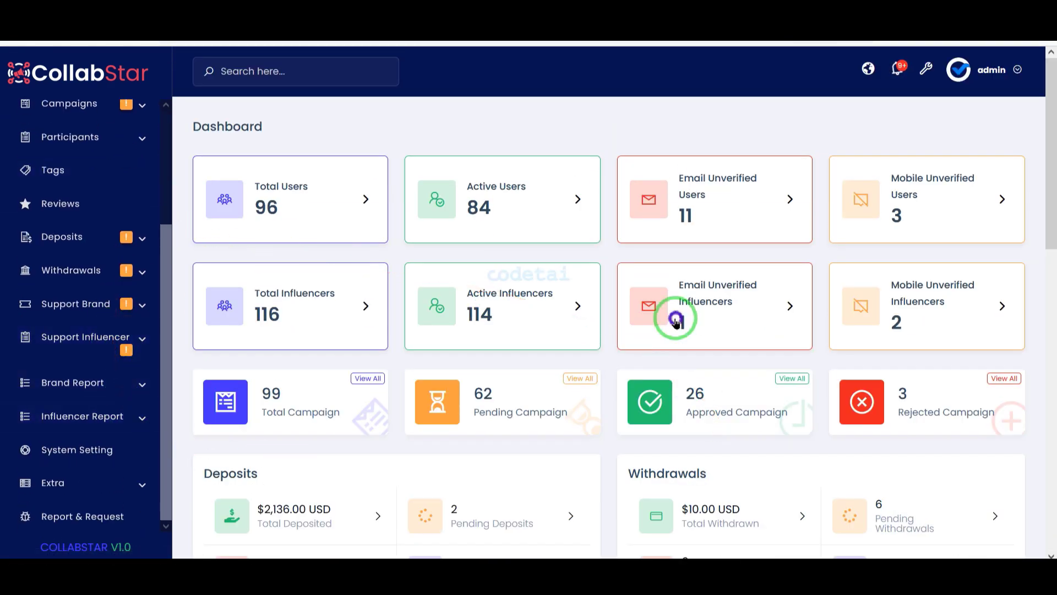
Open System Setting from the sidebar and then the General Setting form
left_click(153, 452)
scroll(796, 305, "down", 3)
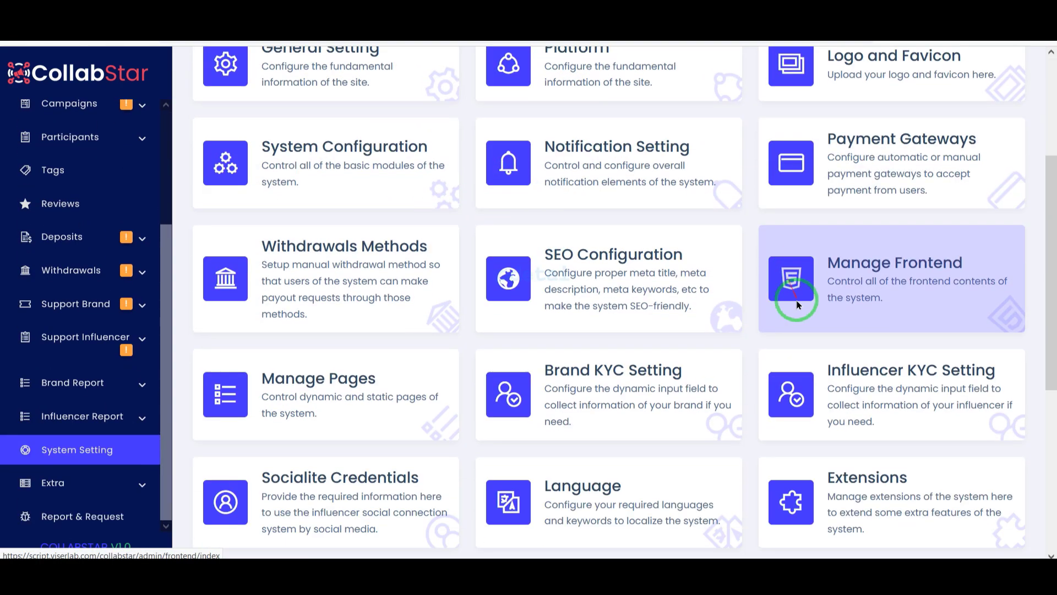
scroll(937, 496, "down", 5)
scroll(827, 466, "up", 6)
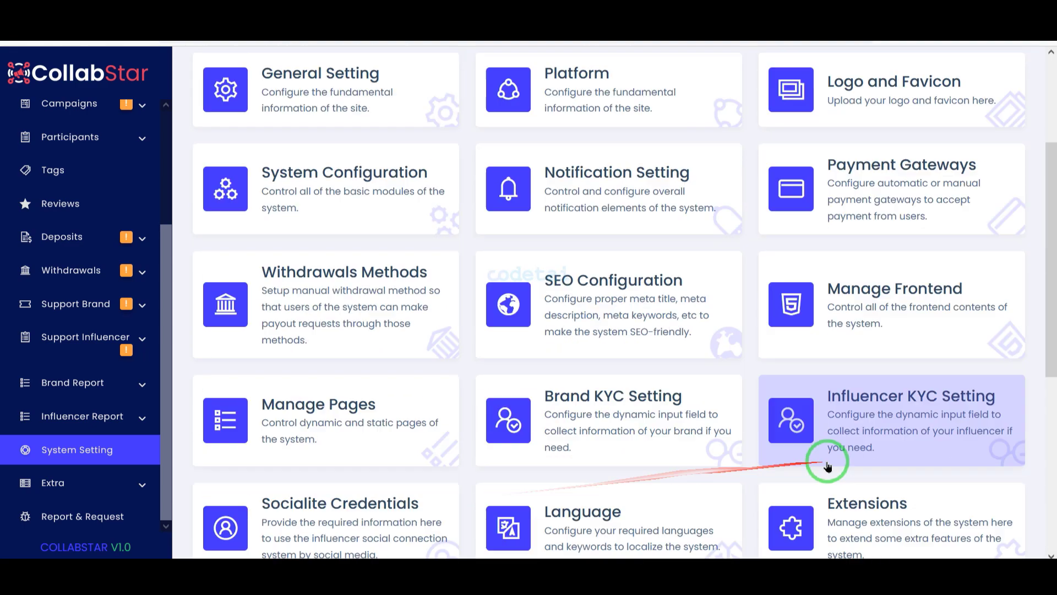
scroll(828, 466, "up", 3)
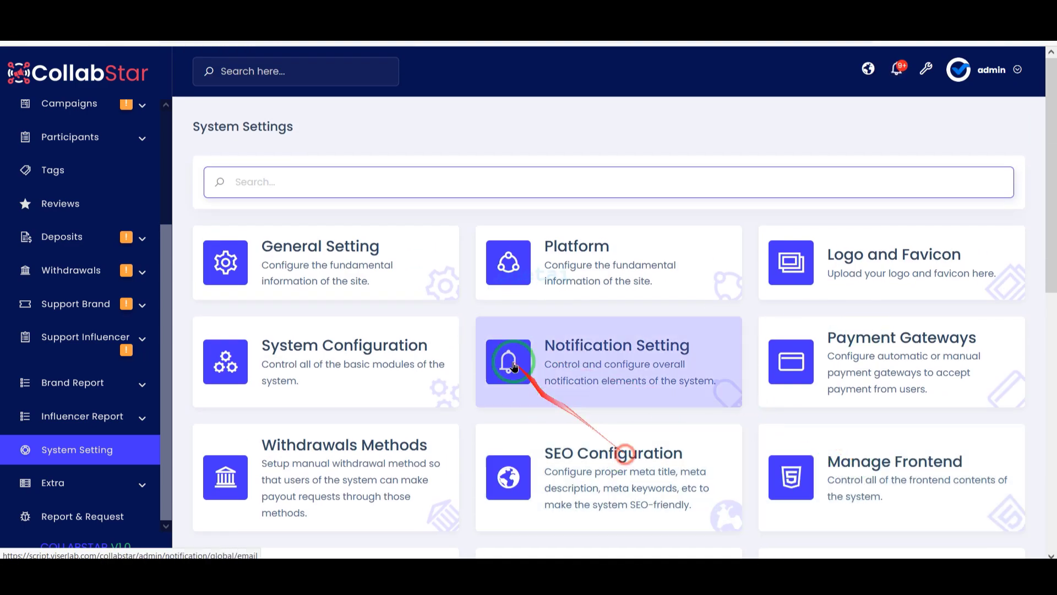
left_click(354, 277)
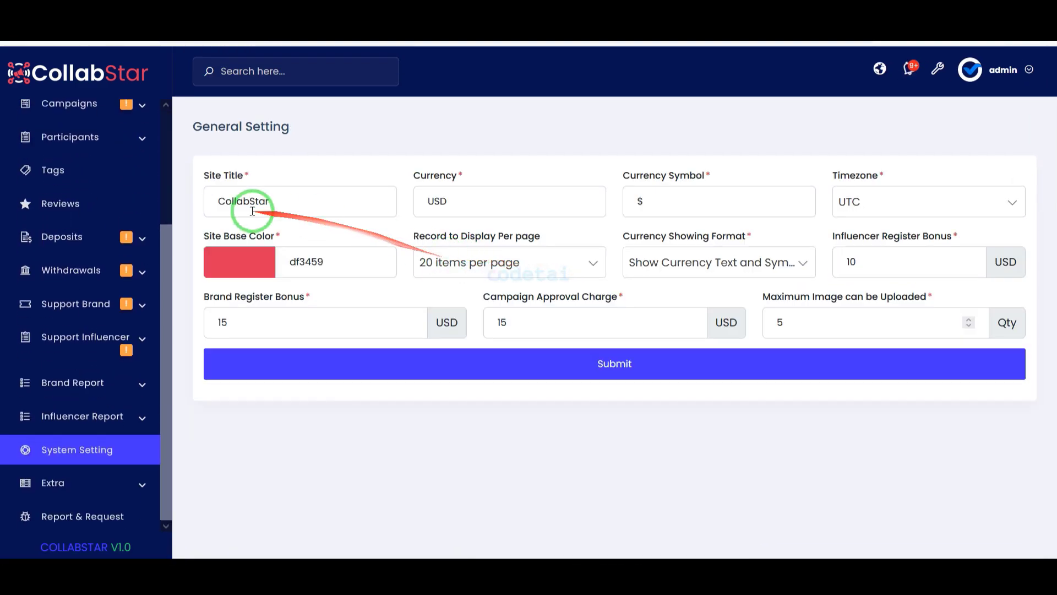
Save general settings with green base colour 34dfa0, 20 items per page, currency text and symbol
left_click_drag(306, 201, 164, 200)
left_click(238, 272)
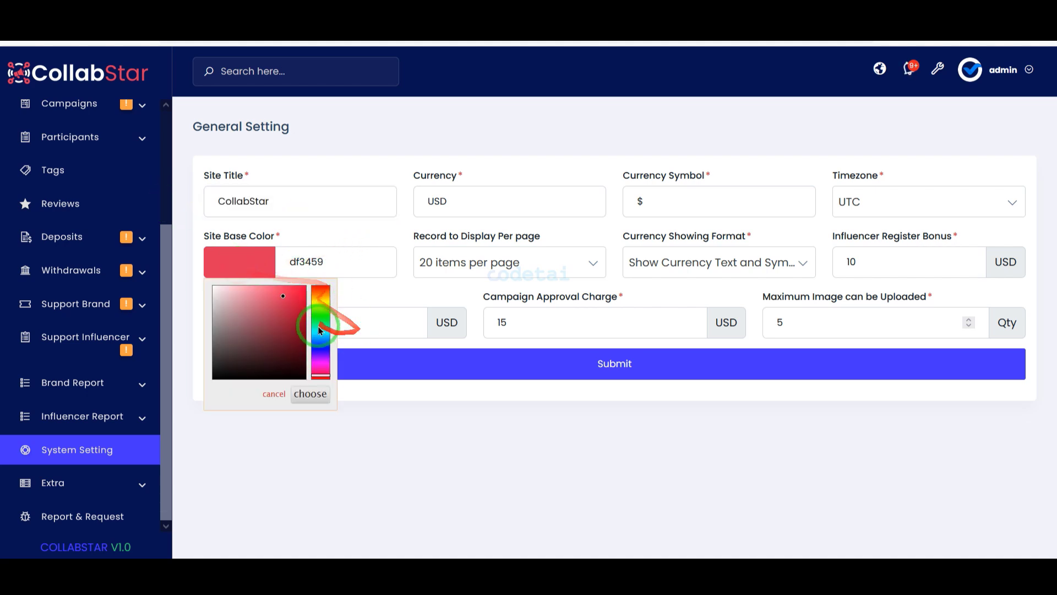
left_click(338, 320)
left_click(378, 257)
left_click(514, 253)
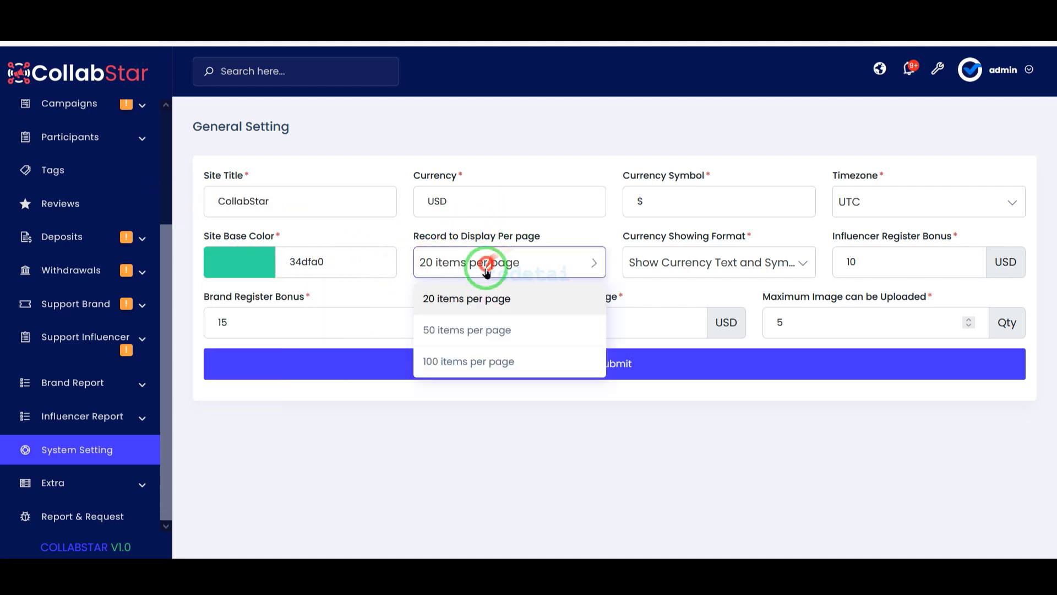
left_click(557, 281)
left_click(704, 263)
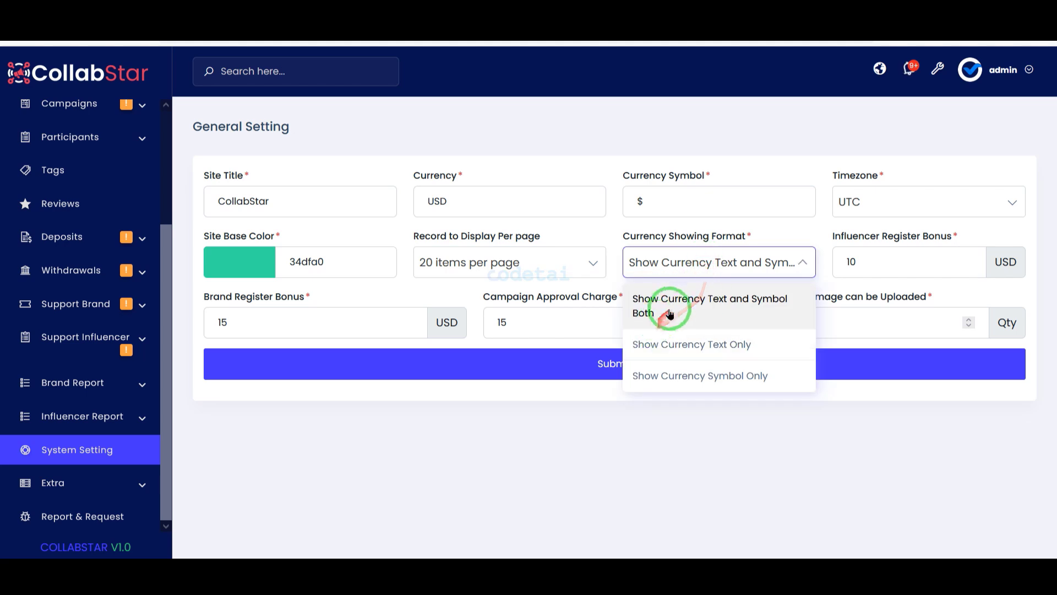
left_click(668, 308)
left_click(704, 374)
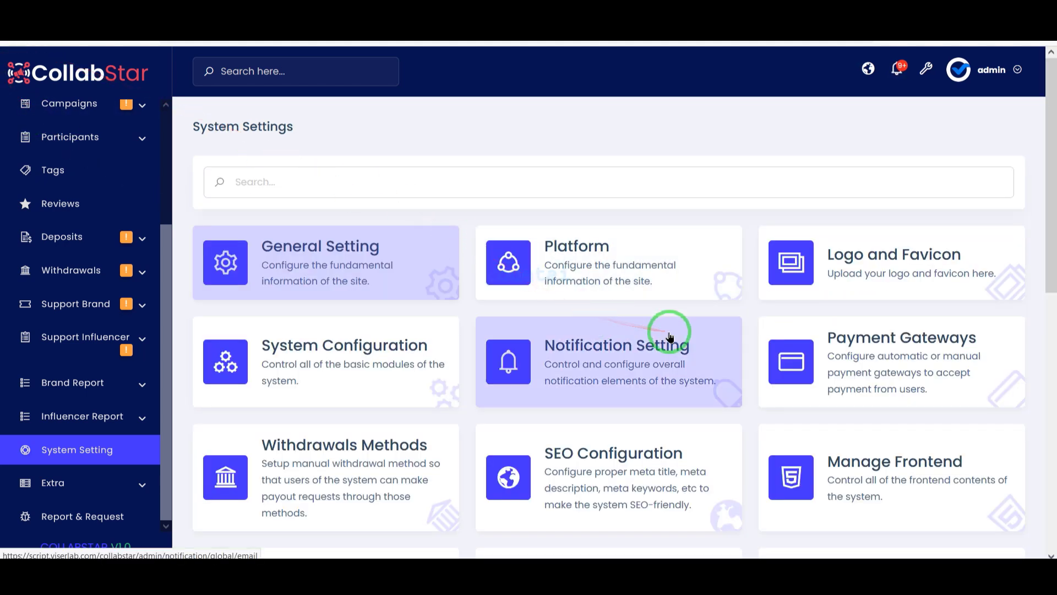
Check the Logo and Favicon page, then return to the System Settings overview
left_click(867, 258)
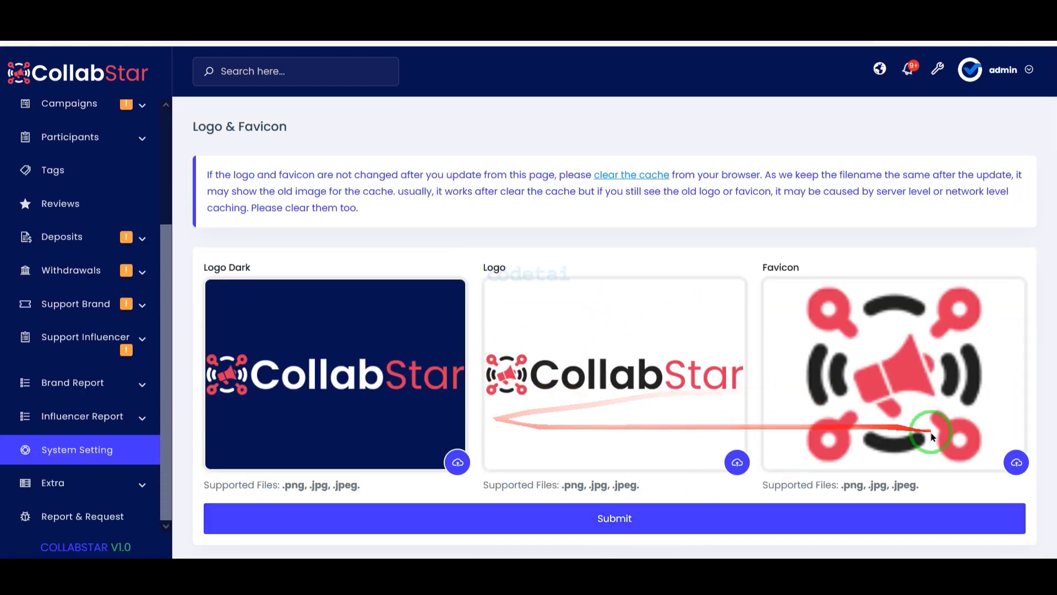
left_click(4, 44)
scroll(553, 379, "down", 4)
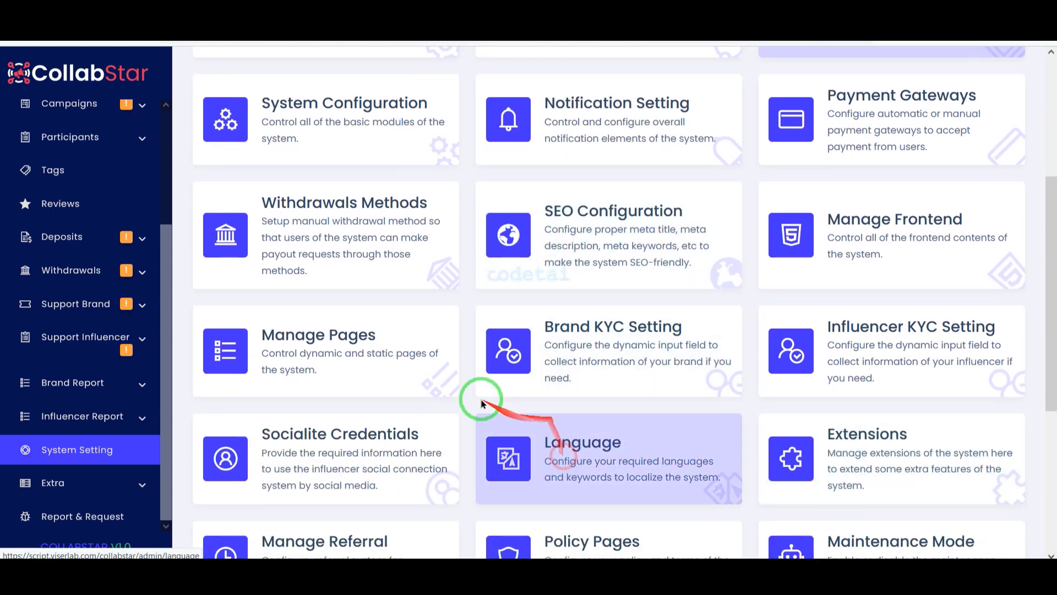
Enable Force SSL in System Configuration and save the changes
left_click(363, 123)
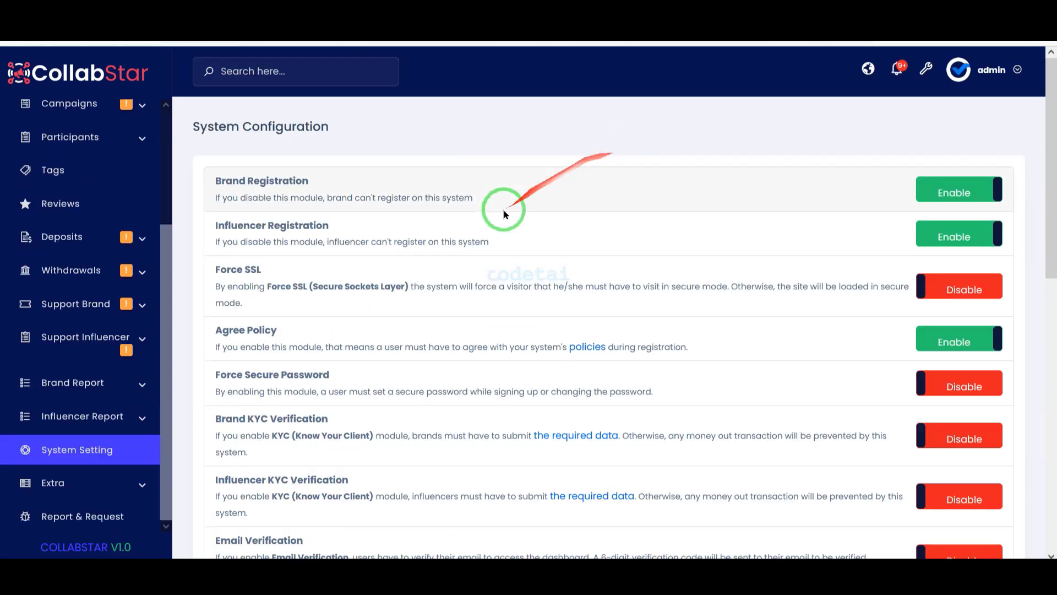
scroll(479, 226, "down", 2)
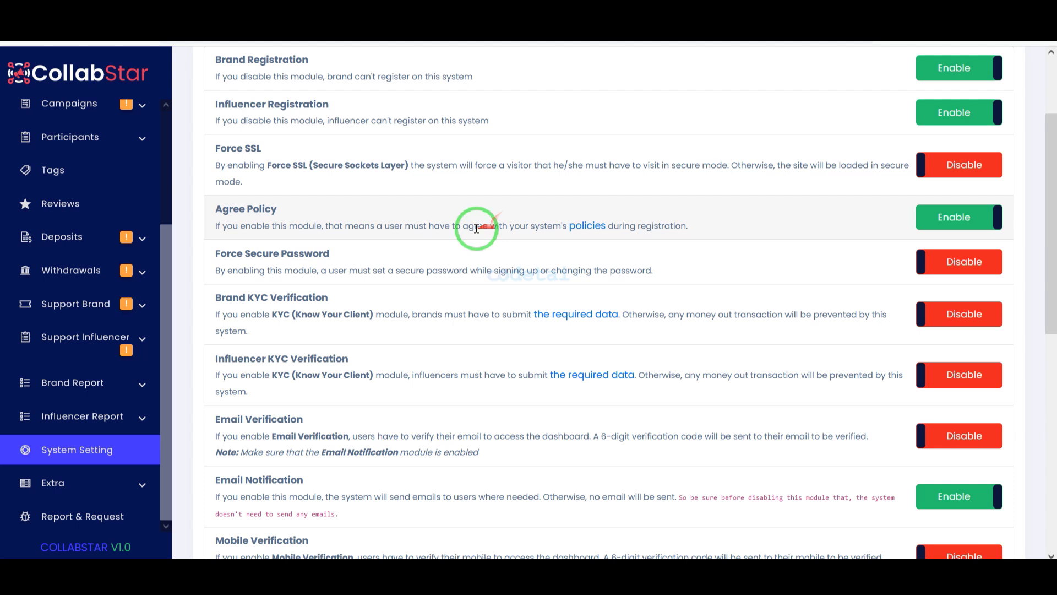
left_click(955, 169)
scroll(936, 286, "down", 2)
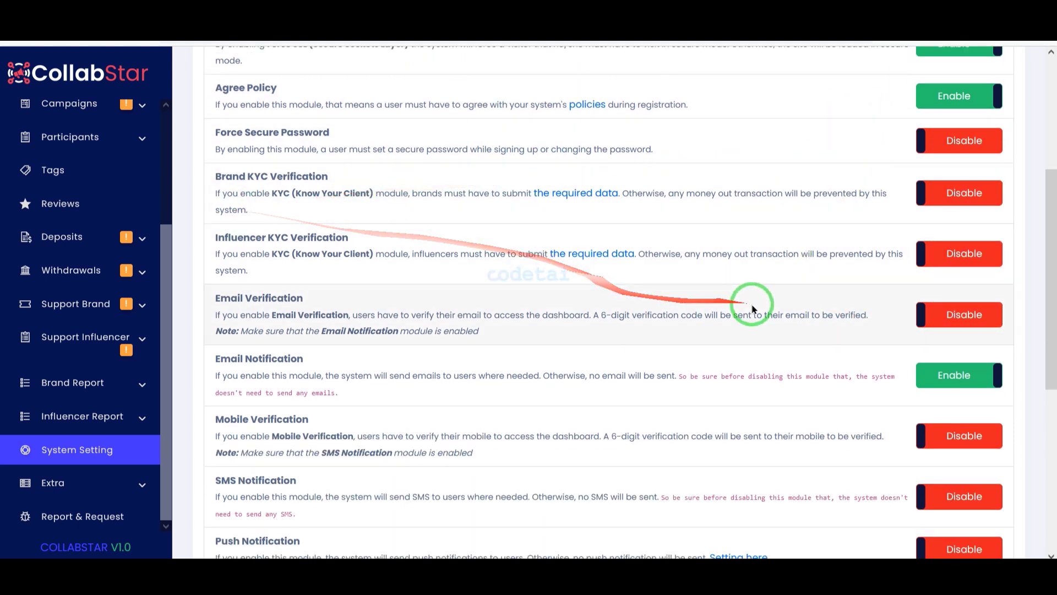
scroll(946, 355, "down", 6)
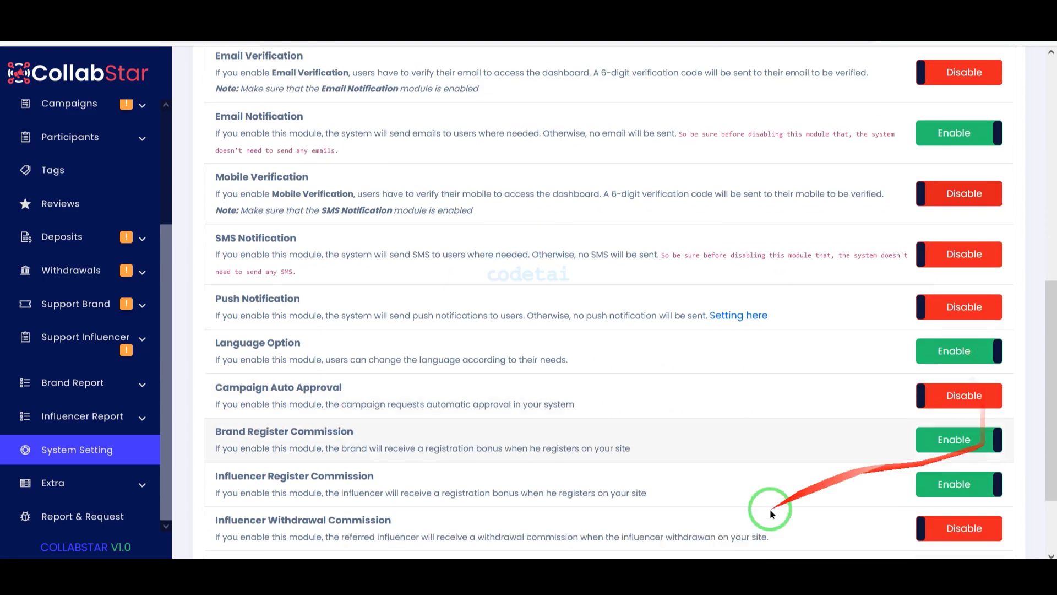
left_click(820, 527)
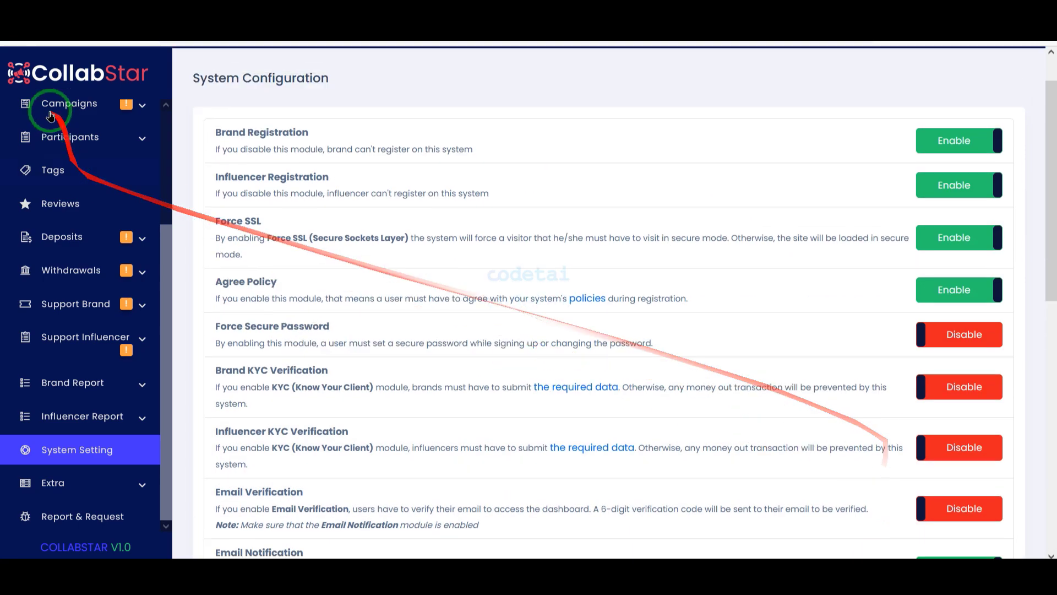
Return to the System Settings overview and scroll through its settings cards
left_click(44, 41)
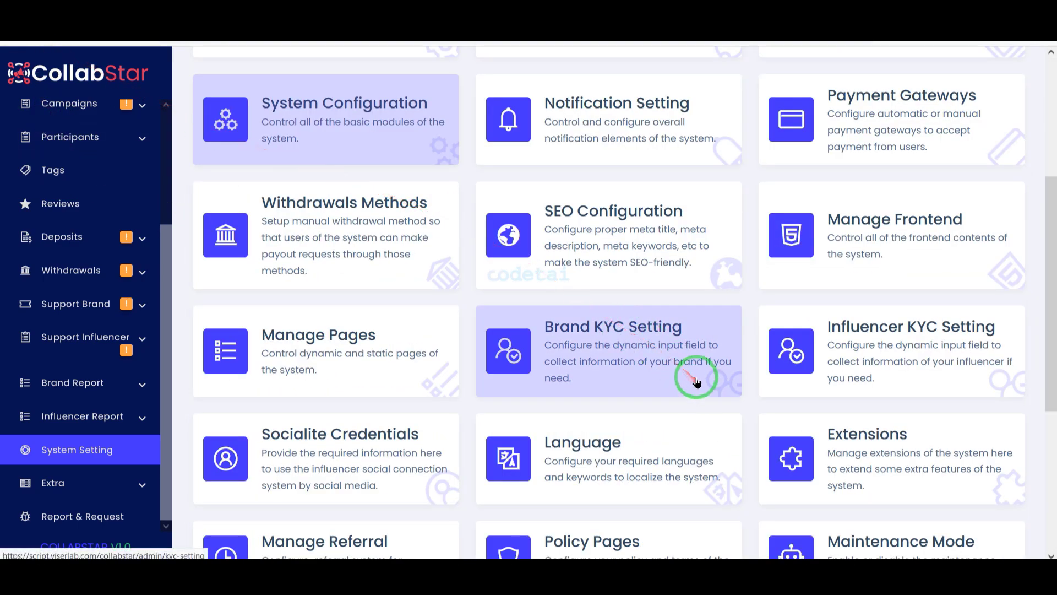
scroll(650, 419, "down", 5)
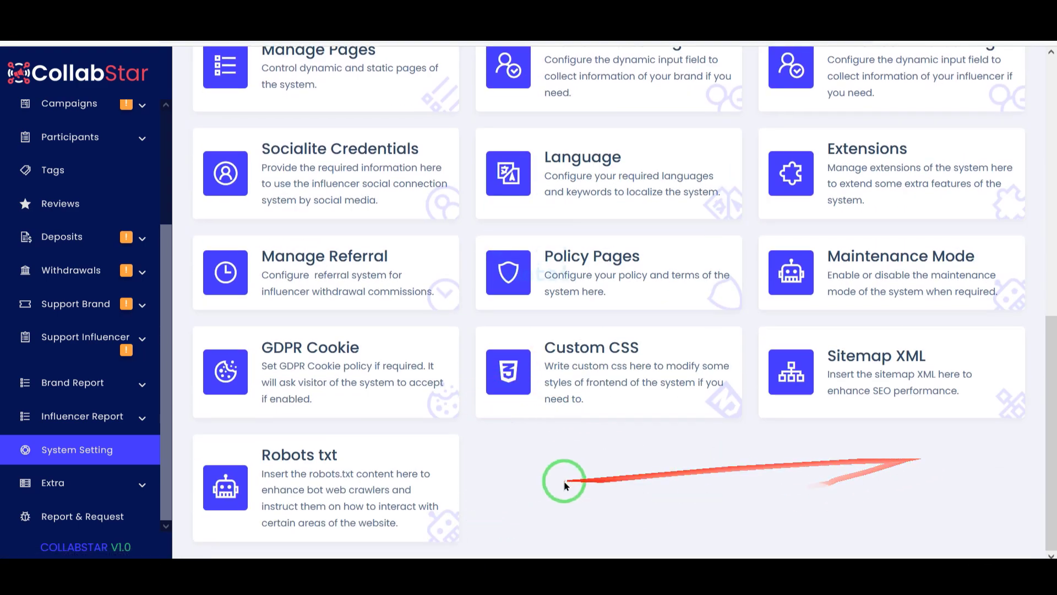
scroll(851, 445, "up", 4)
scroll(851, 445, "up", 5)
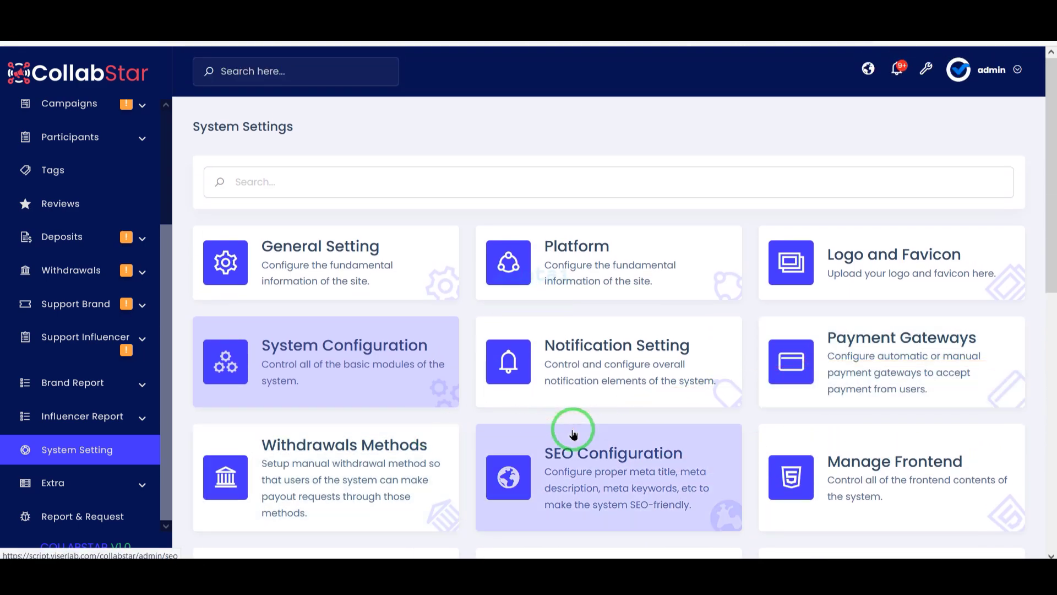
scroll(165, 303, "up", 3)
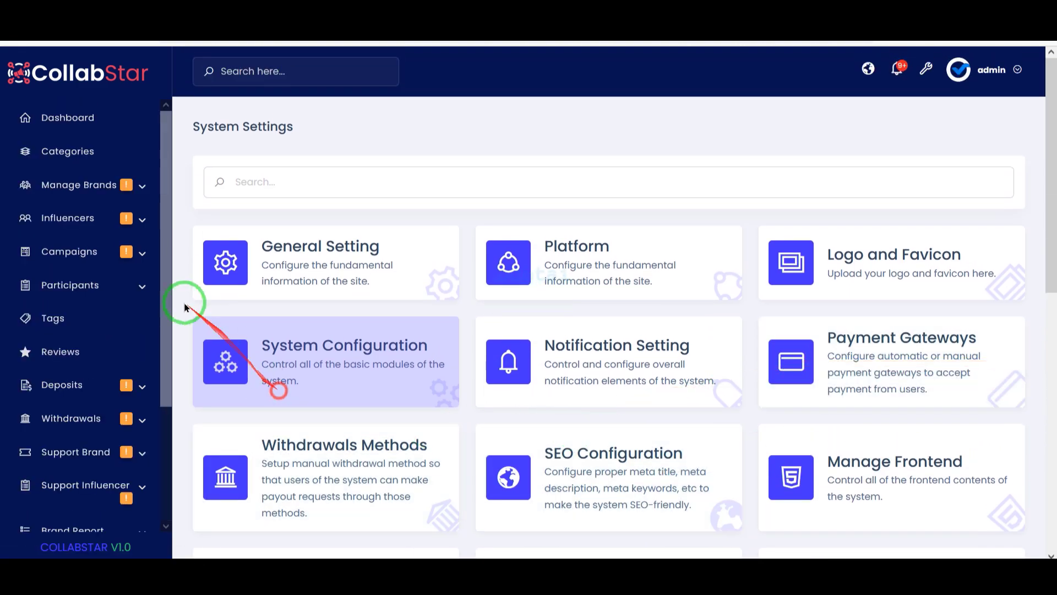
From the Dashboard, expand the Manage Brands, Influencers, Campaigns, Deposits and Withdrawals menus
left_click(88, 119)
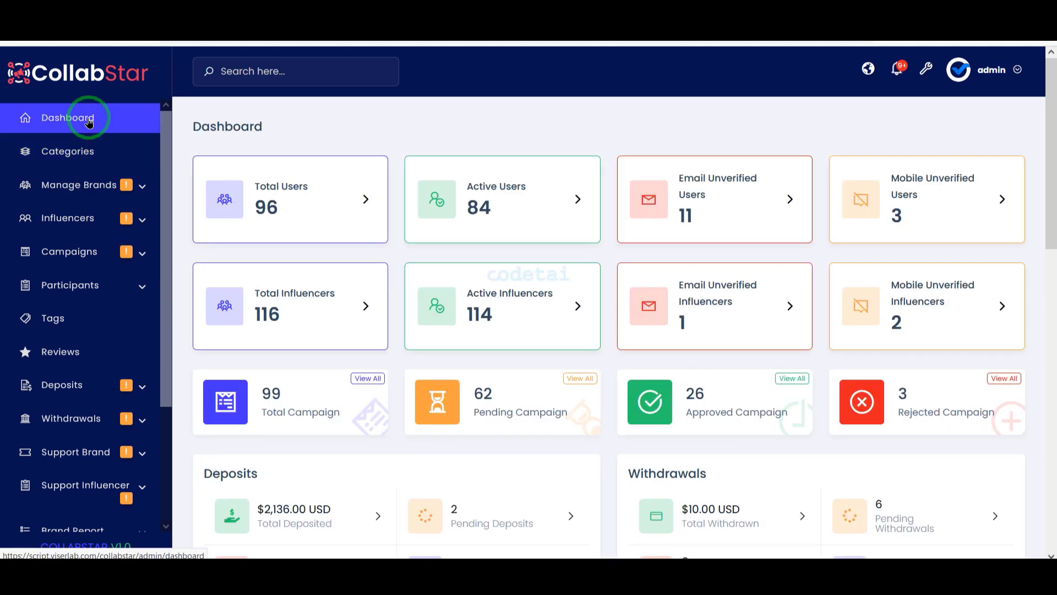
left_click(99, 175)
scroll(111, 358, "down", 3)
left_click(114, 295)
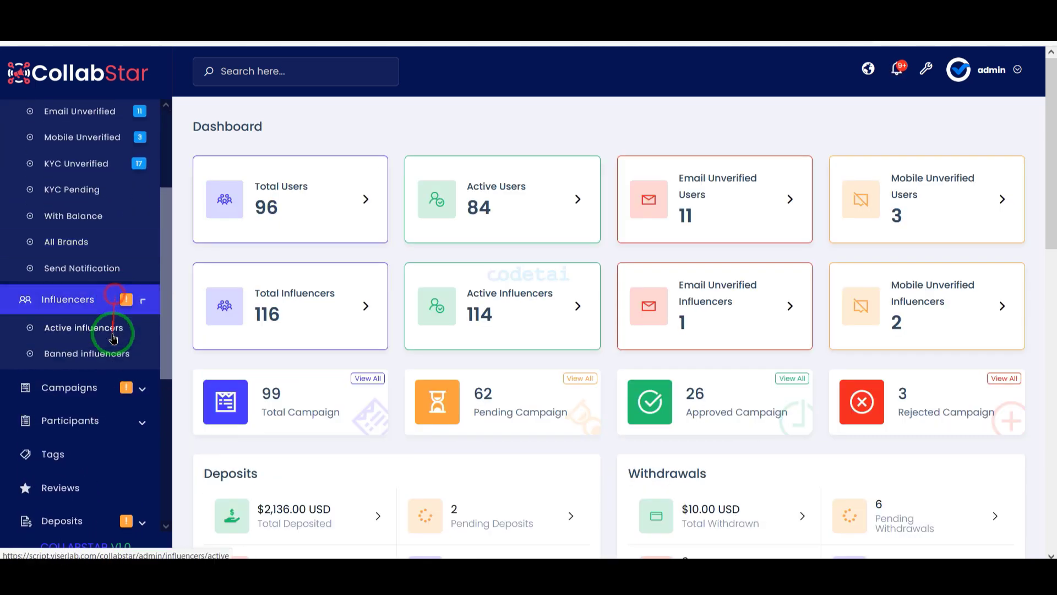
scroll(116, 341, "down", 2)
left_click(111, 259)
scroll(119, 347, "down", 5)
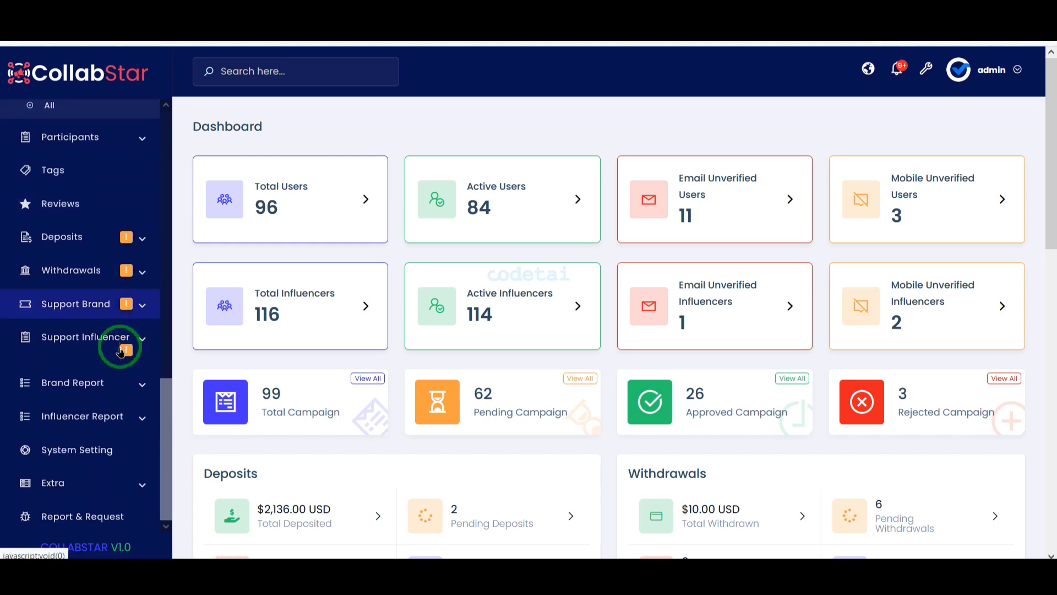
left_click(104, 237)
scroll(104, 353, "down", 3)
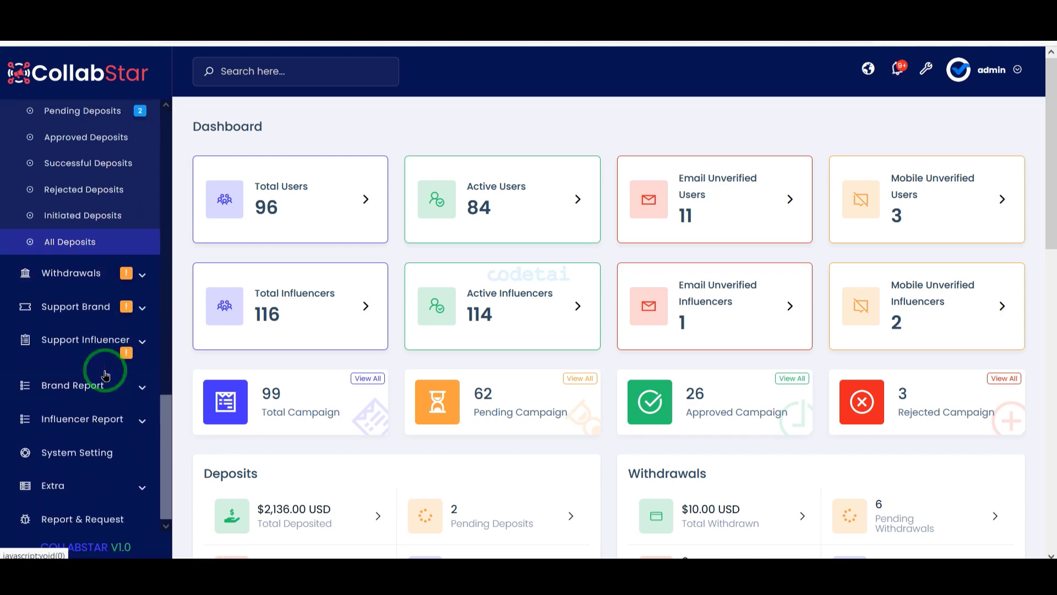
left_click(110, 286)
scroll(133, 320, "down", 2)
Expand the support ticket and brand report menus, view System Setting, then return to Dashboard
left_click(130, 306)
scroll(126, 352, "down", 2)
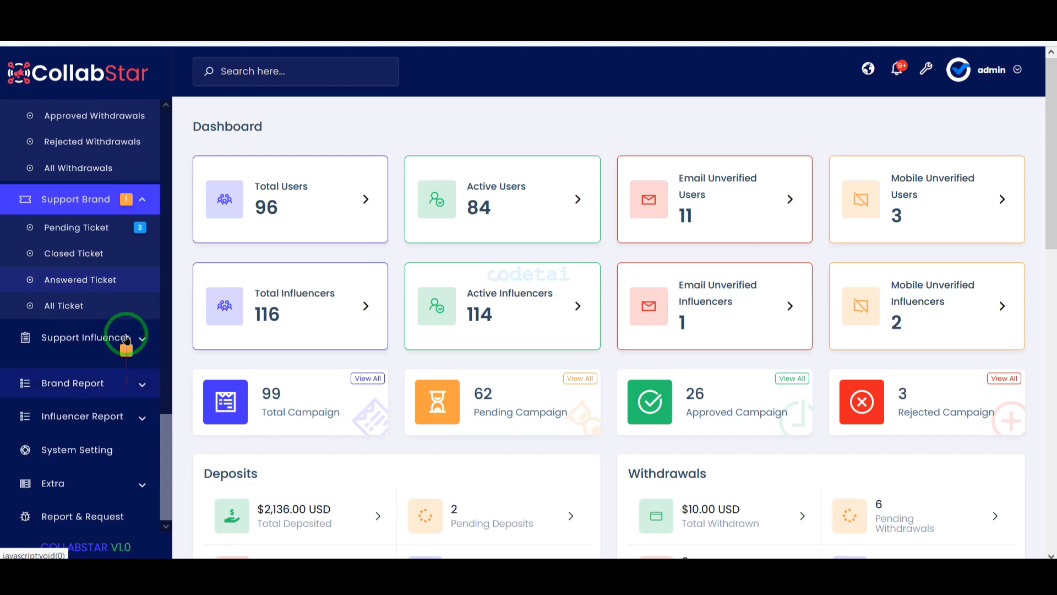
left_click(126, 338)
scroll(137, 386, "down", 2)
left_click(137, 382)
scroll(140, 422, "down", 1)
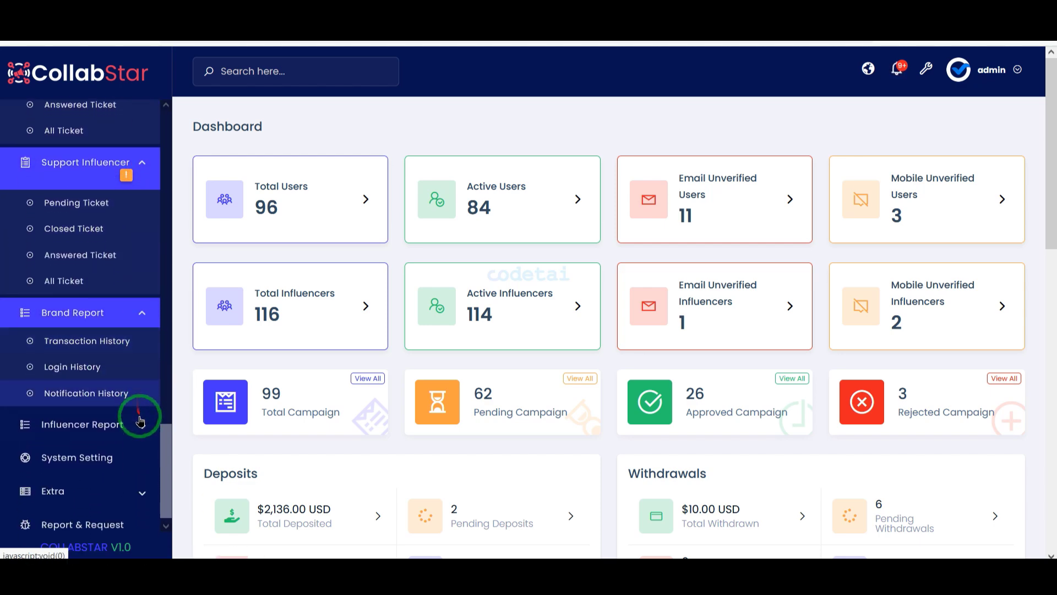
left_click(141, 452)
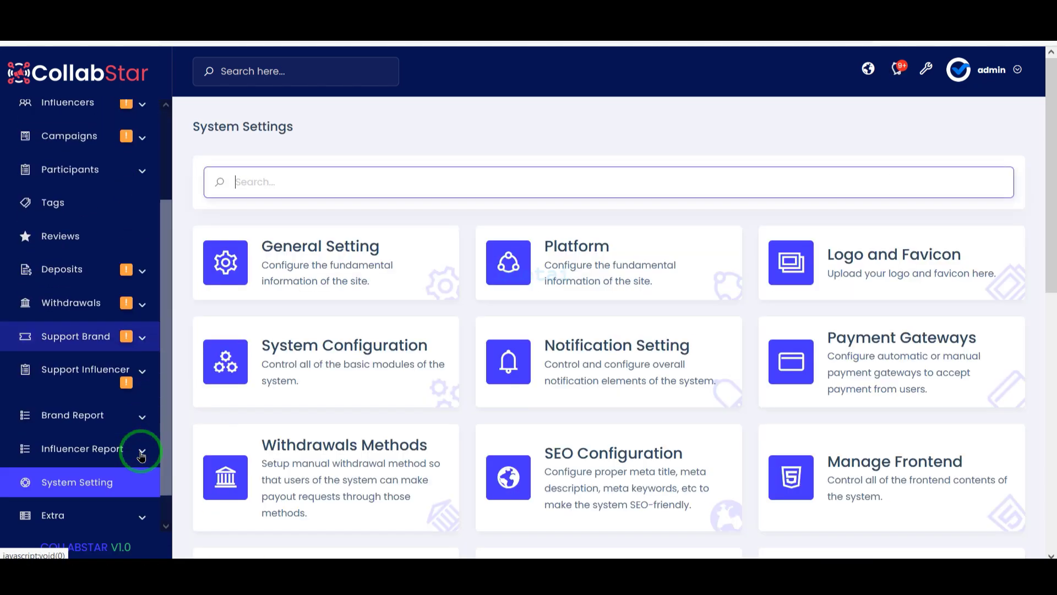
scroll(142, 451, "down", 5)
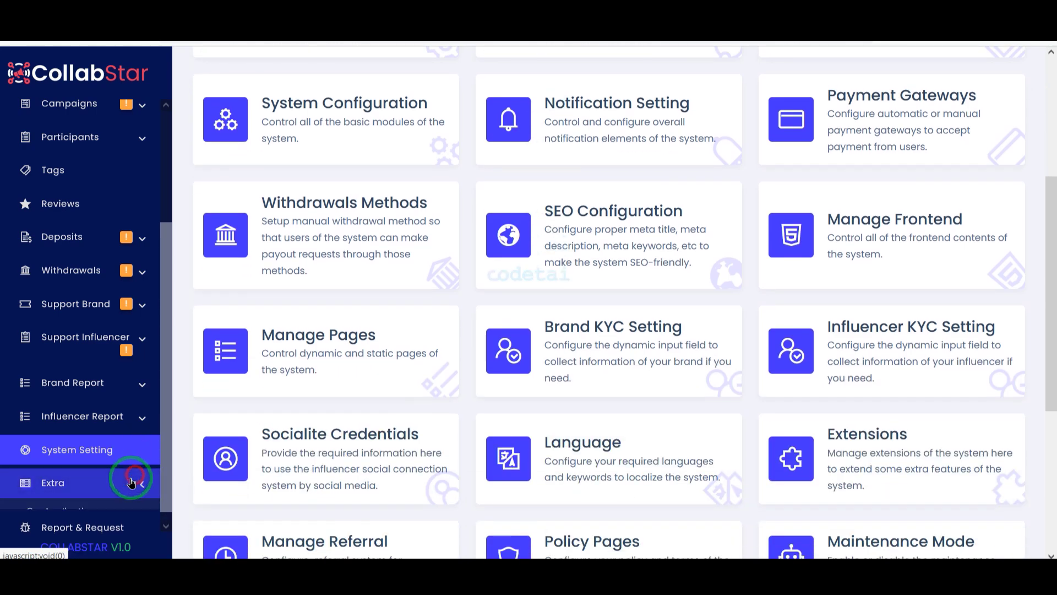
scroll(121, 496, "down", 2)
scroll(105, 441, "up", 10)
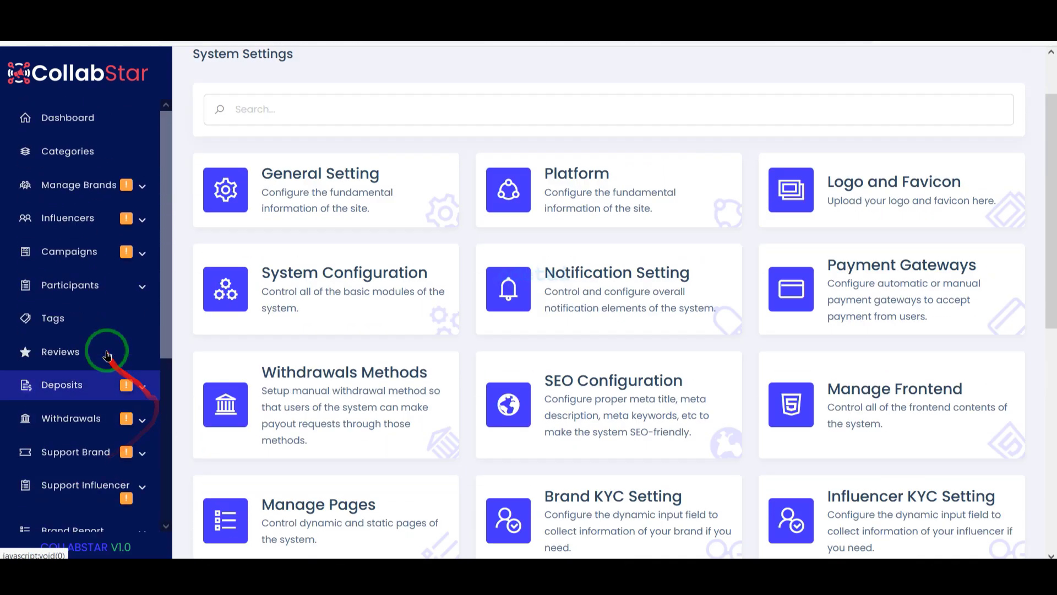
left_click(118, 118)
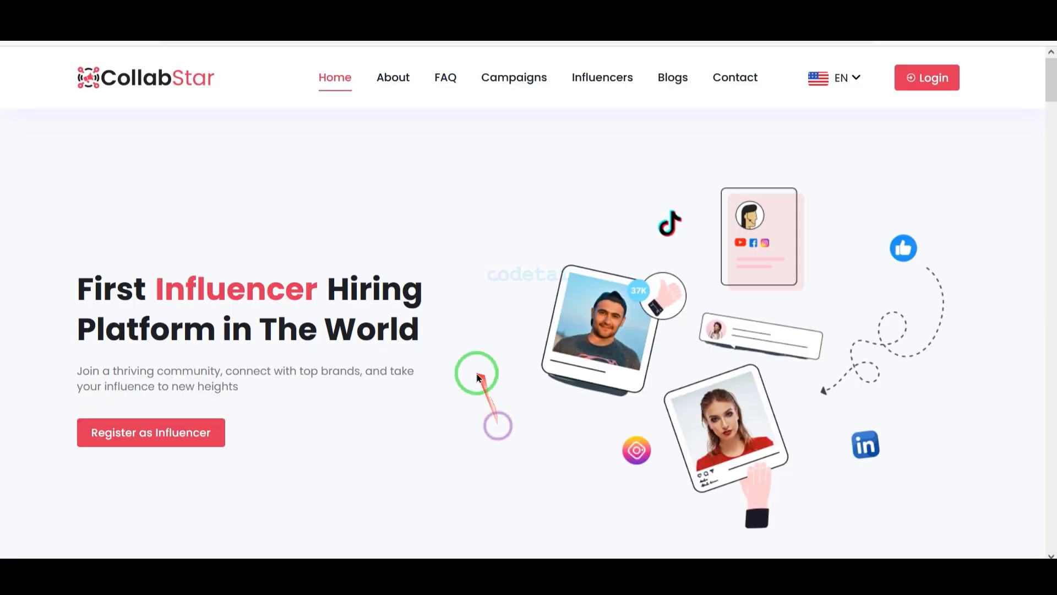
Scroll through the sections of the public CollabStar homepage
scroll(485, 377, "down", 10)
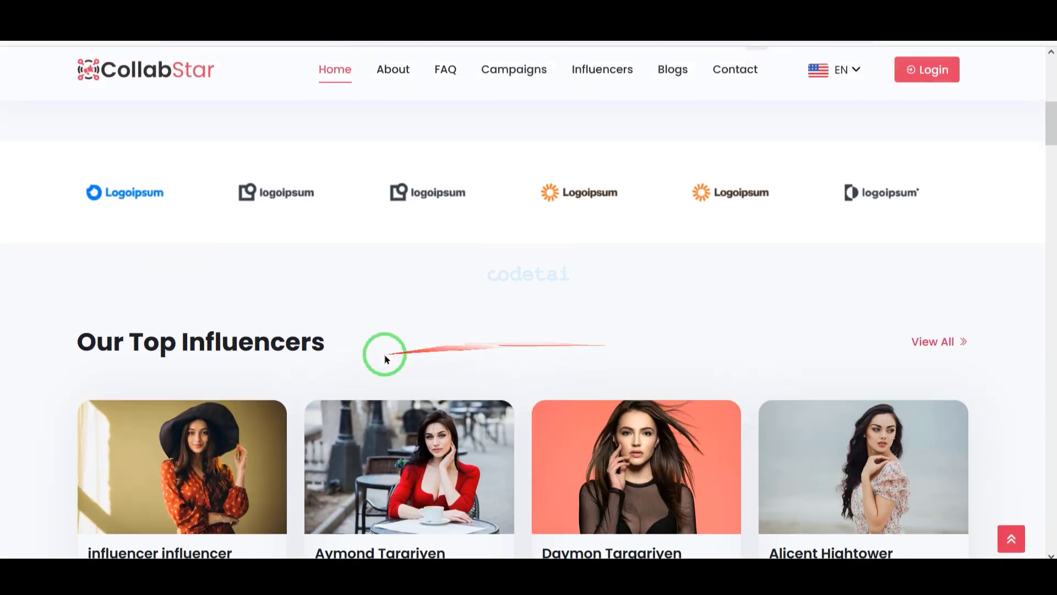
scroll(604, 374, "down", 15)
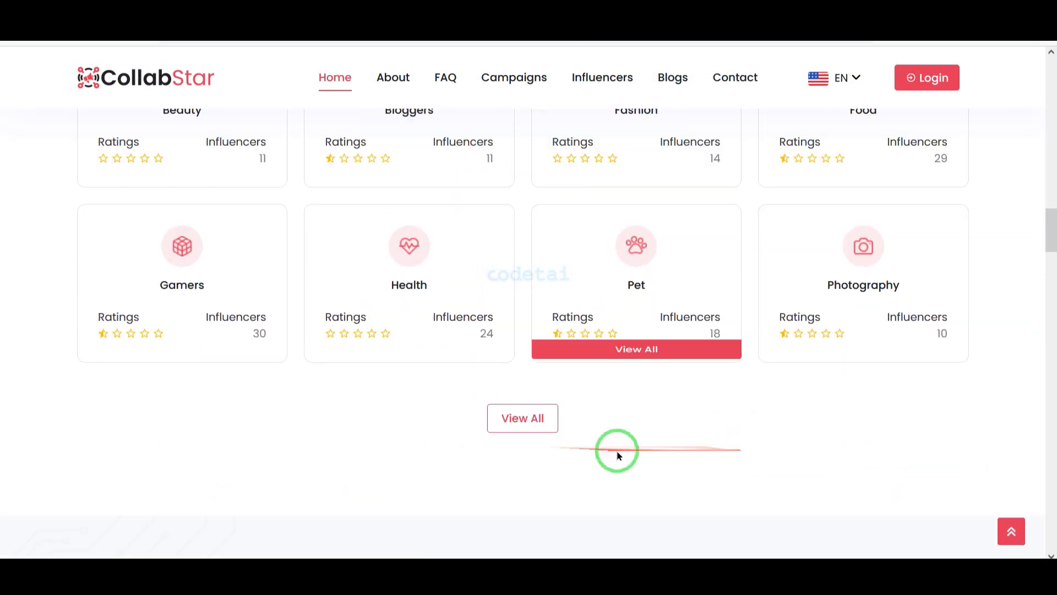
scroll(755, 459, "down", 20)
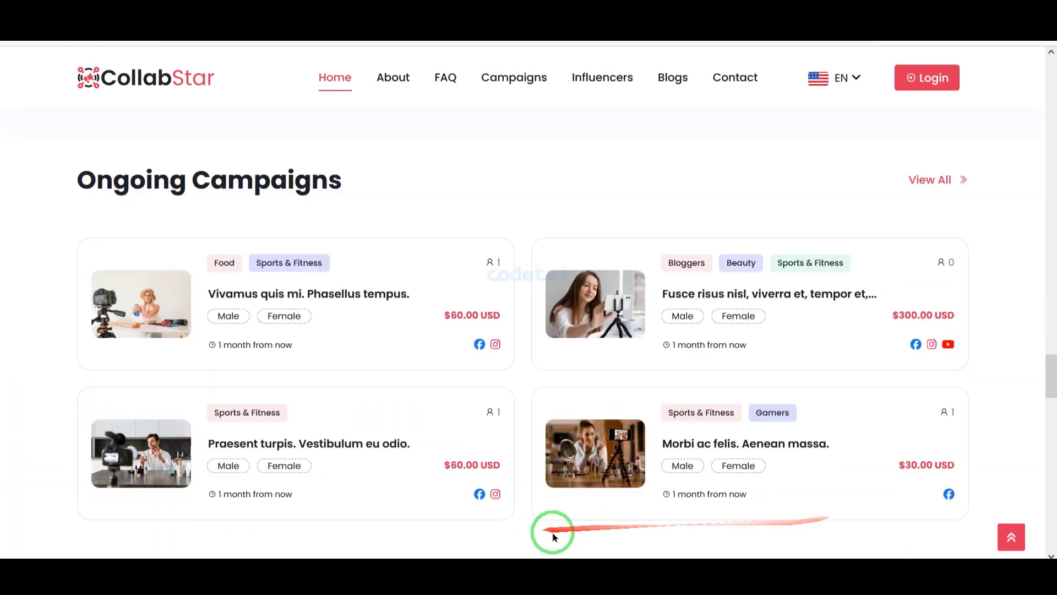
scroll(508, 530, "down", 20)
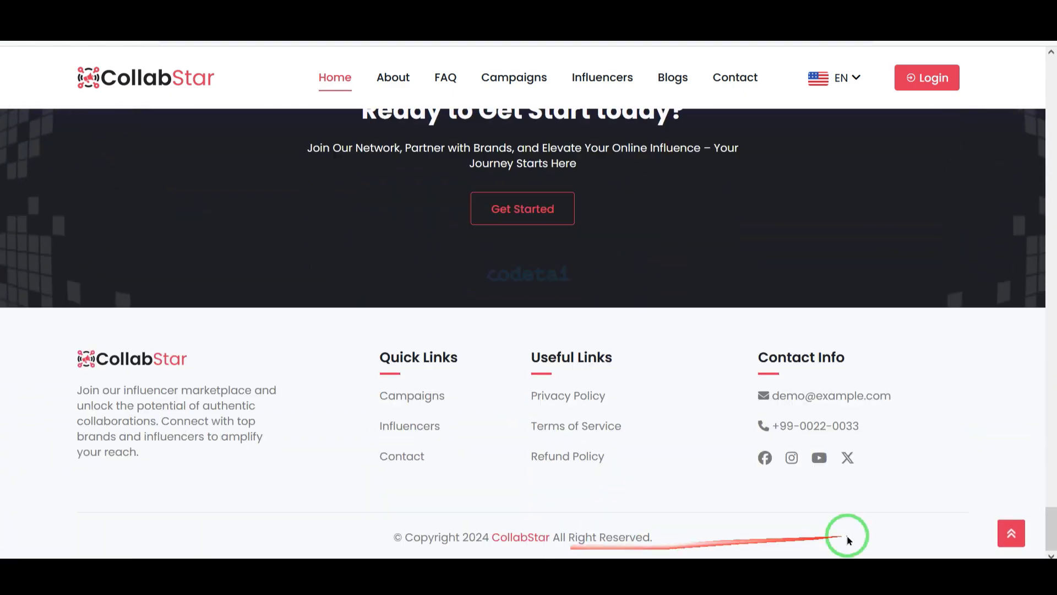
scroll(866, 476, "up", 10)
scroll(678, 479, "up", 5)
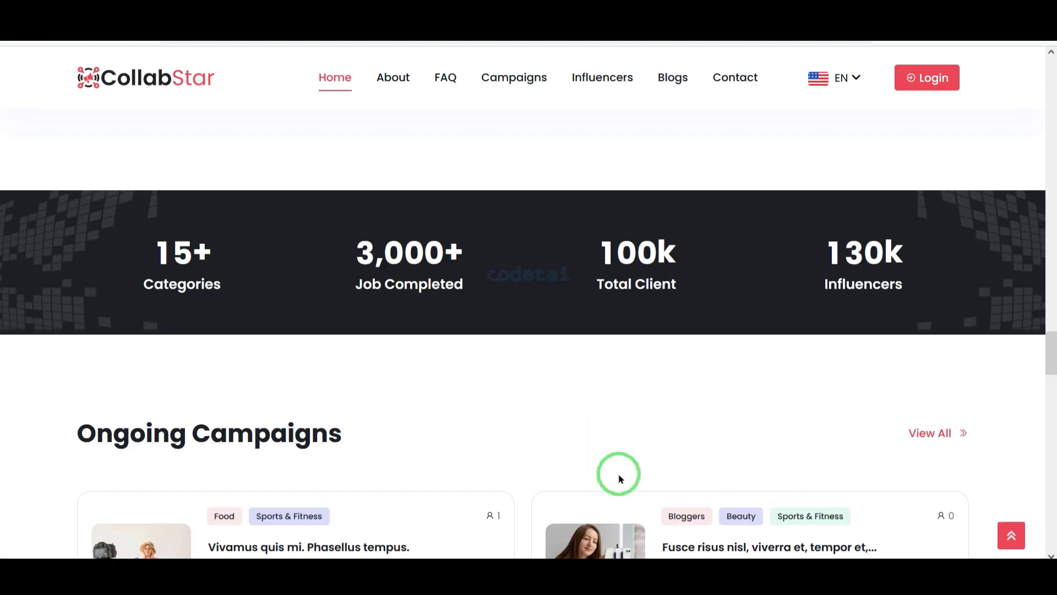
scroll(619, 477, "down", 4)
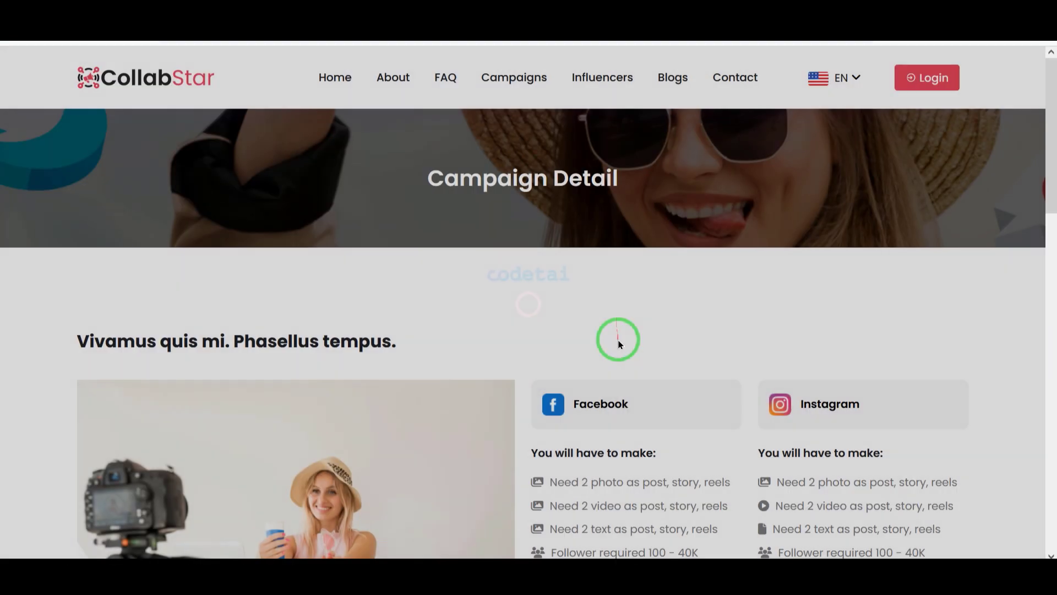
scroll(618, 340, "down", 5)
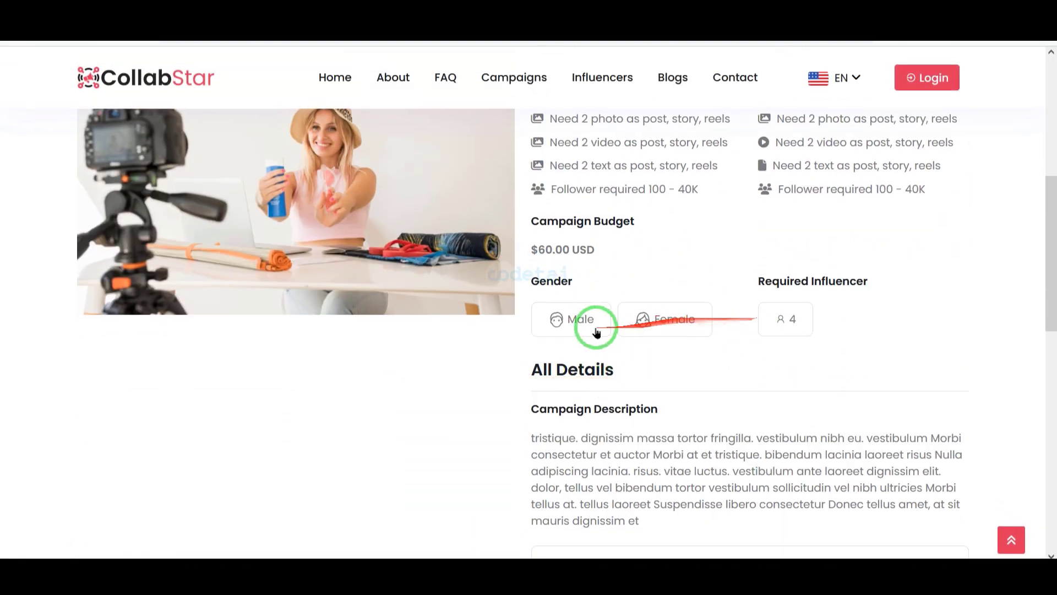
scroll(596, 332, "down", 10)
scroll(720, 475, "up", 7)
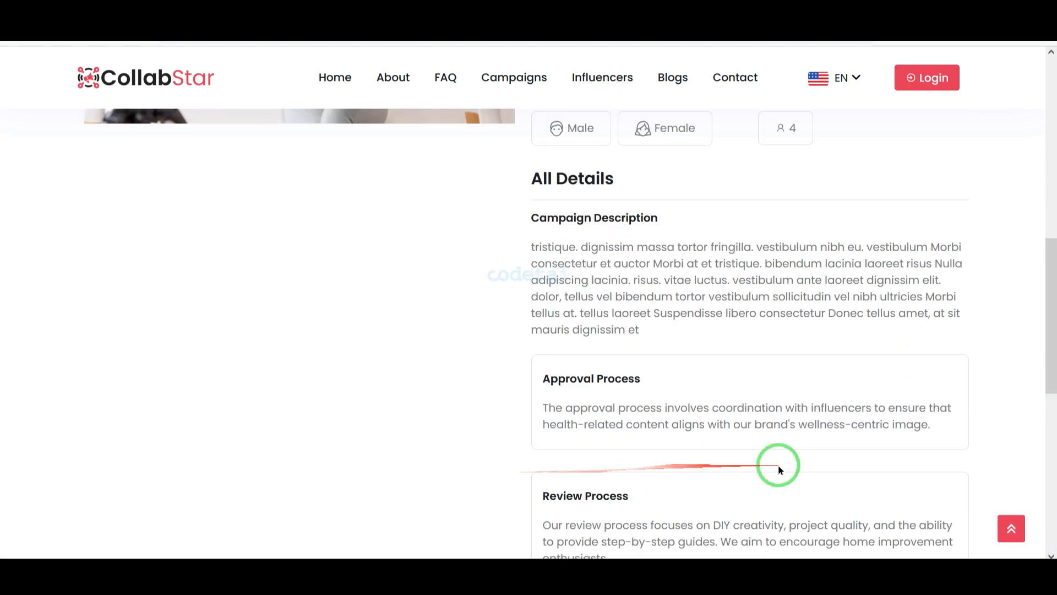
scroll(779, 469, "up", 10)
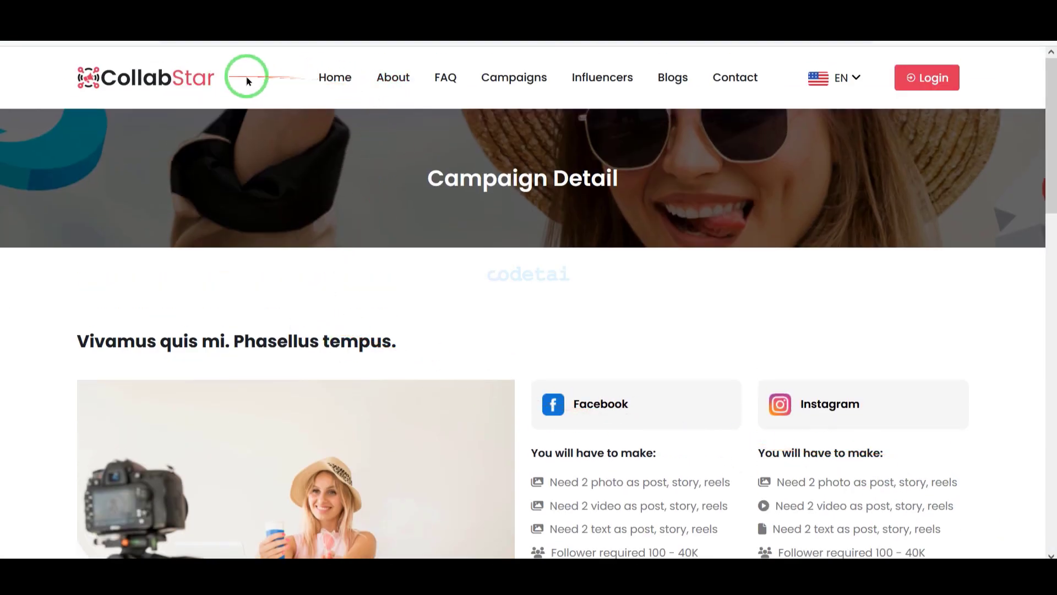
Browse the All Campaign list, then the Influencers listing with followers and skill tags
left_click(512, 88)
scroll(567, 279, "down", 10)
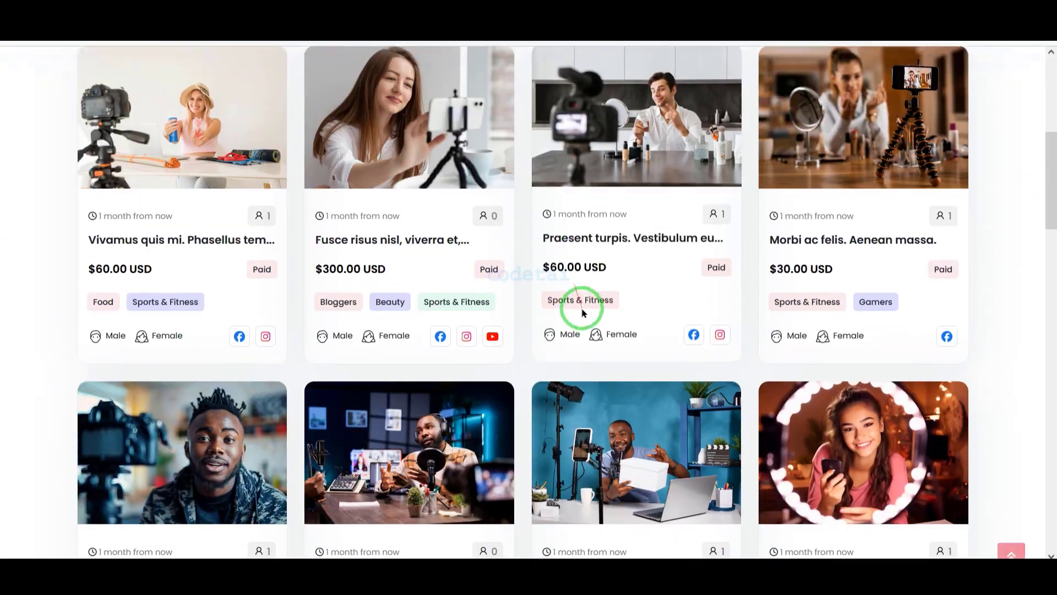
scroll(760, 523, "down", 6)
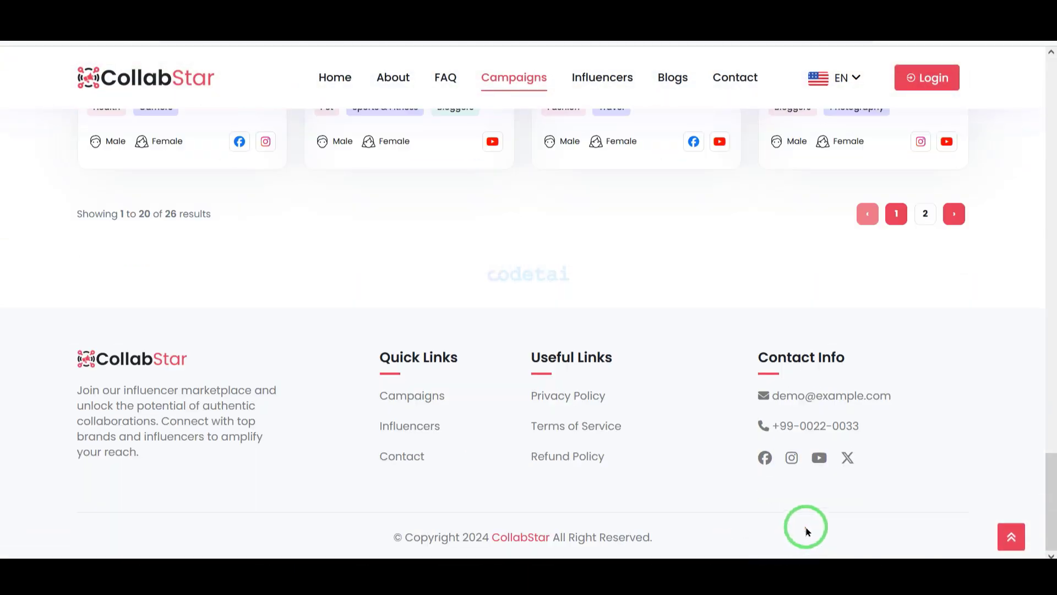
scroll(807, 531, "up", 15)
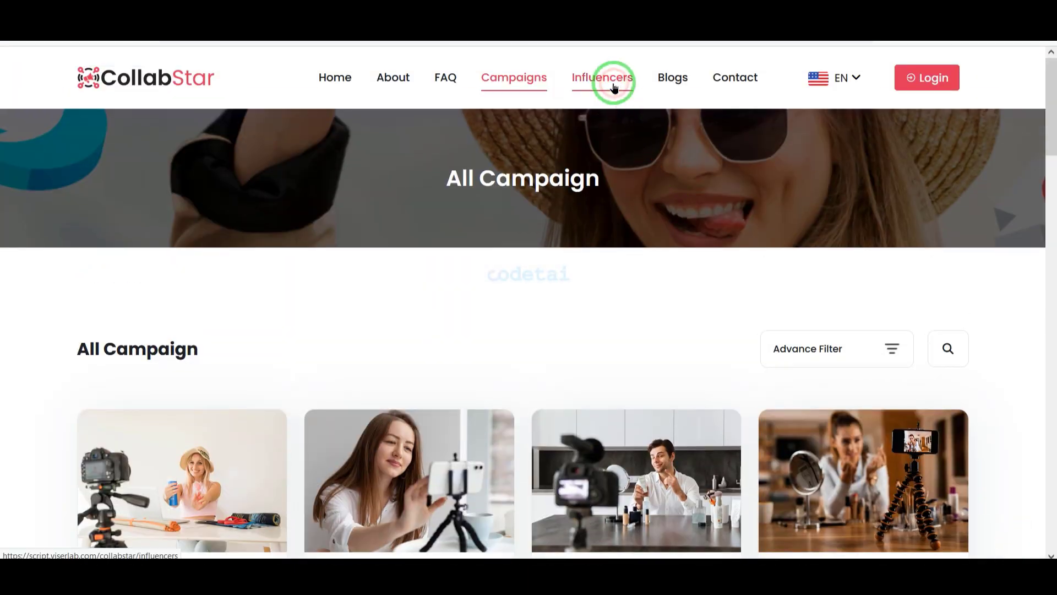
left_click(614, 86)
scroll(633, 281, "down", 15)
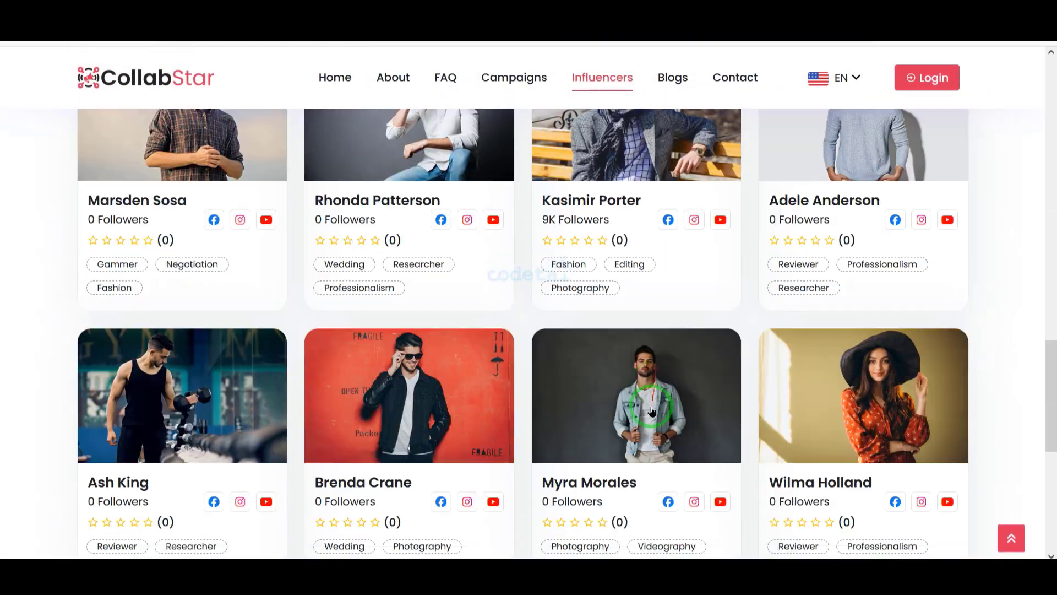